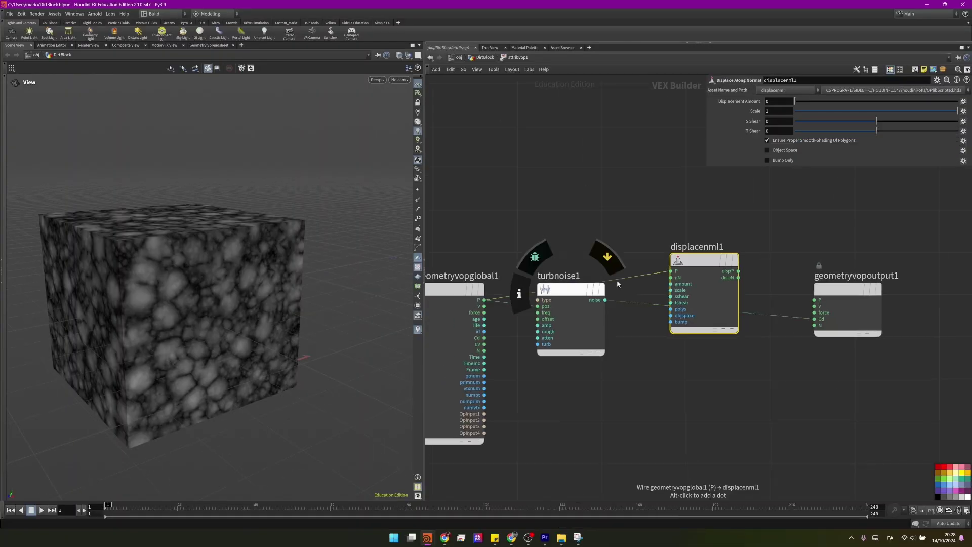
Step: Wire the turbulent noise output into the displacement amount and view the whole dirt cube
{"action": "left_click", "coordinate": [605, 299]}
{"action": "left_click", "coordinate": [680, 239]}
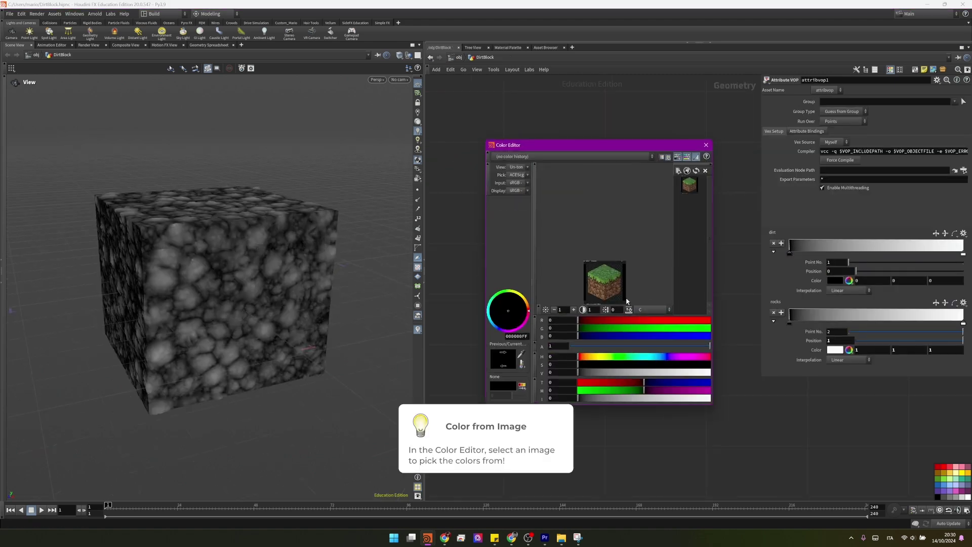
{"action": "key", "text": "ctrl+v"}
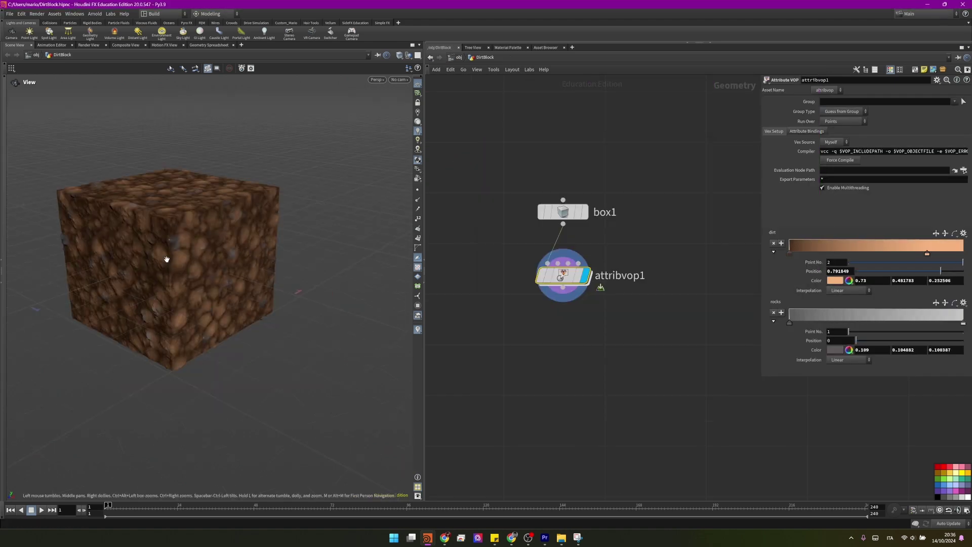
{"action": "scroll", "coordinate": [250, 234], "scroll_direction": "up", "scroll_amount": 3}
{"action": "left_click_drag", "start_coordinate": [249, 234], "coordinate": [152, 242]}
{"action": "scroll", "coordinate": [564, 307], "scroll_direction": "down", "scroll_amount": 1}
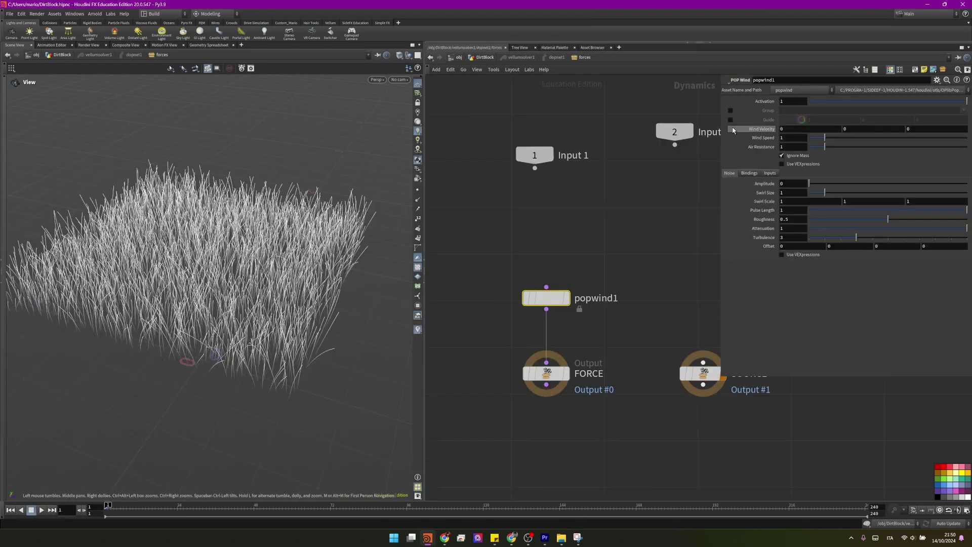
{"action": "left_click", "coordinate": [781, 163]}
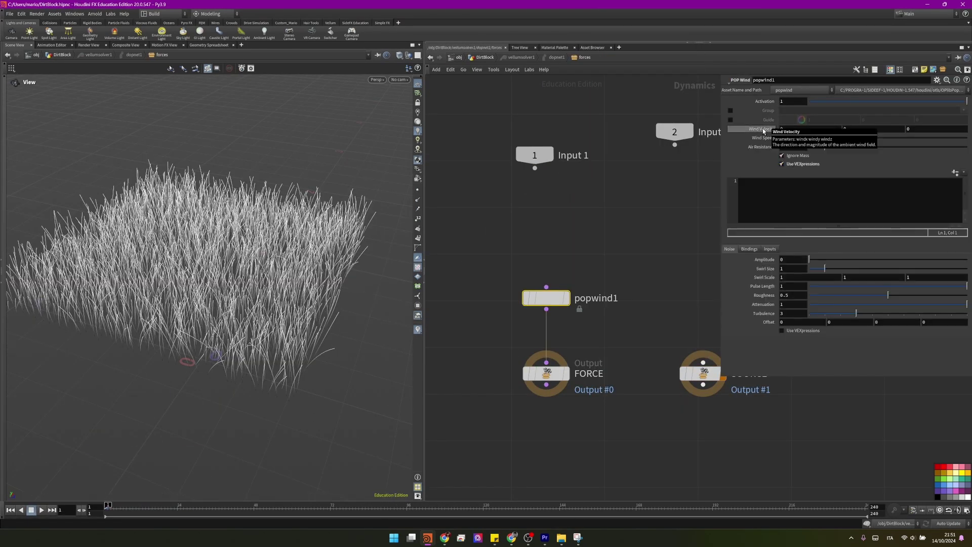
{"action": "left_click", "coordinate": [760, 192]}
{"action": "type", "text": "wind *= rand(@class)"}
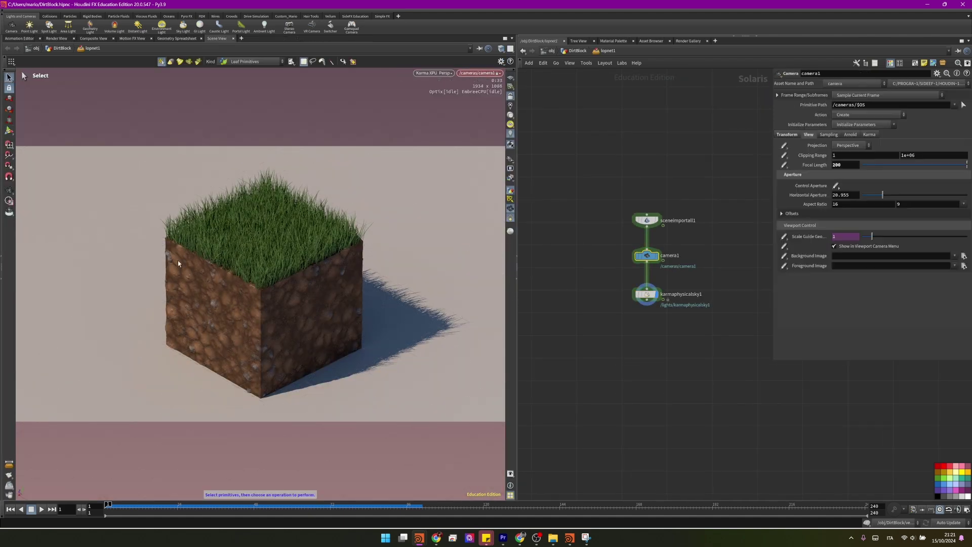
Step: Add a USD Render ROP below karmarendersettings, set to Render Specific Frame Range
{"action": "key", "text": "Tab"}
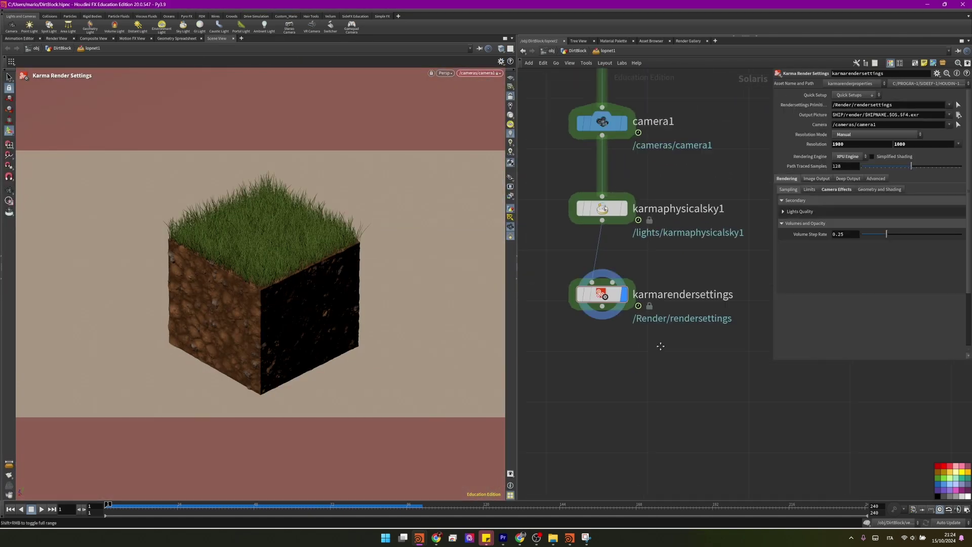
{"action": "left_click", "coordinate": [660, 346]}
{"action": "left_click", "coordinate": [875, 105]}
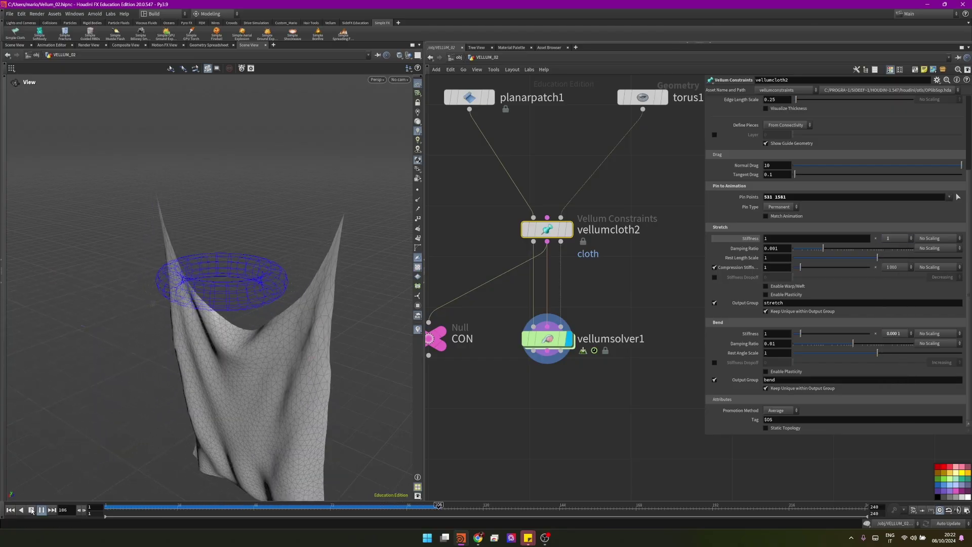
Step: Return to frame 1, go back to plain viewing, and orbit closer to the cloth
{"action": "key", "text": "ctrl+Left"}
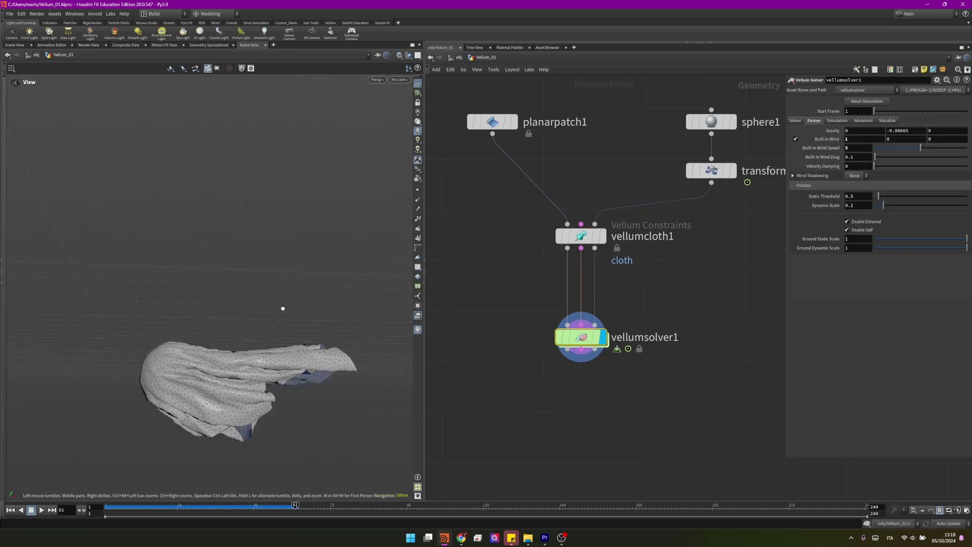
{"action": "key", "text": "Escape"}
{"action": "left_click_drag", "start_coordinate": [202, 304], "coordinate": [283, 253]}
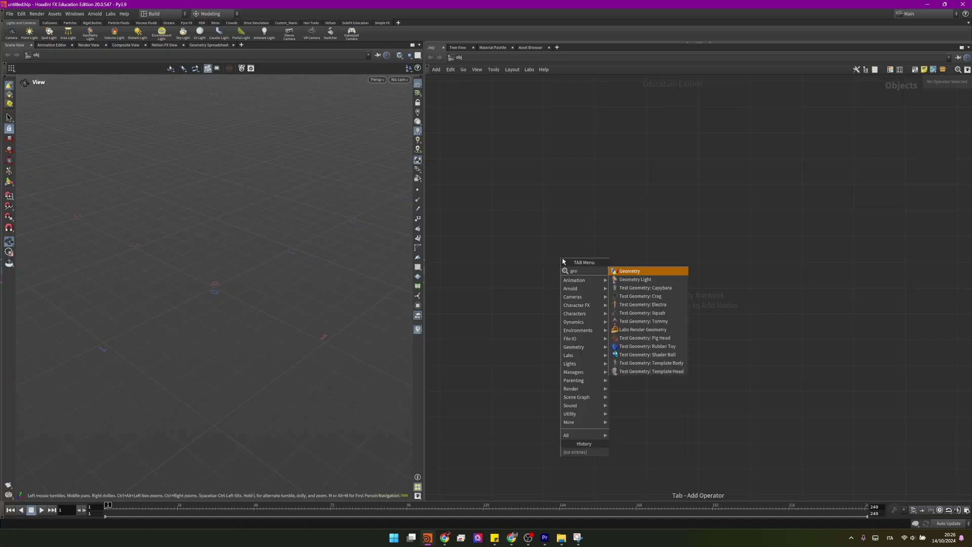
Step: Add a Geometry node named DirtBlock and save the scene as DirtBlock.hipnc
{"action": "key", "text": "Return"}
{"action": "left_click", "coordinate": [561, 260]}
{"action": "type", "text": "DirtBlock"}
{"action": "key", "text": "Return"}
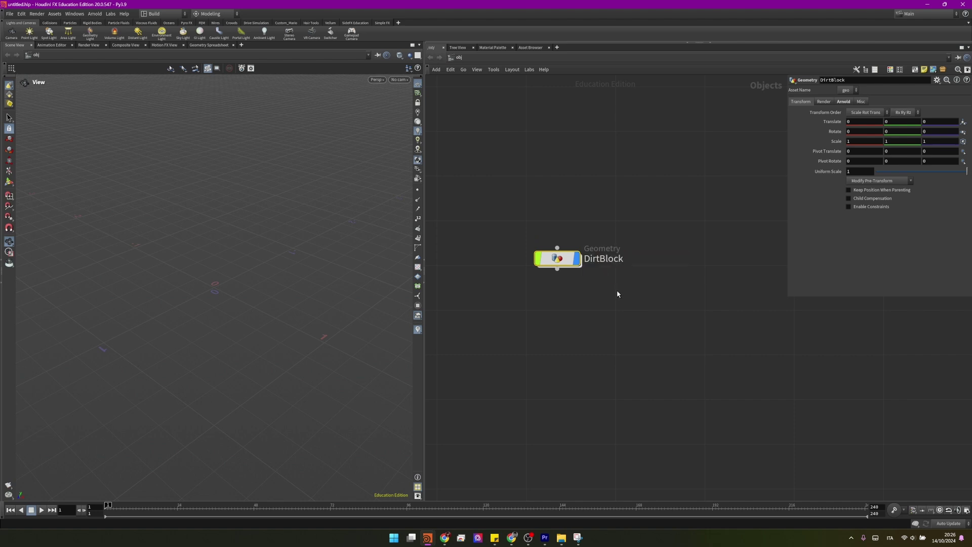
{"action": "key", "text": "ctrl+s"}
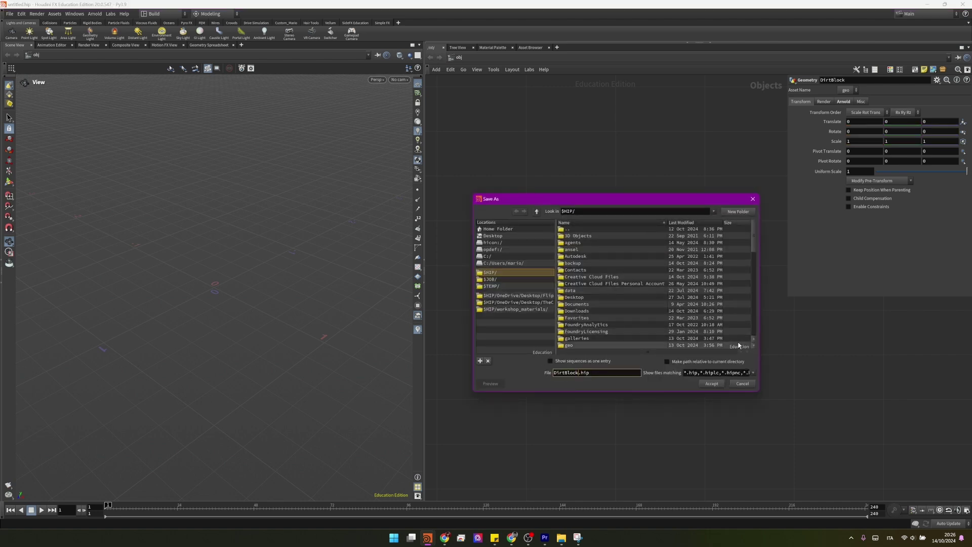
{"action": "left_click", "coordinate": [711, 383]}
Step: Inside DirtBlock, add a box with Size Y 0.9 and 300 axis divisions per axis
{"action": "key", "text": "Return"}
{"action": "key", "text": "Tab"}
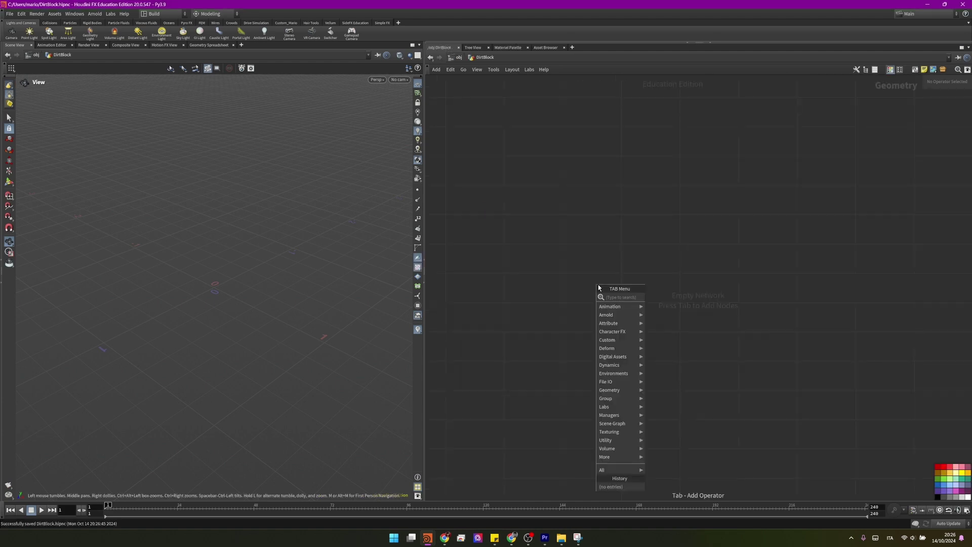
{"action": "type", "text": "box"}
{"action": "key", "text": "Return"}
{"action": "left_click_drag", "start_coordinate": [218, 299], "coordinate": [313, 263]}
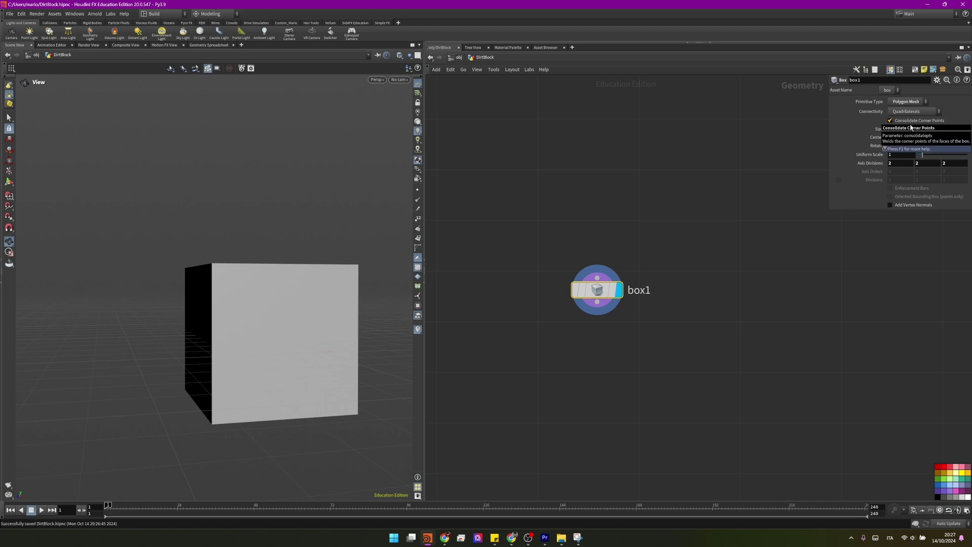
{"action": "key", "text": "Return"}
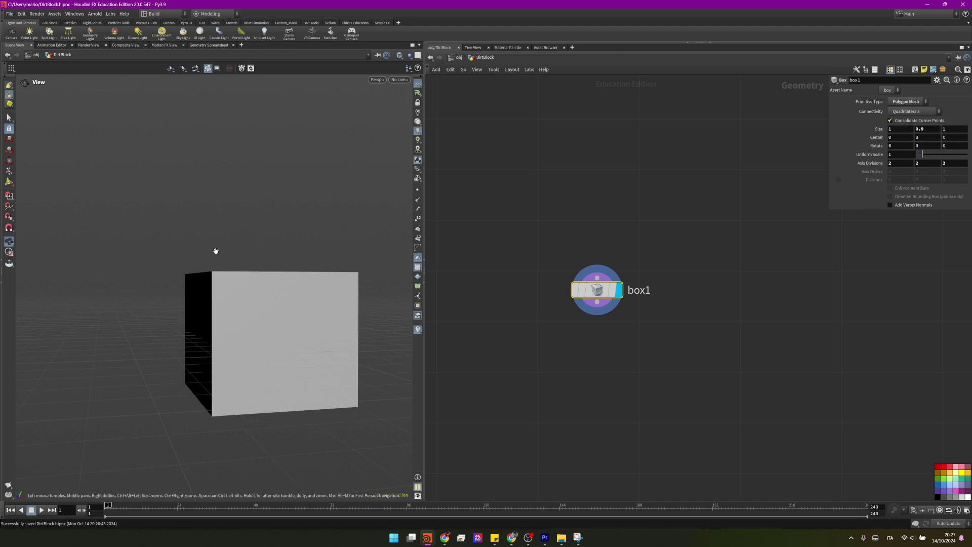
{"action": "scroll", "coordinate": [588, 337], "scroll_direction": "down", "scroll_amount": 1}
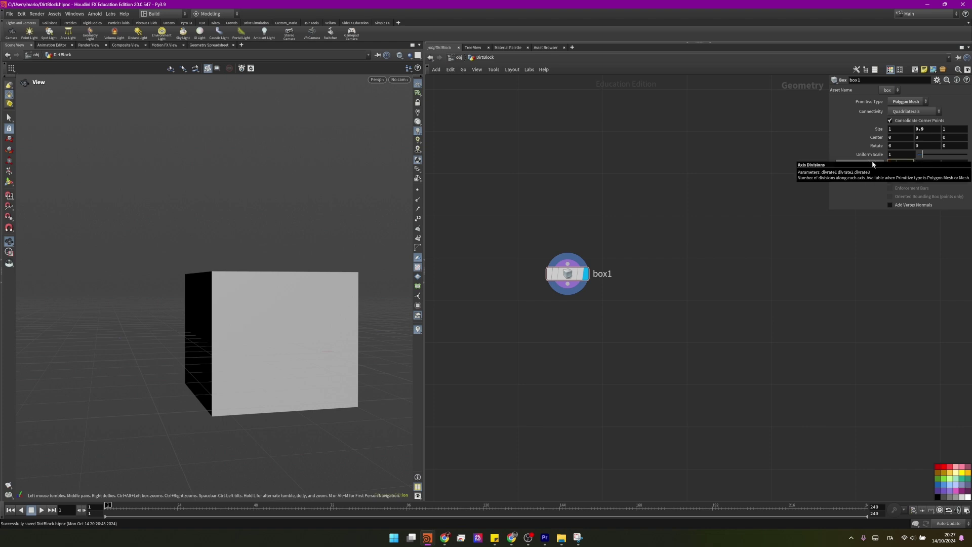
{"action": "key", "text": "Return"}
Step: Place attribvop1 below box1, wire box1 into it, and enter its VEX network
{"action": "key", "text": "Tab"}
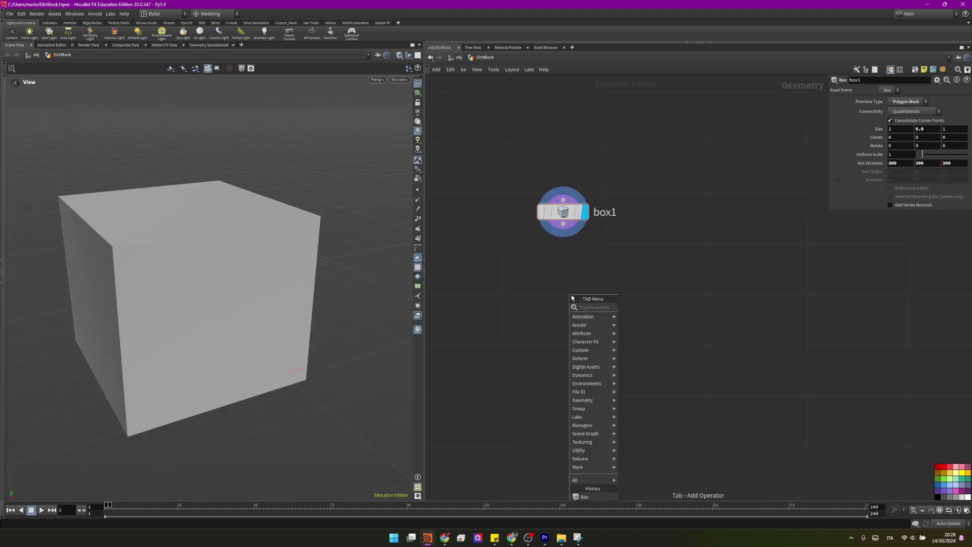
{"action": "type", "text": "attribvop"}
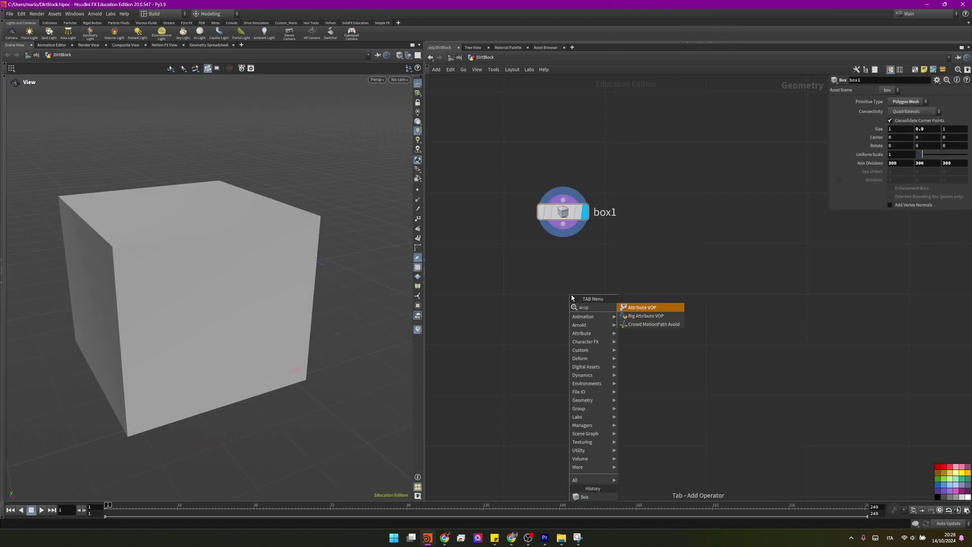
{"action": "key", "text": "Return"}
{"action": "left_click", "coordinate": [568, 296]}
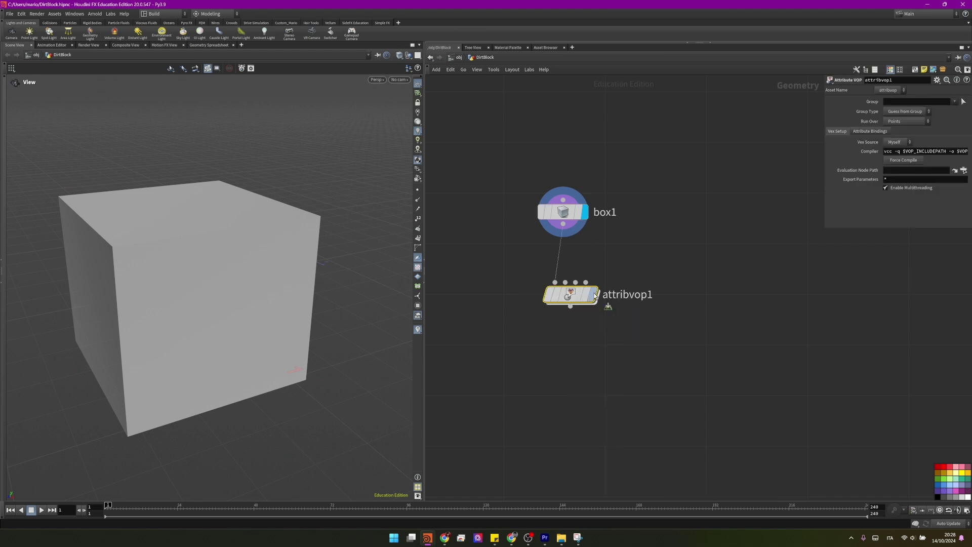
{"action": "left_click_drag", "start_coordinate": [567, 296], "coordinate": [570, 278]}
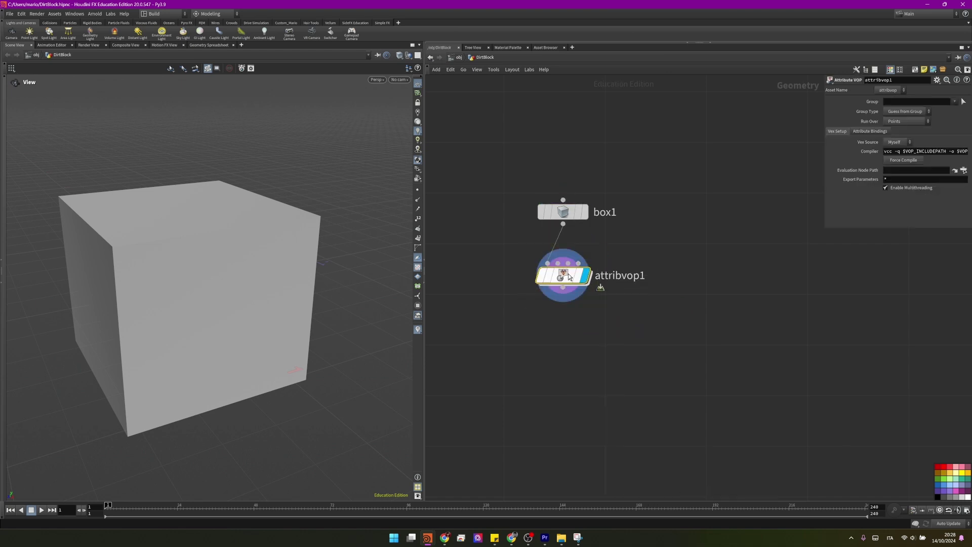
{"action": "double_click", "coordinate": [569, 279]}
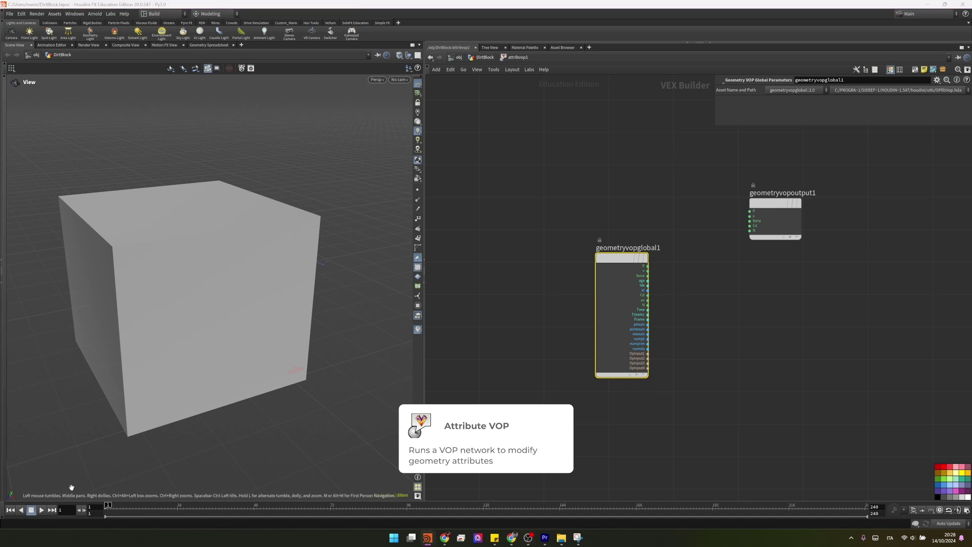
Step: Make room in the VOP network and add a Turbulent Noise node
{"action": "middle_click_drag", "start_coordinate": [653, 246], "coordinate": [496, 228]}
{"action": "left_click_drag", "start_coordinate": [603, 198], "coordinate": [680, 230]}
{"action": "key", "text": "Tab"}
{"action": "type", "text": "turb"}
{"action": "key", "text": "Return"}
{"action": "scroll", "coordinate": [577, 303], "scroll_direction": "up", "scroll_amount": 3}
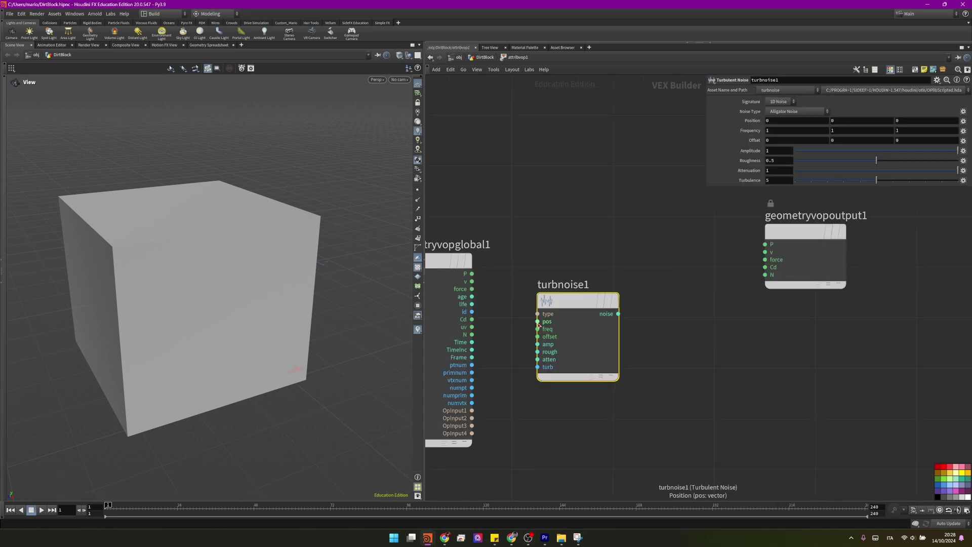
Step: Wire P into turbnoise1's pos and its noise output into Cd, then lay out the nodes
{"action": "left_click", "coordinate": [537, 321]}
{"action": "left_click", "coordinate": [471, 273]}
{"action": "left_click", "coordinate": [618, 313]}
{"action": "left_click", "coordinate": [765, 267]}
{"action": "key", "text": "l"}
{"action": "scroll", "coordinate": [691, 300], "scroll_direction": "down", "scroll_amount": 3}
{"action": "scroll", "coordinate": [655, 175], "scroll_direction": "up", "scroll_amount": 2}
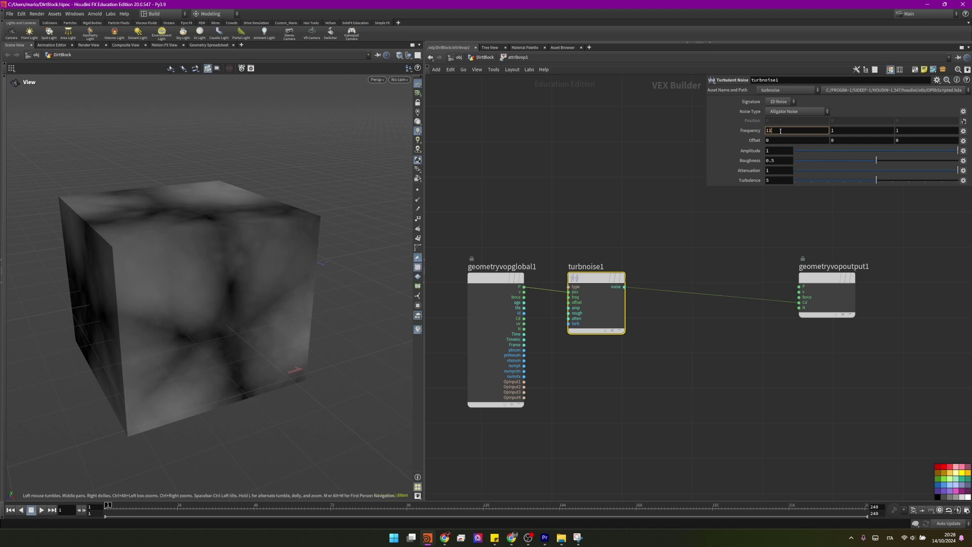
Step: Set turbnoise1's Frequency to 11 11 11
{"action": "key", "text": "Tab"}
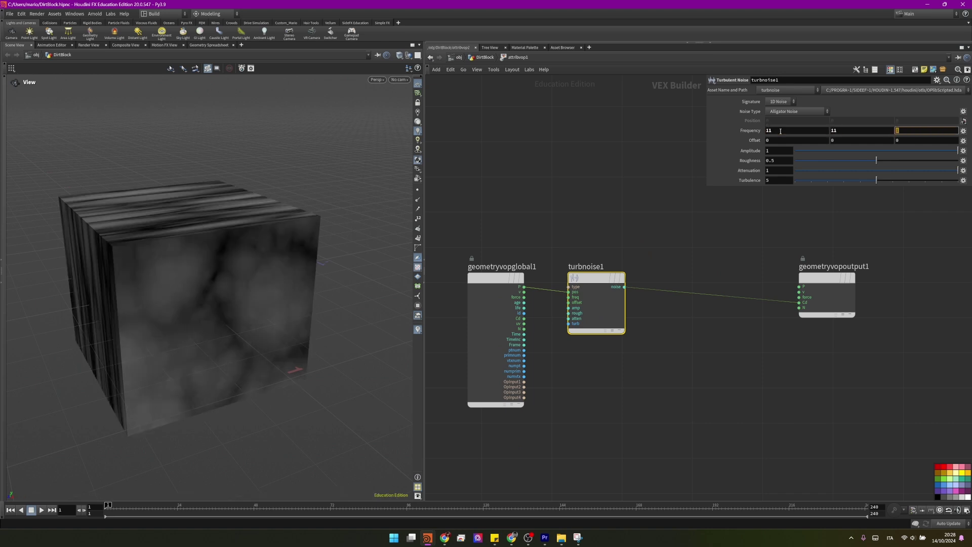
{"action": "type", "text": "11"}
{"action": "key", "text": "Return"}
{"action": "scroll", "coordinate": [582, 369], "scroll_direction": "down", "scroll_amount": 1}
{"action": "scroll", "coordinate": [605, 349], "scroll_direction": "up", "scroll_amount": 3}
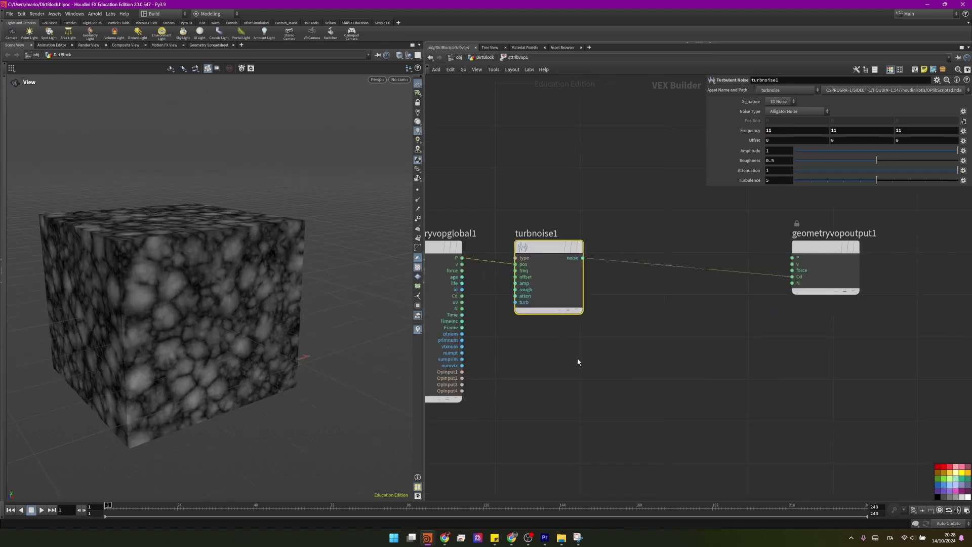
{"action": "middle_click_drag", "start_coordinate": [635, 366], "coordinate": [613, 398]}
Step: Add a Displace Along Normal node and arrange it beside the noise nodes
{"action": "key", "text": "Tab"}
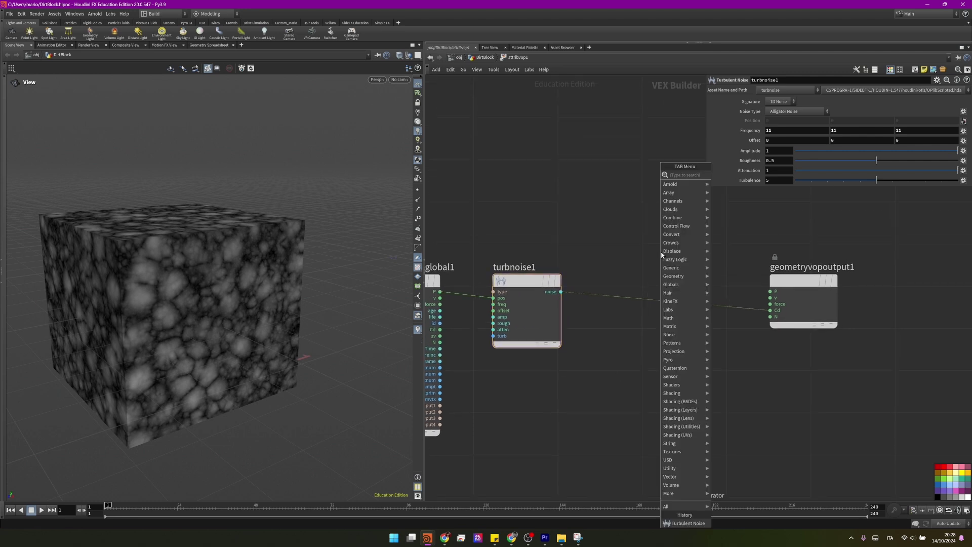
{"action": "type", "text": "displace"}
{"action": "key", "text": "Return"}
{"action": "middle_click_drag", "start_coordinate": [535, 316], "coordinate": [588, 328]}
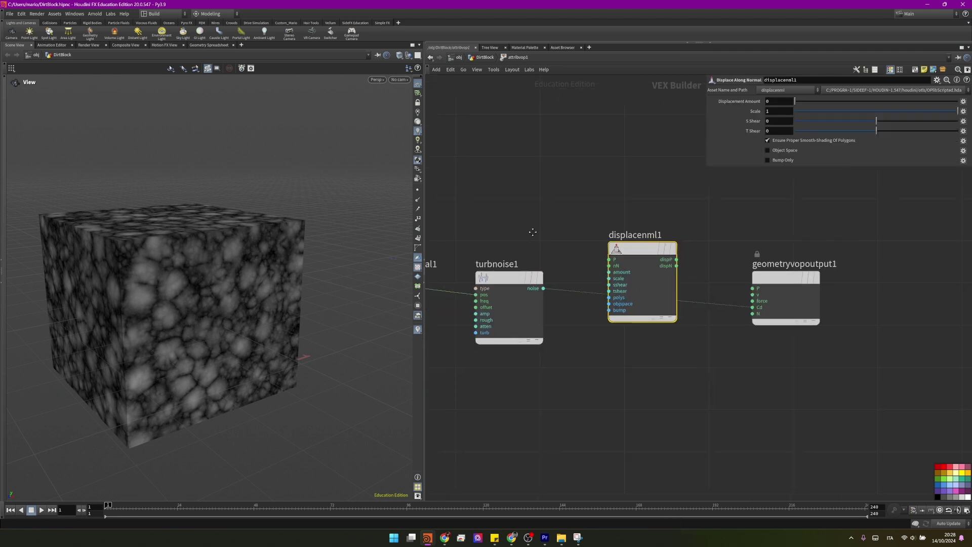
{"action": "scroll", "coordinate": [661, 251], "scroll_direction": "down", "scroll_amount": 1}
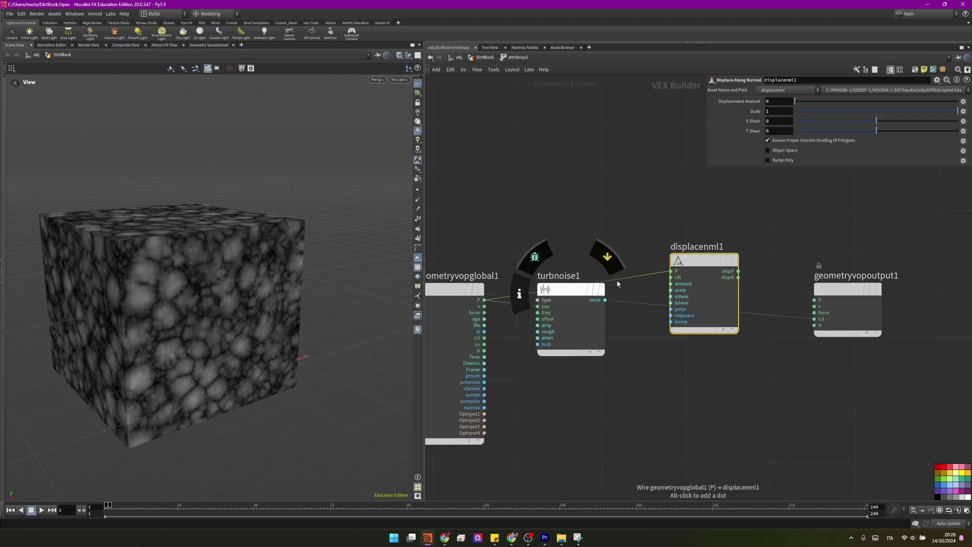
{"action": "left_click_drag", "start_coordinate": [617, 283], "coordinate": [498, 228], "text": "alt"}
{"action": "left_click_drag", "start_coordinate": [703, 294], "coordinate": [713, 250]}
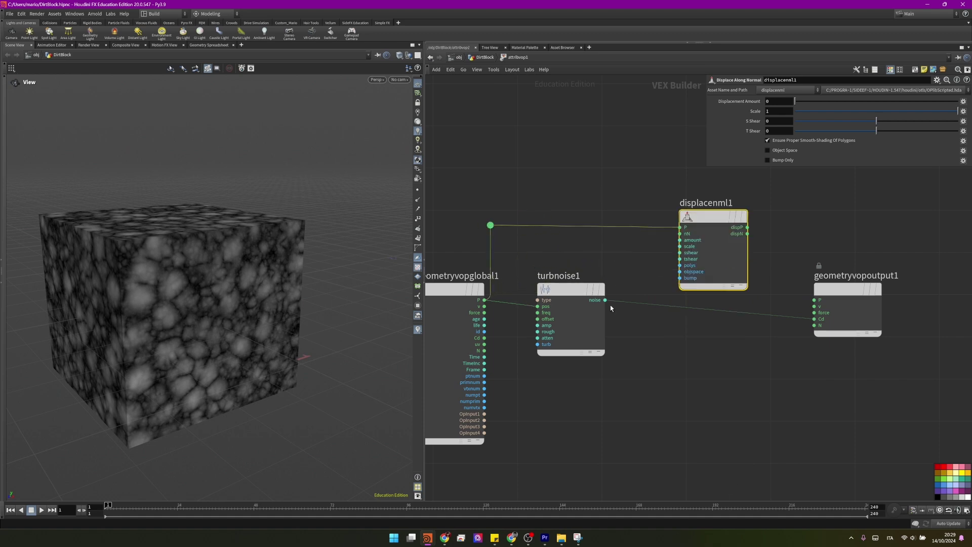
Step: Drive displacenml1's amount with the noise and feed its dispP into the output P
{"action": "left_click", "coordinate": [605, 300]}
{"action": "left_click", "coordinate": [681, 240]}
{"action": "scroll", "coordinate": [623, 237], "scroll_direction": "down", "scroll_amount": 1}
{"action": "left_click", "coordinate": [606, 251]}
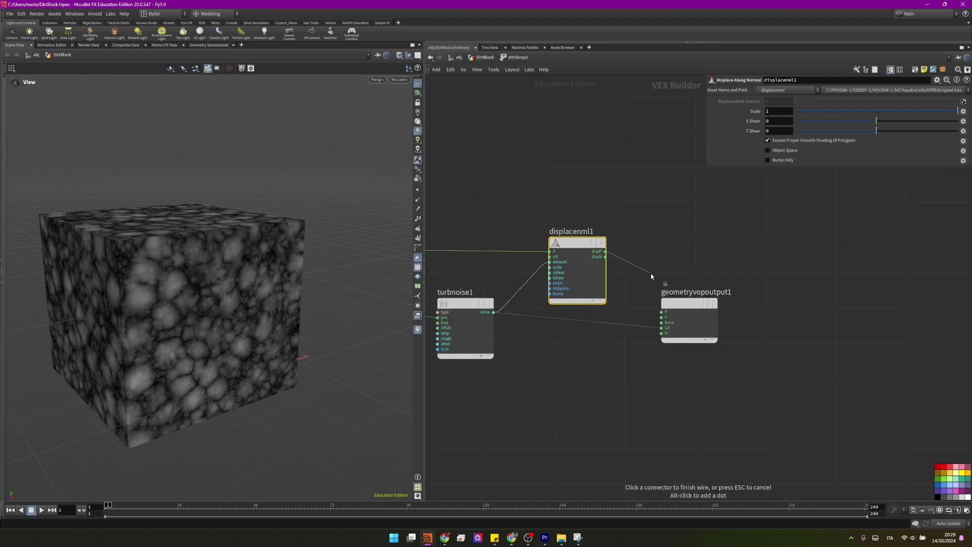
{"action": "left_click", "coordinate": [661, 312]}
{"action": "left_click_drag", "start_coordinate": [685, 300], "coordinate": [704, 288]}
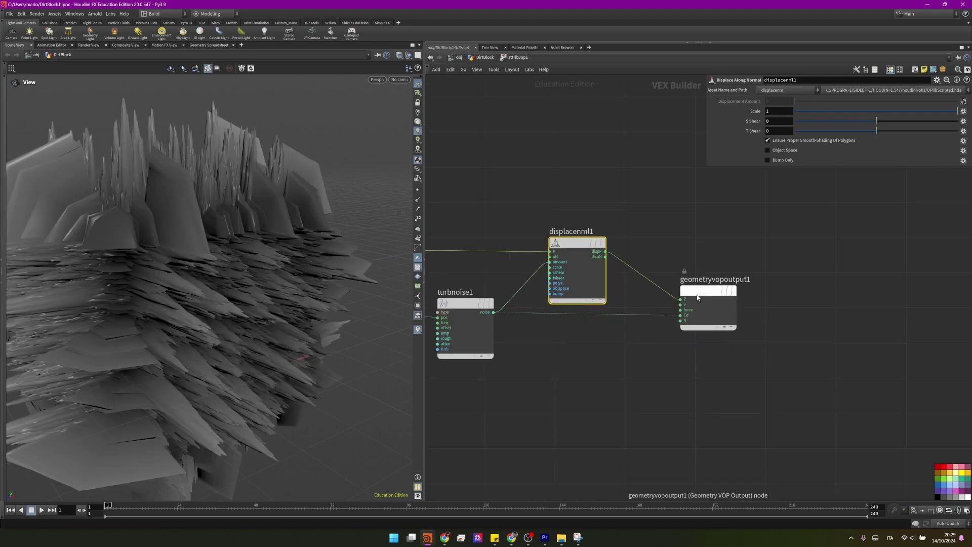
{"action": "middle_click_drag", "start_coordinate": [685, 307], "coordinate": [730, 352]}
Step: Lower the displacement scale to 0.025 and inspect the bumpy cube
{"action": "left_click_drag", "start_coordinate": [885, 114], "coordinate": [880, 110]}
{"action": "left_click_drag", "start_coordinate": [304, 273], "coordinate": [182, 282]}
{"action": "scroll", "coordinate": [182, 282], "scroll_direction": "down", "scroll_amount": 5}
{"action": "scroll", "coordinate": [673, 379], "scroll_direction": "down", "scroll_amount": 2}
{"action": "middle_click_drag", "start_coordinate": [664, 398], "coordinate": [661, 363]}
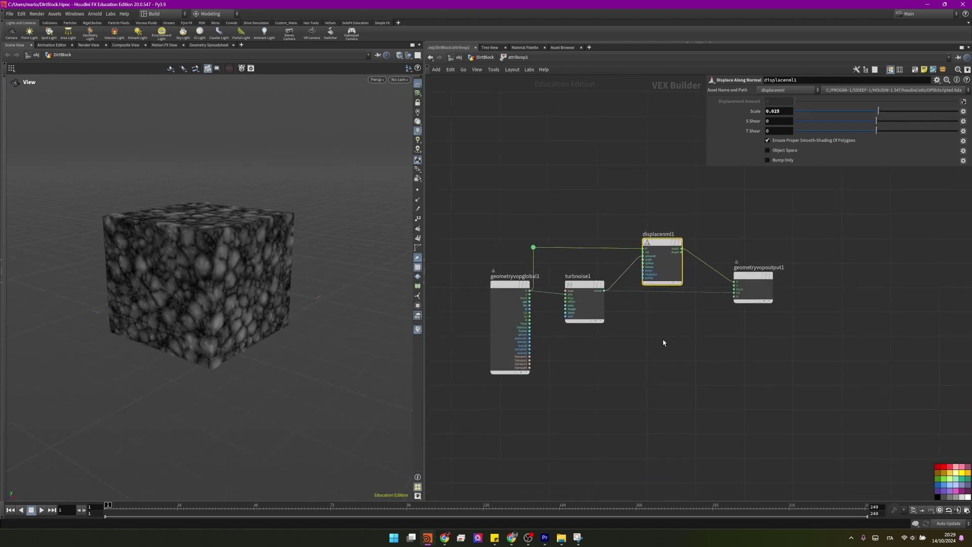
{"action": "scroll", "coordinate": [663, 343], "scroll_direction": "up", "scroll_amount": 3}
Step: Add a Ramp Parameter fed by the noise and name it dirt
{"action": "left_click", "coordinate": [704, 313]}
{"action": "key", "text": "Tab"}
{"action": "type", "text": "ramp"}
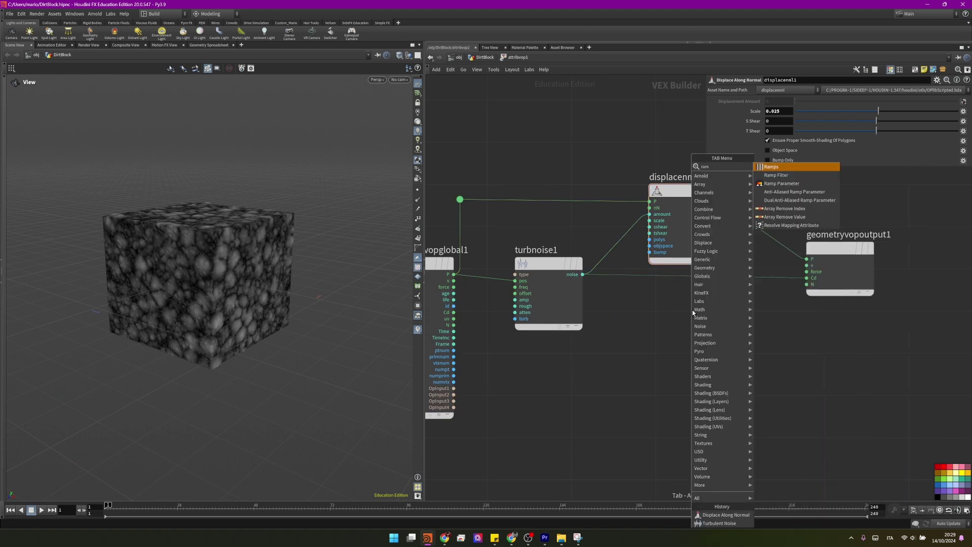
{"action": "key", "text": "Return"}
{"action": "scroll", "coordinate": [679, 301], "scroll_direction": "up", "scroll_amount": 2}
{"action": "left_click", "coordinate": [564, 269]}
{"action": "left_click", "coordinate": [654, 325]}
{"action": "scroll", "coordinate": [645, 325], "scroll_direction": "down", "scroll_amount": 1}
{"action": "double_click", "coordinate": [886, 101]}
{"action": "type", "text": "dirt"}
{"action": "key", "text": "Return"}
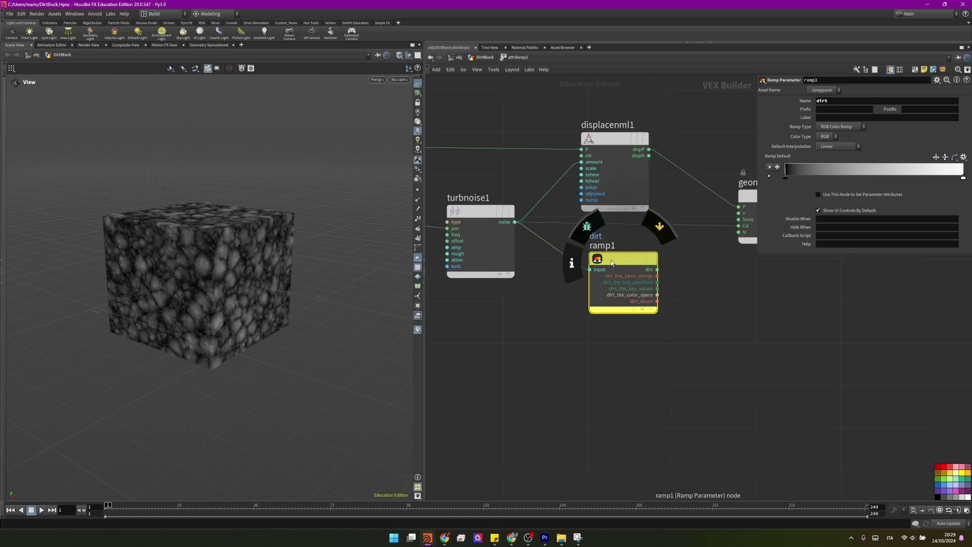
Step: Add a second noise-fed ramp named rocks and go up to DirtBlock
{"action": "left_click", "coordinate": [610, 360]}
{"action": "middle_click_drag", "start_coordinate": [610, 360], "coordinate": [575, 320]}
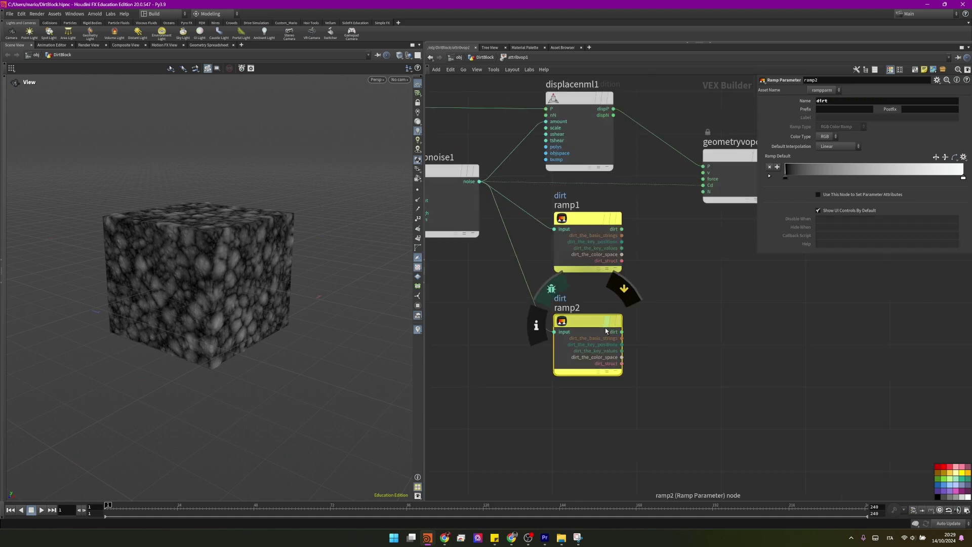
{"action": "double_click", "coordinate": [819, 101]}
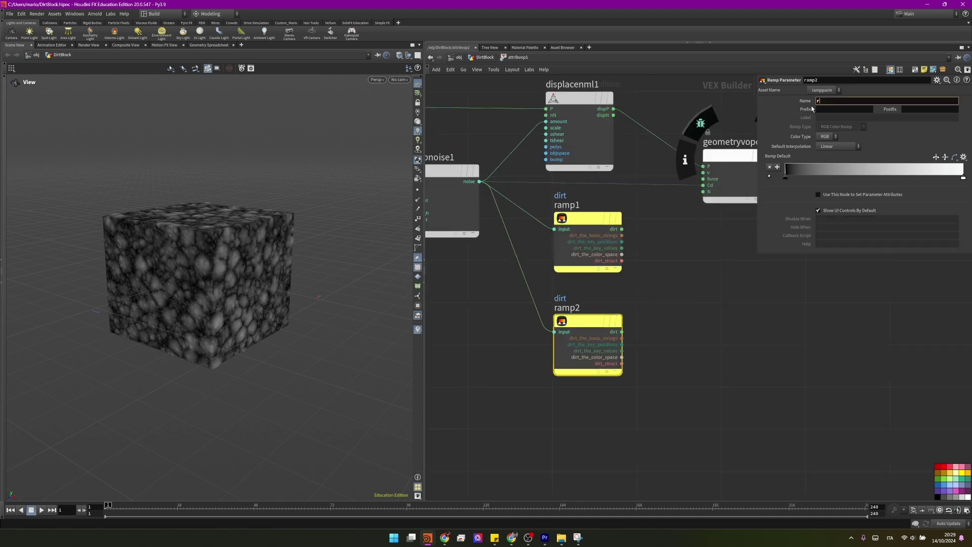
{"action": "type", "text": "rocks"}
{"action": "key", "text": "Return"}
{"action": "scroll", "coordinate": [502, 281], "scroll_direction": "down", "scroll_amount": 1}
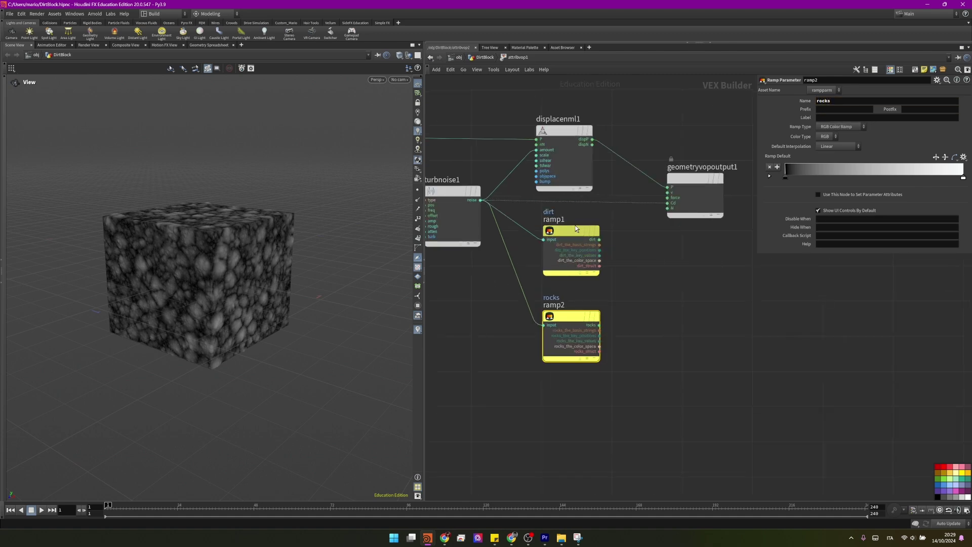
{"action": "key", "text": "u"}
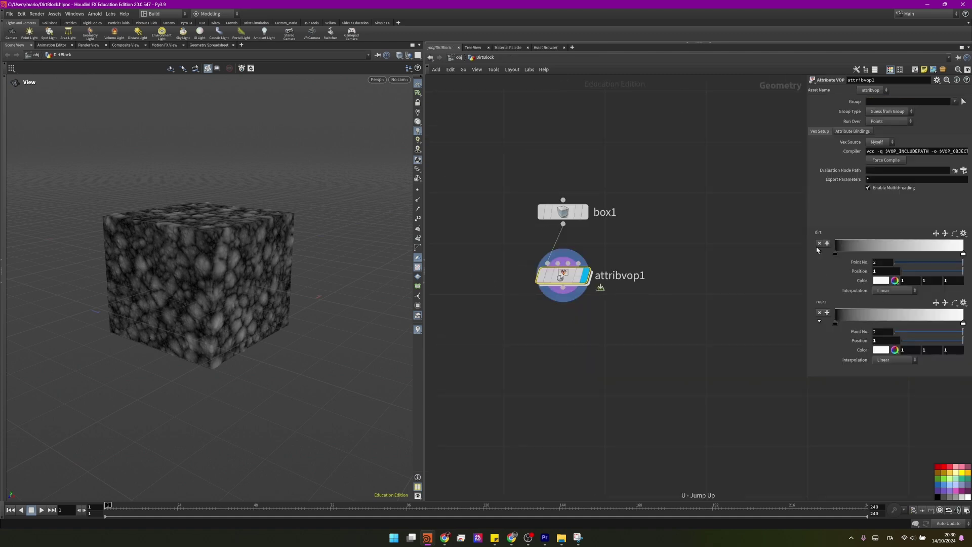
Step: Connect the dirt ramp to the output colour and return to the DirtBlock level
{"action": "double_click", "coordinate": [836, 246]}
{"action": "left_click", "coordinate": [895, 179]}
{"action": "double_click", "coordinate": [560, 274]}
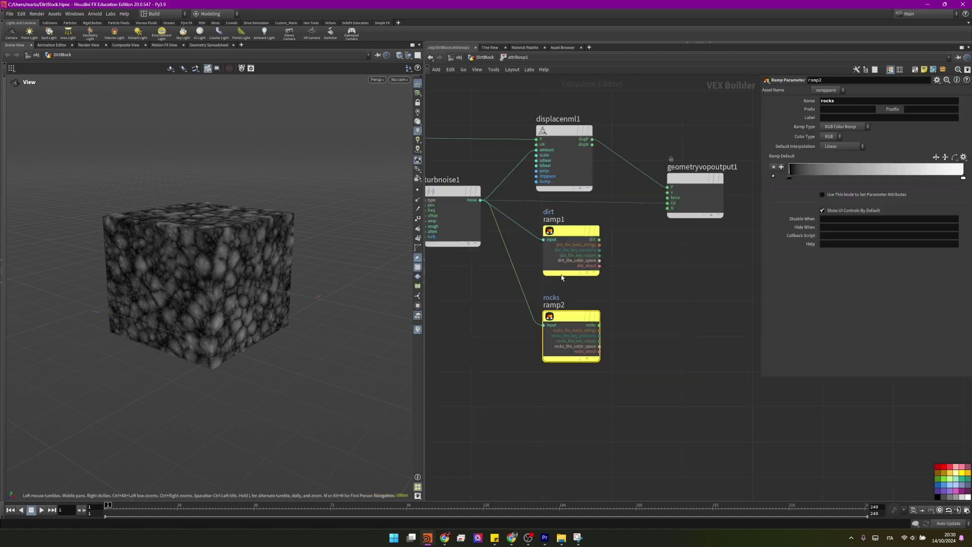
{"action": "left_click", "coordinate": [601, 237]}
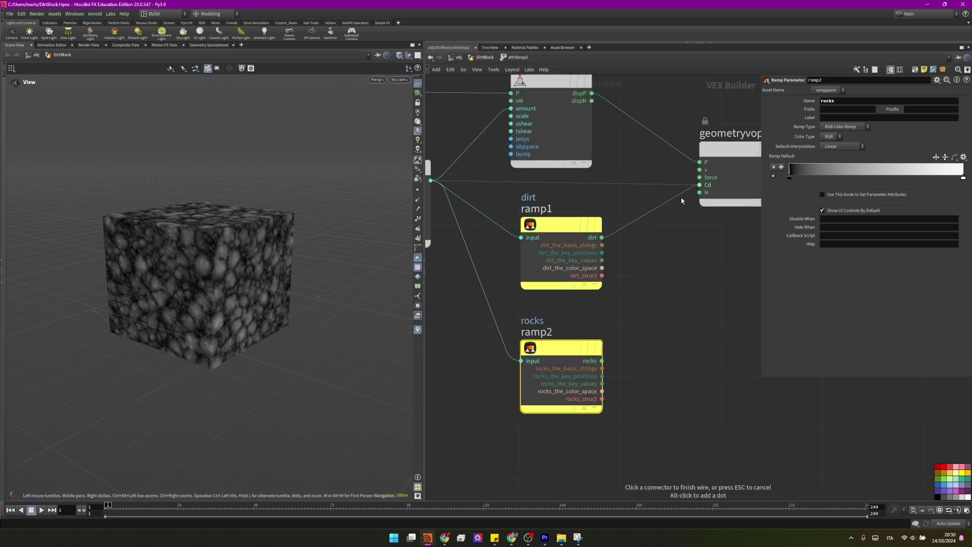
{"action": "key", "text": "u"}
{"action": "left_click_drag", "start_coordinate": [883, 254], "coordinate": [936, 254]}
{"action": "key", "text": "ctrl+z"}
{"action": "left_click_drag", "start_coordinate": [231, 265], "coordinate": [273, 240]}
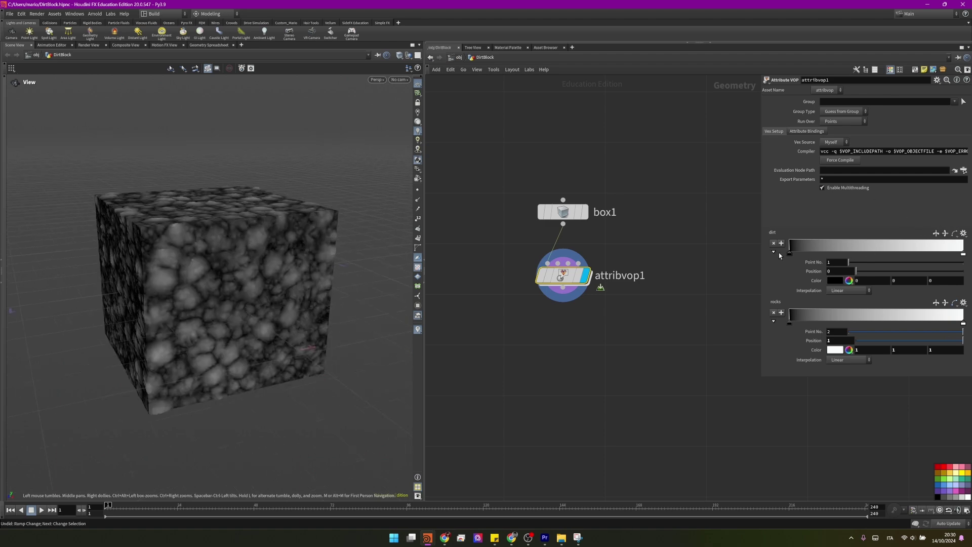
Step: Give the dirt ramp's dark key a dark brown sampled from the grass-block image
{"action": "double_click", "coordinate": [789, 254]}
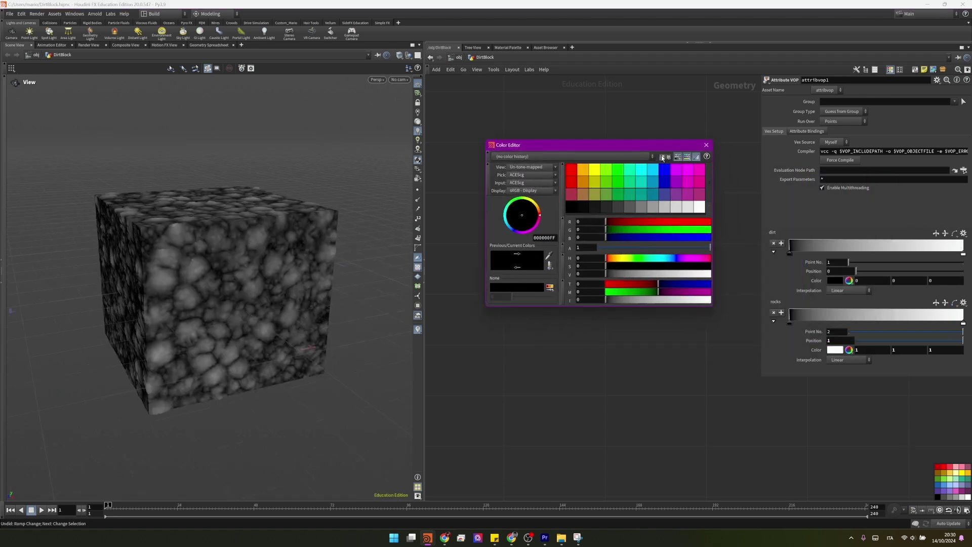
{"action": "left_click", "coordinate": [668, 157]}
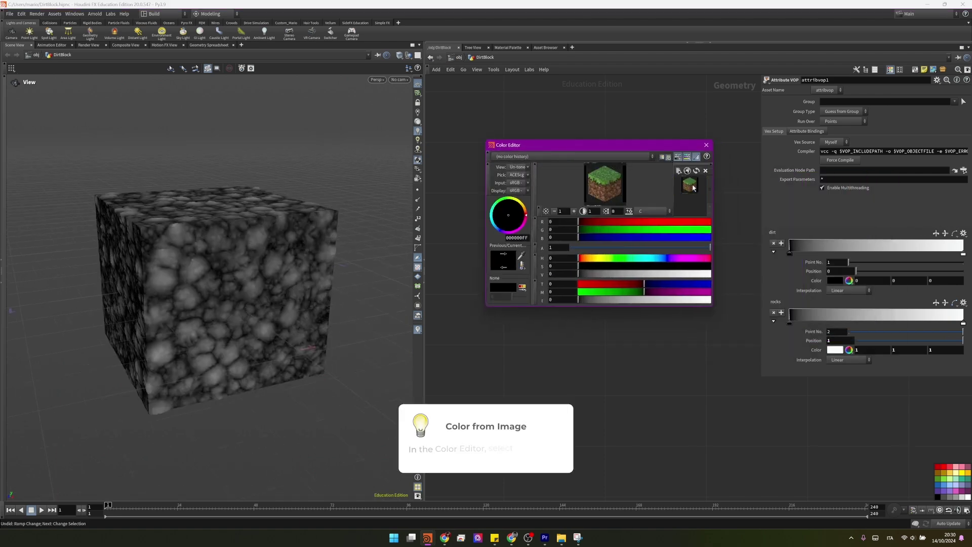
{"action": "left_click_drag", "start_coordinate": [708, 307], "coordinate": [707, 403]}
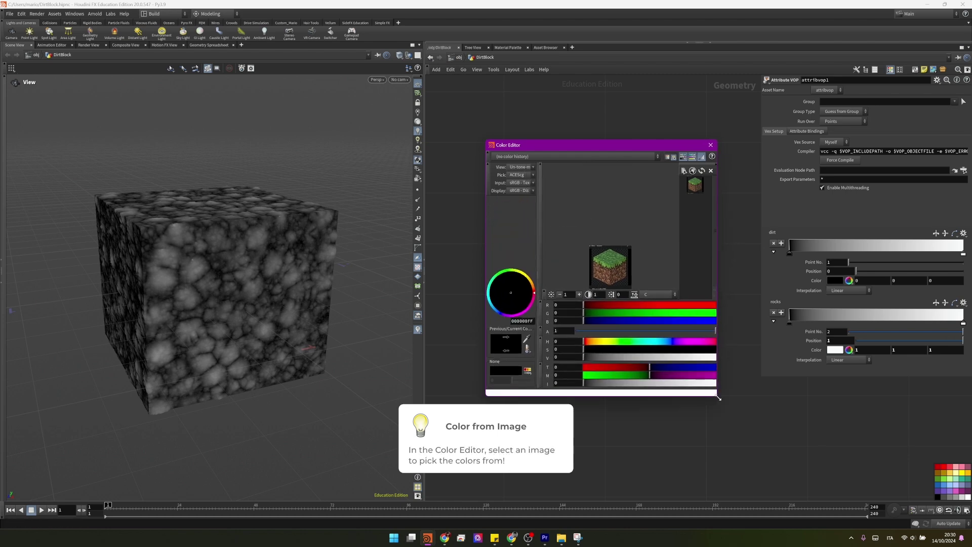
{"action": "scroll", "coordinate": [602, 218], "scroll_direction": "up", "scroll_amount": 3}
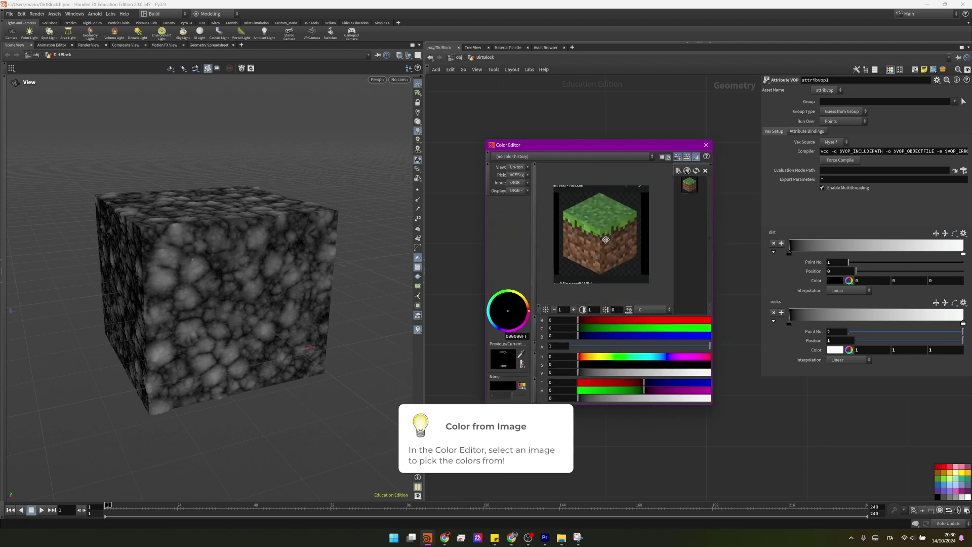
{"action": "middle_click_drag", "start_coordinate": [609, 238], "coordinate": [607, 232]}
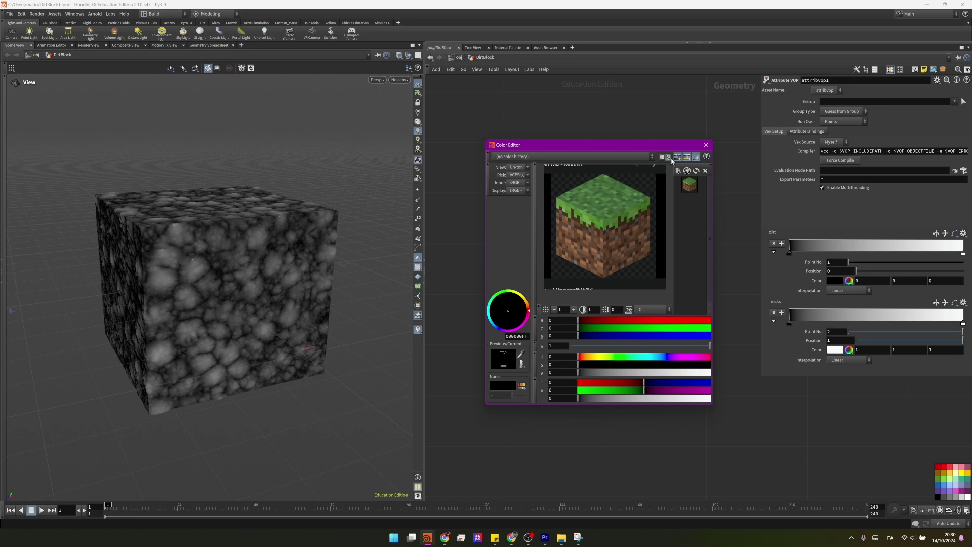
{"action": "left_click", "coordinate": [677, 171]}
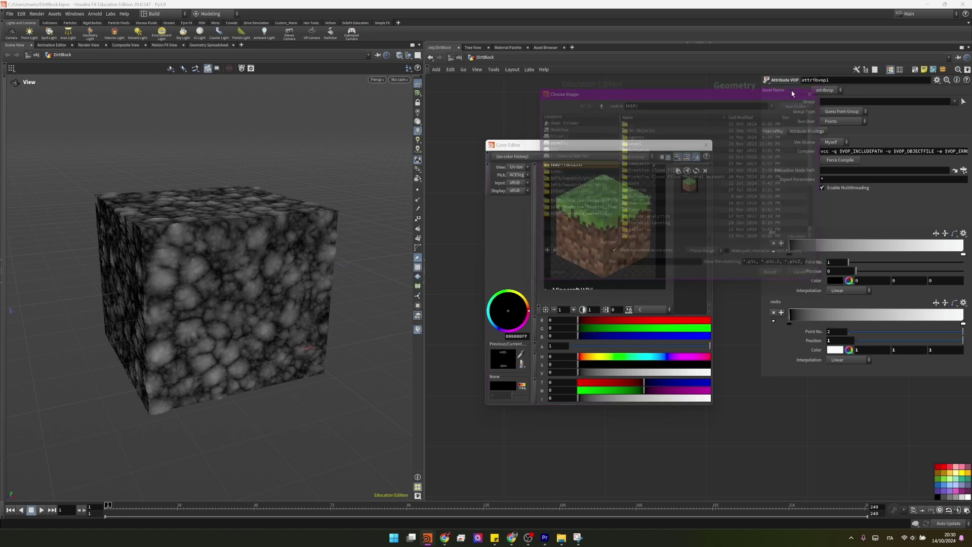
{"action": "left_click", "coordinate": [812, 79]}
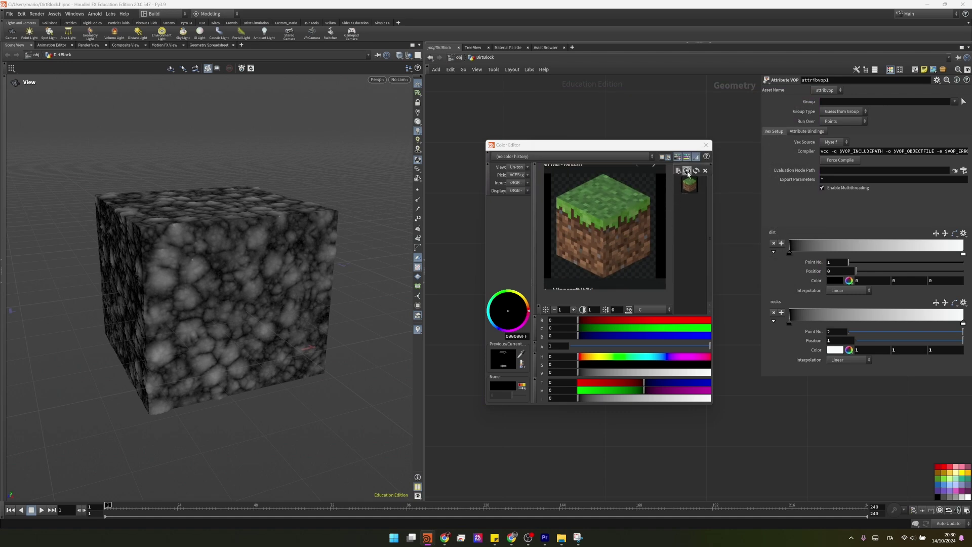
{"action": "left_click", "coordinate": [687, 171]}
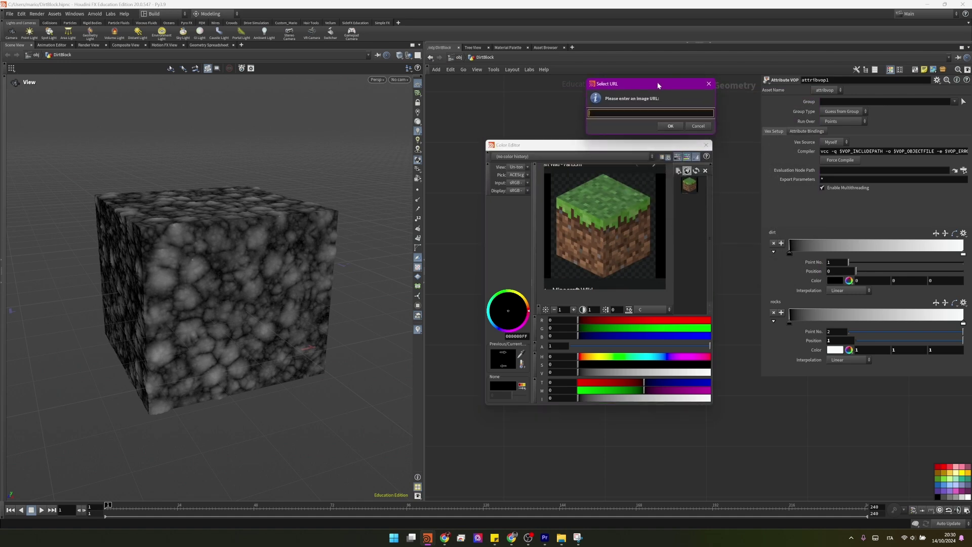
{"action": "left_click", "coordinate": [614, 247]}
{"action": "left_click_drag", "start_coordinate": [614, 247], "coordinate": [580, 241]}
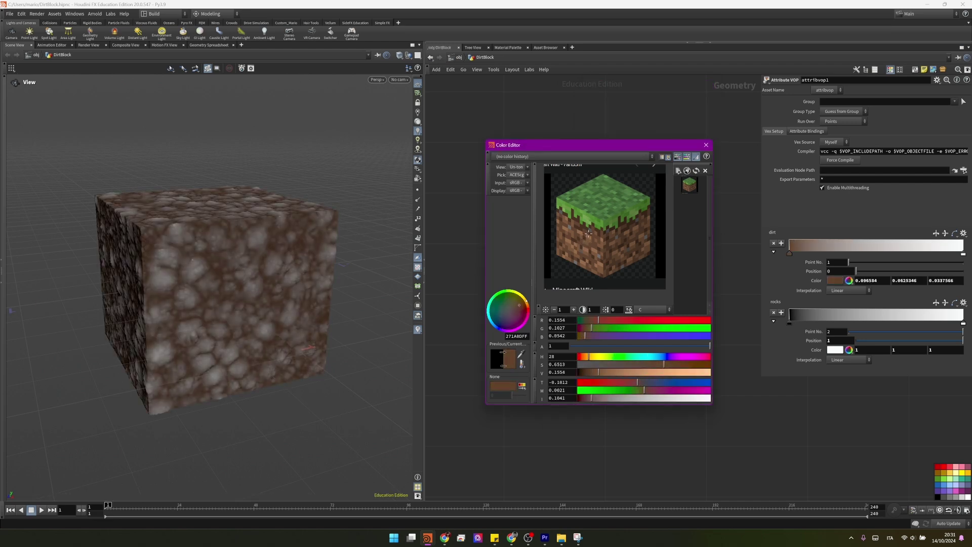
Step: Make the right dirt key light brown at value 0.73 and move it to 0.79
{"action": "left_click", "coordinate": [950, 259]}
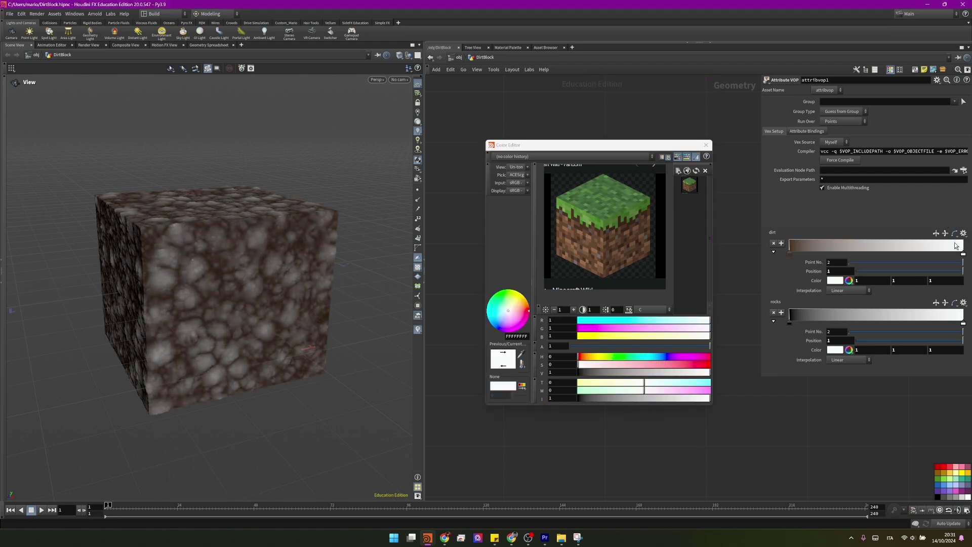
{"action": "left_click_drag", "start_coordinate": [620, 243], "coordinate": [601, 239]}
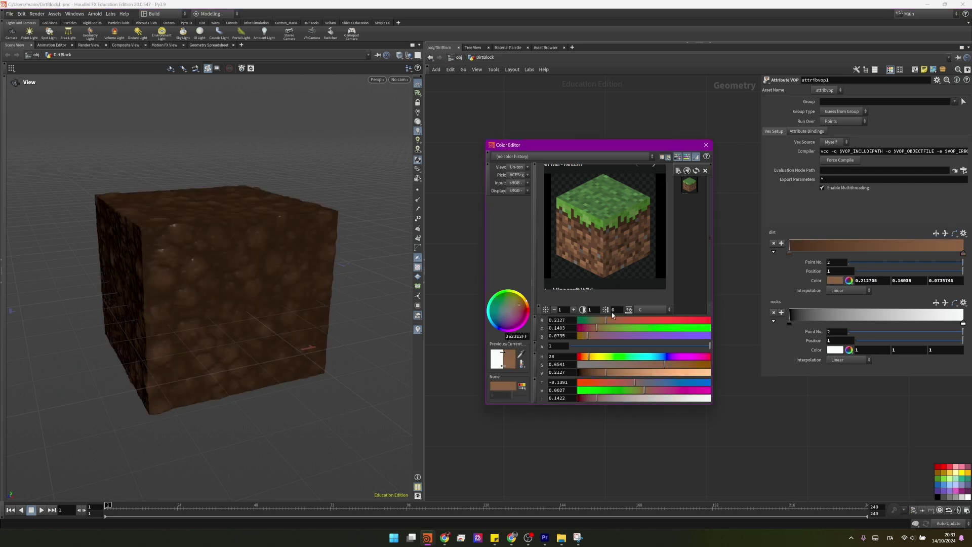
{"action": "left_click", "coordinate": [675, 373]}
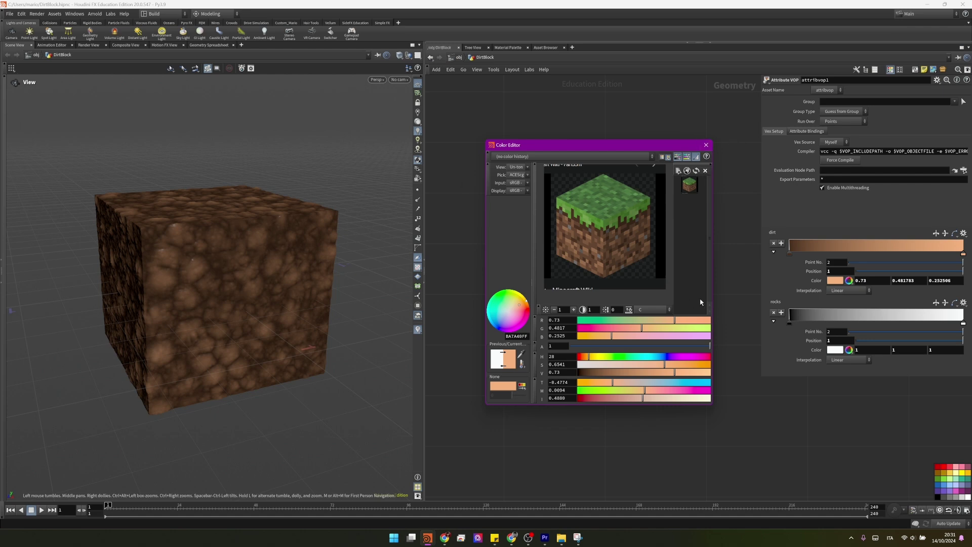
{"action": "left_click_drag", "start_coordinate": [963, 254], "coordinate": [928, 256]}
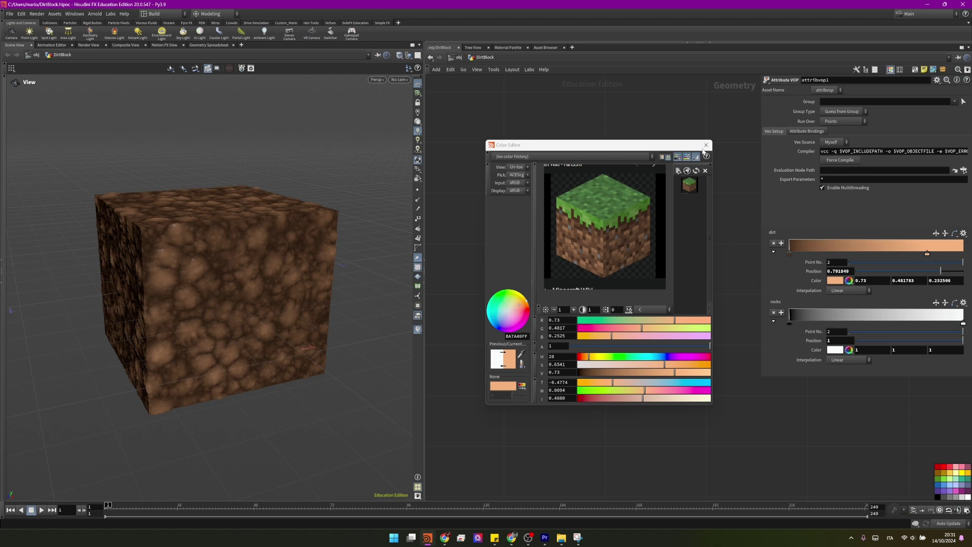
Step: Inside attribvop1, make turbnoise2 as a referenced copy of turbnoise1
{"action": "left_click", "coordinate": [705, 146]}
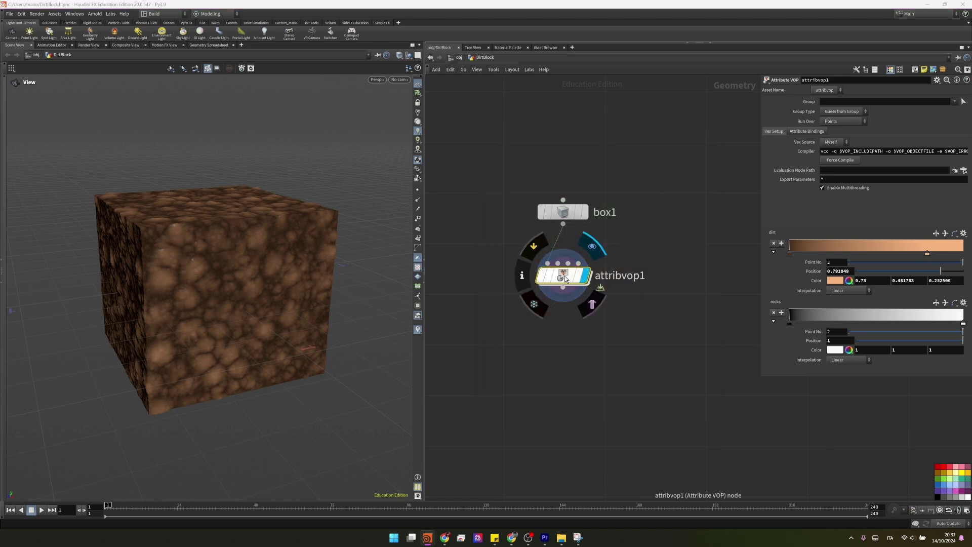
{"action": "double_click", "coordinate": [564, 276]}
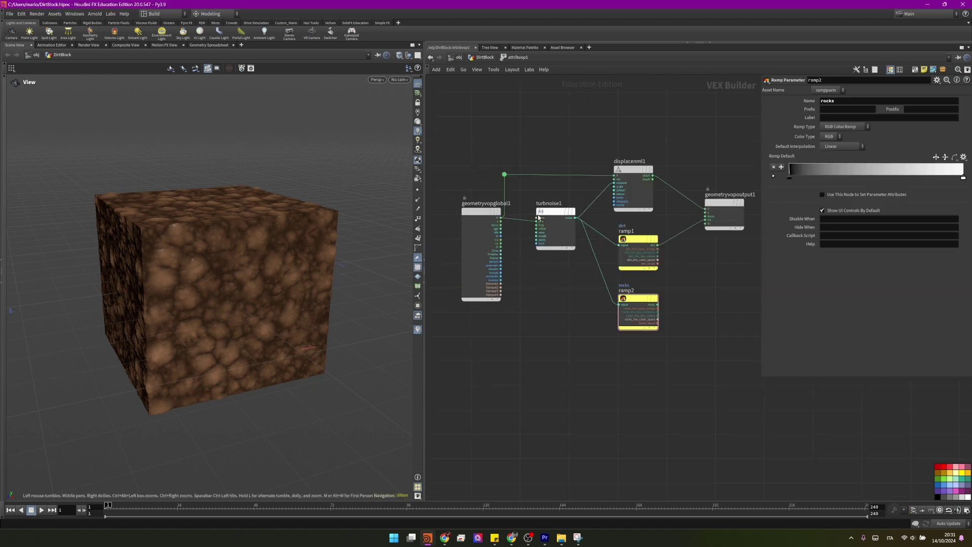
{"action": "left_click", "coordinate": [556, 214]}
{"action": "mouse_move", "coordinate": [557, 213]}
{"action": "left_click_drag", "start_coordinate": [557, 214], "coordinate": [557, 284], "text": "alt"}
{"action": "scroll", "coordinate": [540, 281], "scroll_direction": "up", "scroll_amount": 3}
{"action": "scroll", "coordinate": [540, 281], "scroll_direction": "up", "scroll_amount": 1}
Step: Test the reference by setting turbnoise1's Frequency to 12, then undo it
{"action": "left_click", "coordinate": [557, 203]}
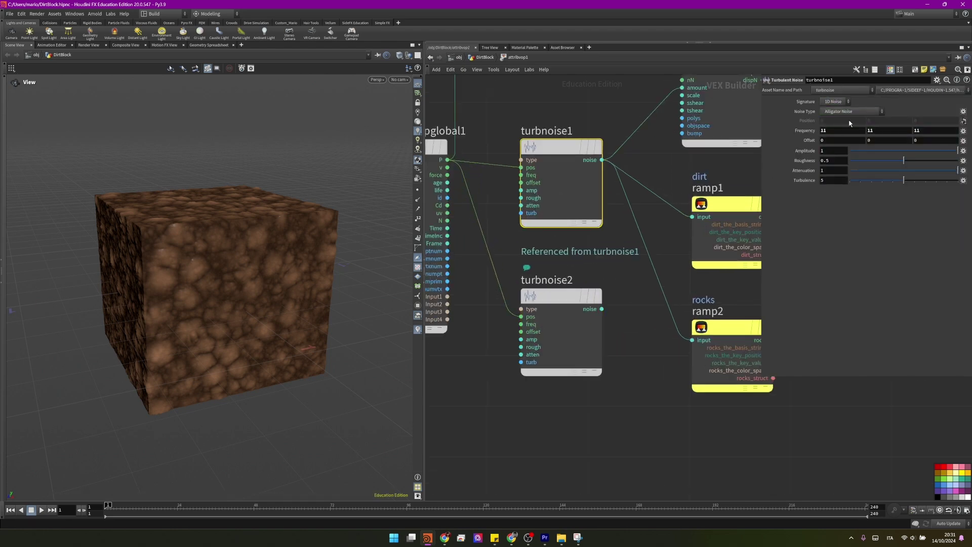
{"action": "left_click", "coordinate": [550, 306]}
{"action": "left_click", "coordinate": [557, 148]}
{"action": "type", "text": "12"}
{"action": "key", "text": "Return"}
{"action": "left_click", "coordinate": [557, 297]}
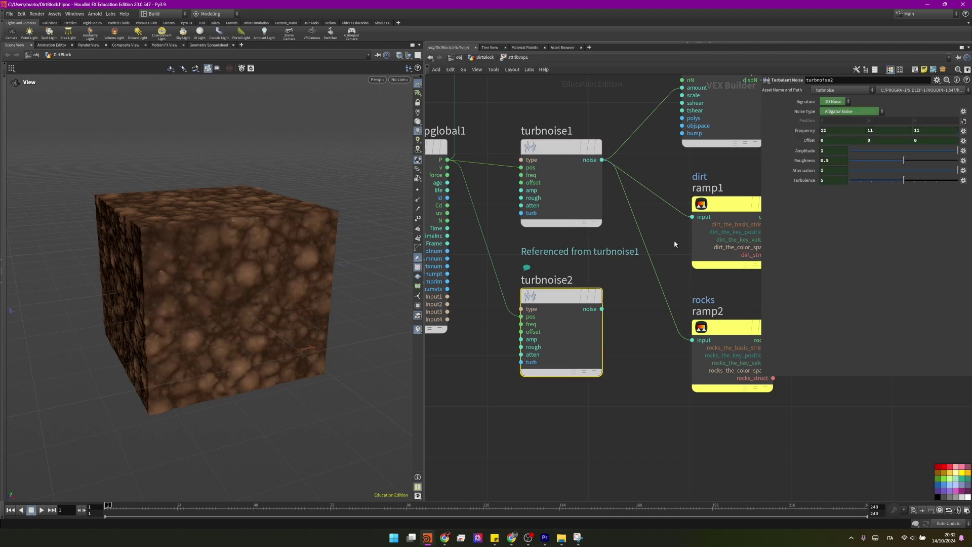
{"action": "key", "text": "ctrl+z"}
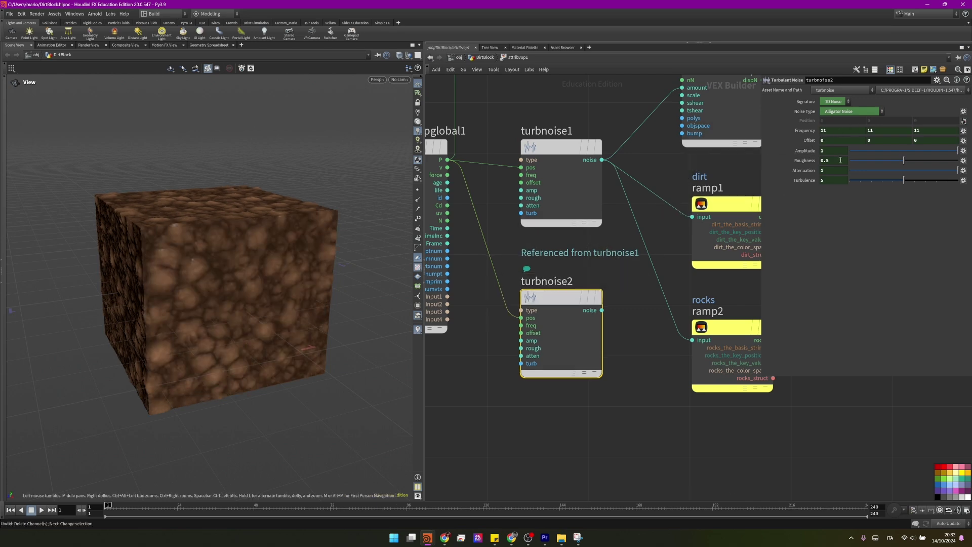
Step: Break turbnoise2's Offset references, set Offset 0.8, and wire its noise into Cd
{"action": "left_click", "coordinate": [829, 141], "text": "ctrl+shift"}
{"action": "left_click", "coordinate": [883, 140], "text": "ctrl+shift"}
{"action": "left_click", "coordinate": [922, 142], "text": "ctrl+shift"}
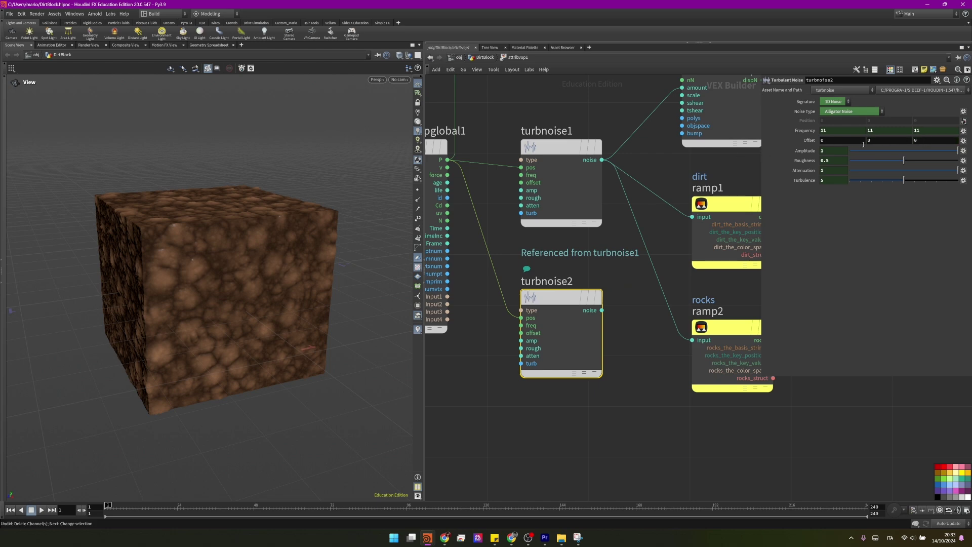
{"action": "middle_click_drag", "start_coordinate": [816, 145], "coordinate": [778, 159]}
{"action": "scroll", "coordinate": [589, 267], "scroll_direction": "down", "scroll_amount": 2}
{"action": "left_click", "coordinate": [600, 303]}
{"action": "scroll", "coordinate": [600, 303], "scroll_direction": "down", "scroll_amount": 3}
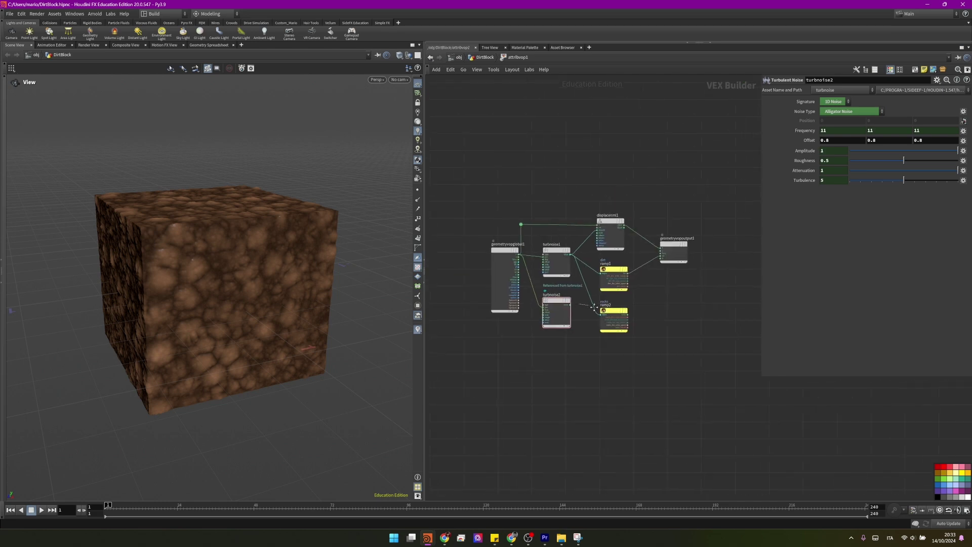
{"action": "scroll", "coordinate": [653, 202], "scroll_direction": "up", "scroll_amount": 2}
{"action": "left_click", "coordinate": [651, 206]}
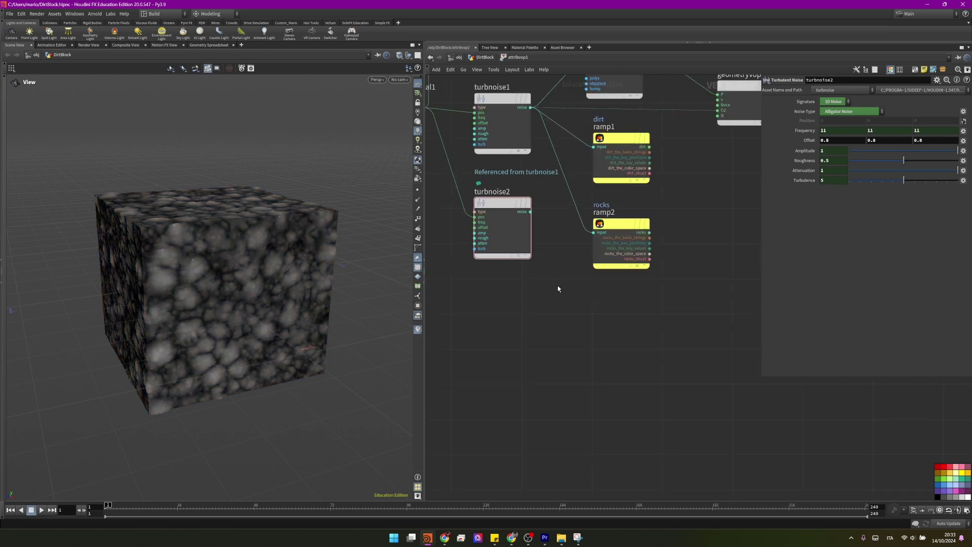
Step: Add Fit Range node fit1, wiring turbnoise2's noise into val and its shift into the output's N
{"action": "key", "text": "Tab"}
{"action": "mouse_move", "coordinate": [582, 158]}
{"action": "left_click", "coordinate": [652, 156]}
{"action": "scroll", "coordinate": [538, 257], "scroll_direction": "up", "scroll_amount": 2}
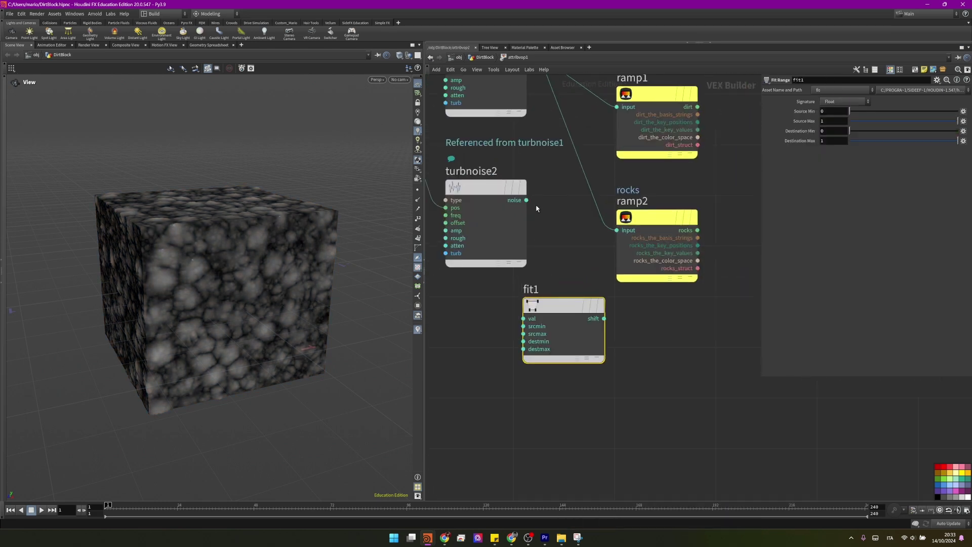
{"action": "left_click", "coordinate": [526, 201]}
{"action": "left_click", "coordinate": [543, 317]}
{"action": "left_click", "coordinate": [604, 318]}
{"action": "scroll", "coordinate": [604, 318], "scroll_direction": "down", "scroll_amount": 3}
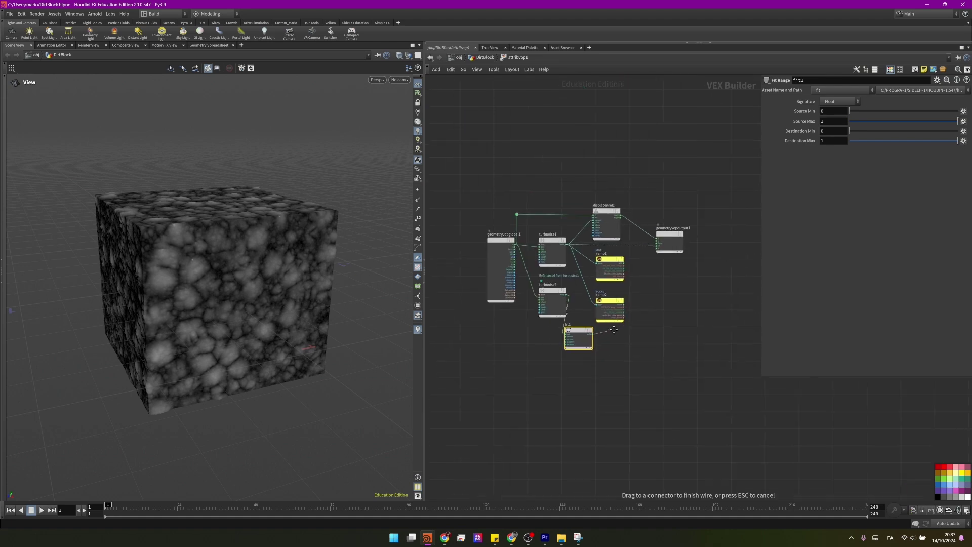
{"action": "scroll", "coordinate": [623, 277], "scroll_direction": "up", "scroll_amount": 2}
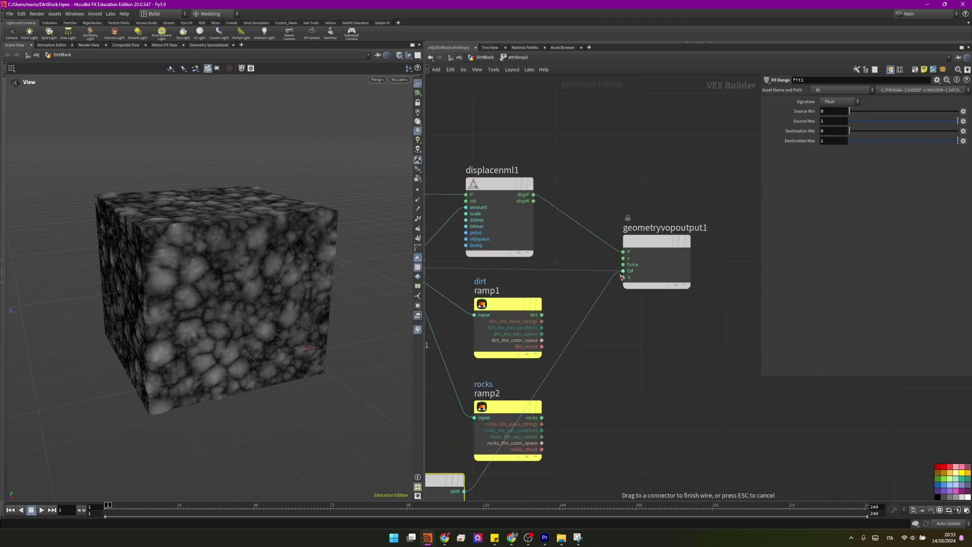
{"action": "left_click", "coordinate": [623, 277]}
{"action": "scroll", "coordinate": [657, 236], "scroll_direction": "down", "scroll_amount": 3}
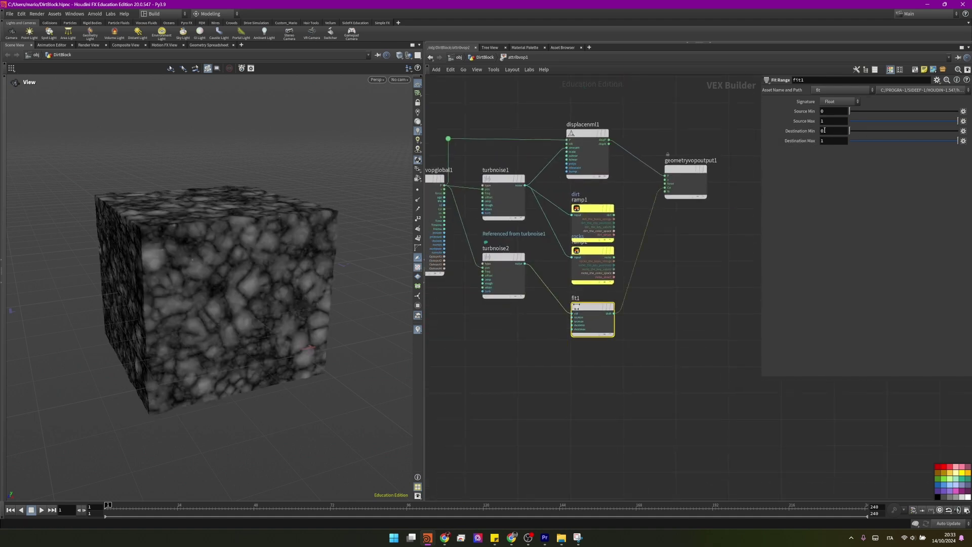
Step: Set fit1's Source Min to 0.25 and Source Max to 0.55
{"action": "left_click", "coordinate": [833, 114]}
{"action": "type", "text": ".2"}
{"action": "key", "text": "Return"}
{"action": "type", "text": "5"}
{"action": "key", "text": "Return"}
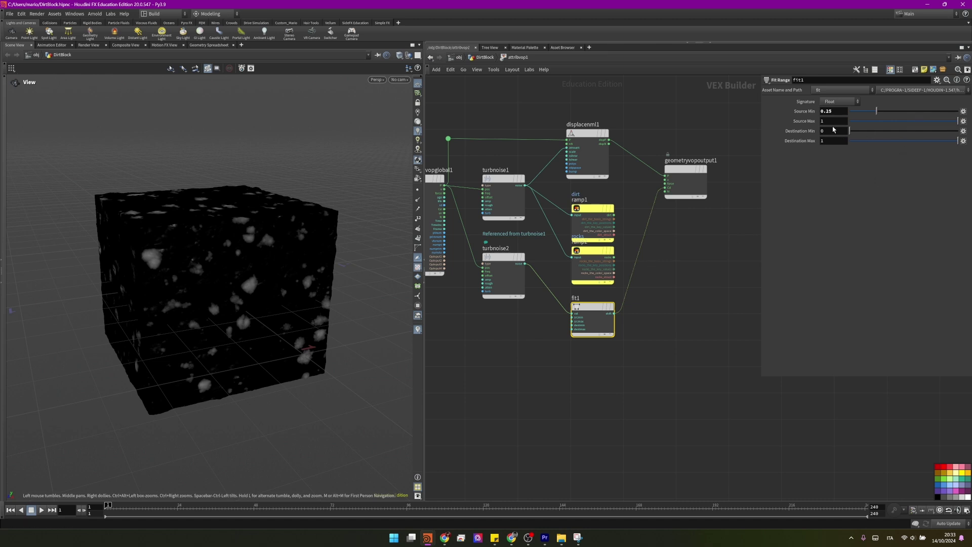
{"action": "left_click_drag", "start_coordinate": [950, 124], "coordinate": [908, 123]}
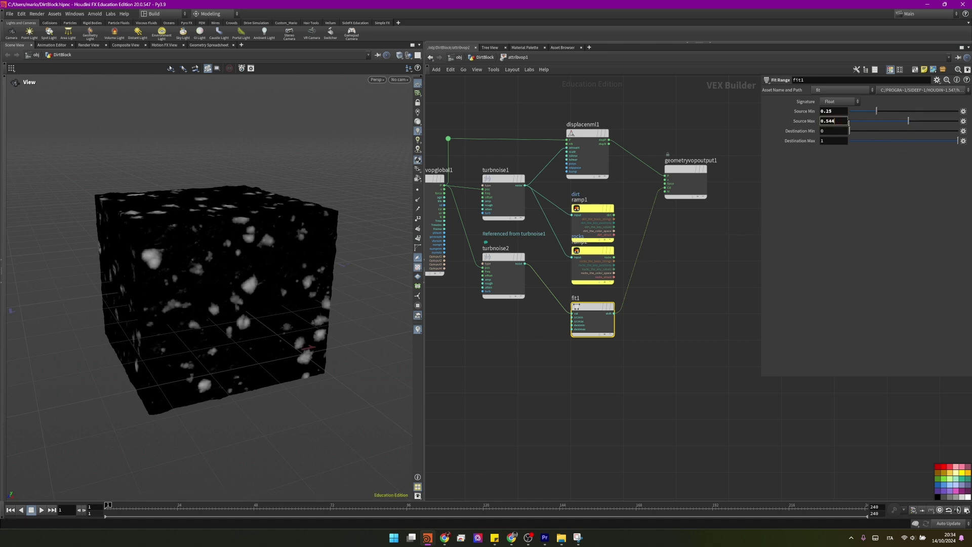
{"action": "type", "text": "0.55"}
{"action": "key", "text": "Return"}
{"action": "middle_click_drag", "start_coordinate": [650, 315], "coordinate": [624, 292]}
{"action": "scroll", "coordinate": [603, 314], "scroll_direction": "down", "scroll_amount": 2}
Step: Add a Mix node, mix1, with the dirt ramp in input1 and the rocks ramp in input2
{"action": "key", "text": "Tab"}
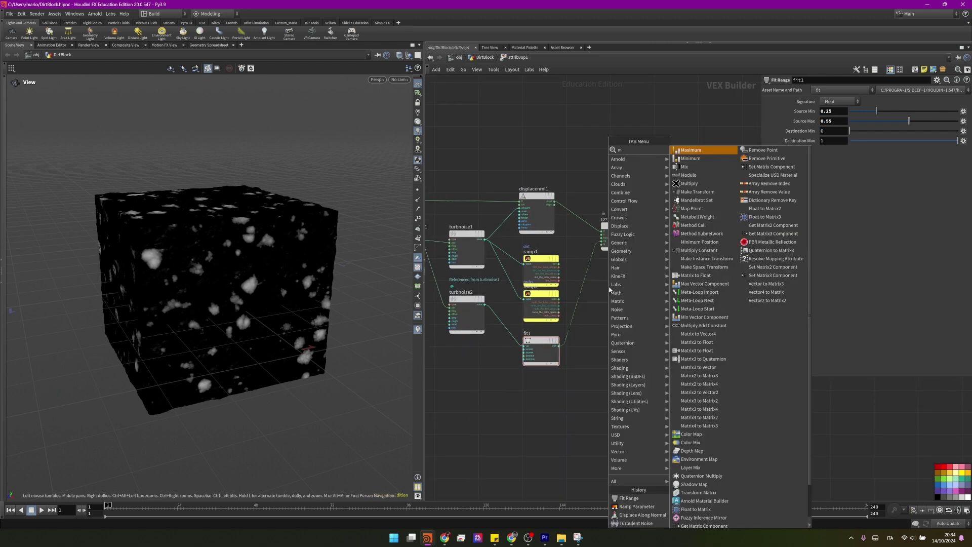
{"action": "left_click", "coordinate": [693, 174]}
{"action": "scroll", "coordinate": [610, 290], "scroll_direction": "up", "scroll_amount": 3}
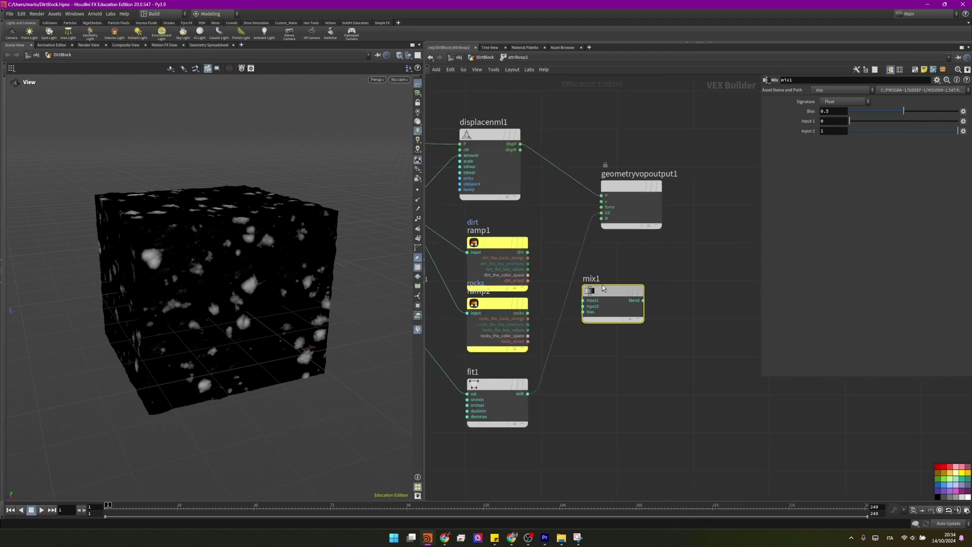
{"action": "left_click", "coordinate": [590, 291]}
{"action": "middle_click_drag", "start_coordinate": [586, 290], "coordinate": [583, 261]}
{"action": "scroll", "coordinate": [489, 213], "scroll_direction": "up", "scroll_amount": 2}
{"action": "left_click", "coordinate": [536, 226]}
{"action": "left_click", "coordinate": [660, 286]}
{"action": "left_click", "coordinate": [536, 308]}
{"action": "left_click", "coordinate": [660, 293]}
Step: Drive mix1's bias from fit1's shift, feed its blend into the output's Cd, and reposition displacenml1
{"action": "middle_click_drag", "start_coordinate": [635, 356], "coordinate": [635, 343]}
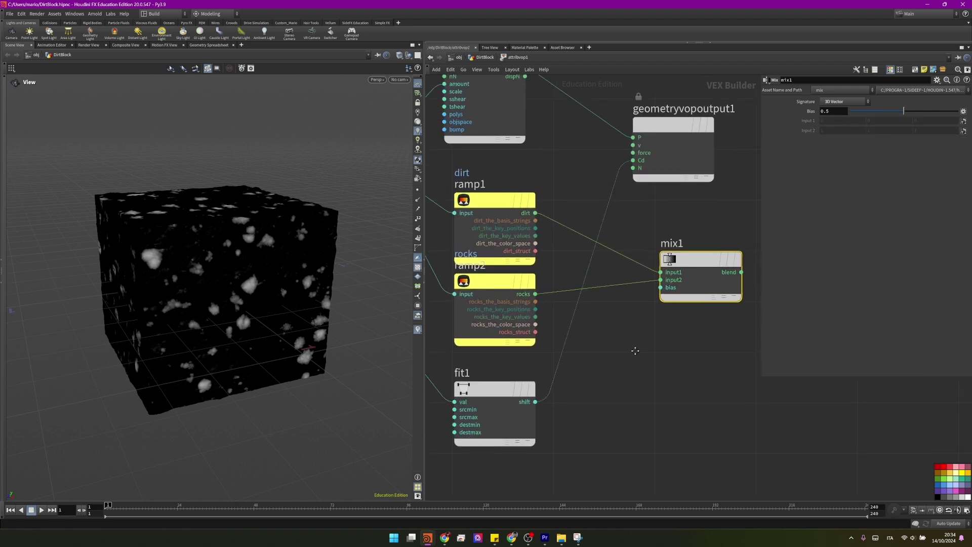
{"action": "left_click", "coordinate": [535, 401]}
{"action": "middle_click_drag", "start_coordinate": [564, 386], "coordinate": [614, 320]}
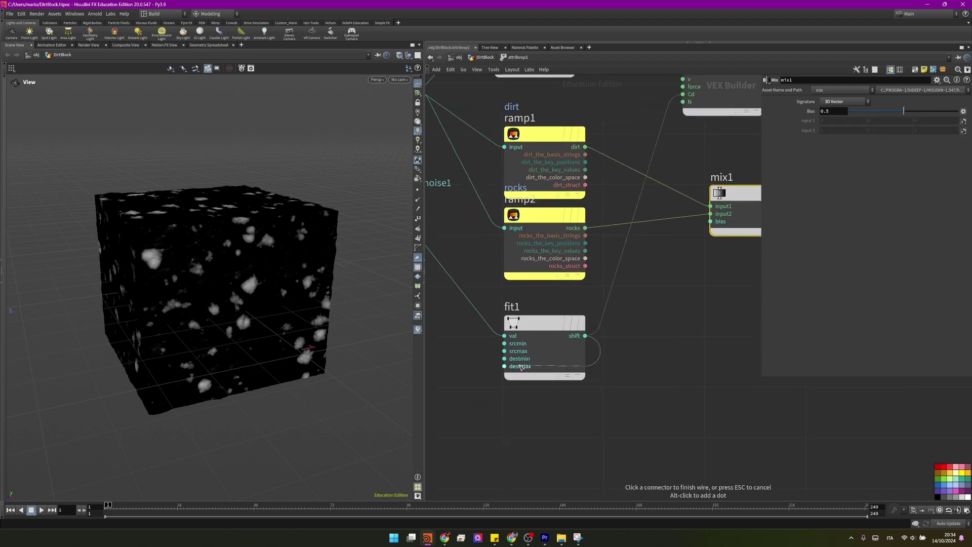
{"action": "left_click", "coordinate": [711, 222]}
{"action": "scroll", "coordinate": [658, 314], "scroll_direction": "down", "scroll_amount": 2}
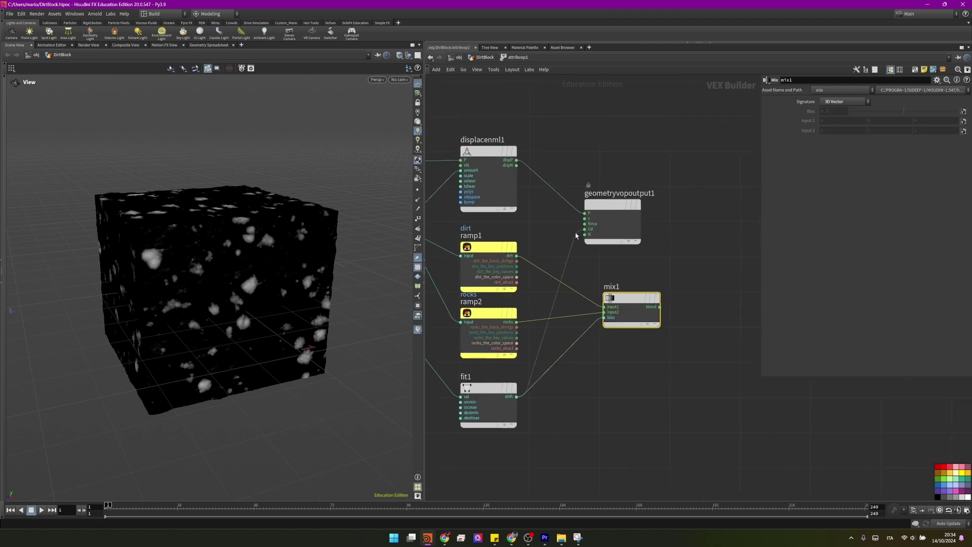
{"action": "left_click", "coordinate": [659, 307]}
{"action": "left_click", "coordinate": [669, 229]}
{"action": "left_click_drag", "start_coordinate": [254, 289], "coordinate": [252, 306]}
{"action": "scroll", "coordinate": [577, 217], "scroll_direction": "down", "scroll_amount": 1}
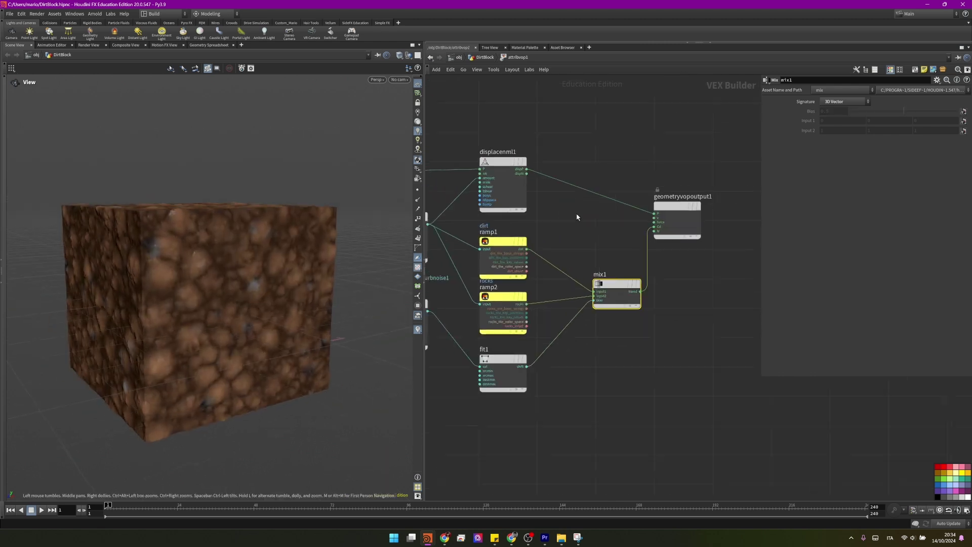
{"action": "scroll", "coordinate": [577, 217], "scroll_direction": "down", "scroll_amount": 3}
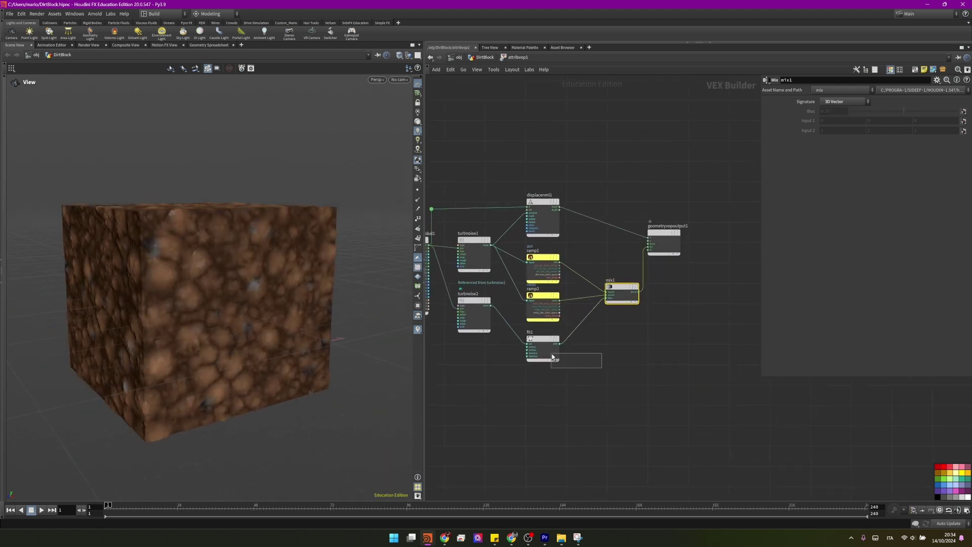
{"action": "scroll", "coordinate": [510, 282], "scroll_direction": "down", "scroll_amount": 1}
{"action": "middle_click_drag", "start_coordinate": [512, 253], "coordinate": [552, 274]}
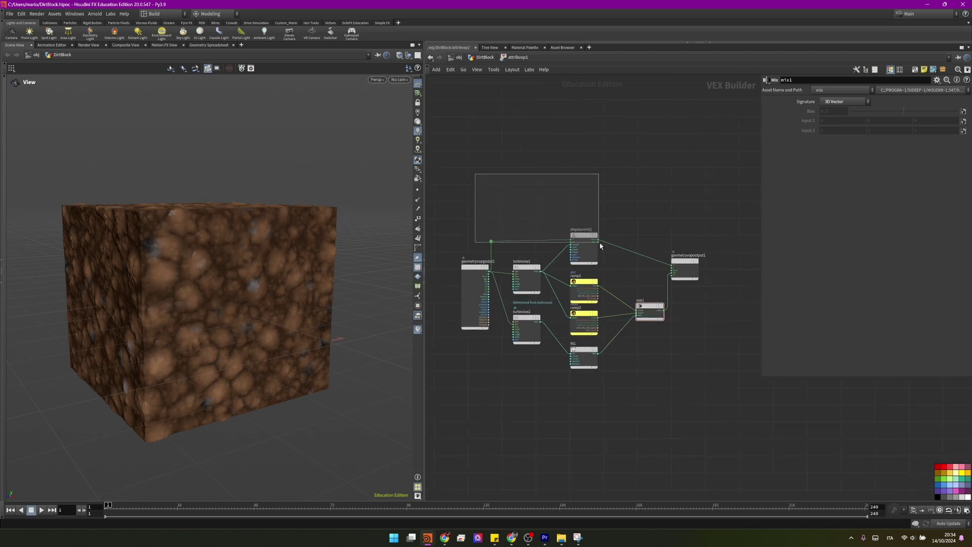
{"action": "left_click_drag", "start_coordinate": [582, 233], "coordinate": [581, 191]}
Step: Undo the displacenml1 move and add an Add node summing turbnoise1 noise and fit1's shift
{"action": "key", "text": "ctrl+z"}
{"action": "scroll", "coordinate": [613, 284], "scroll_direction": "up", "scroll_amount": 2}
{"action": "key", "text": "Tab"}
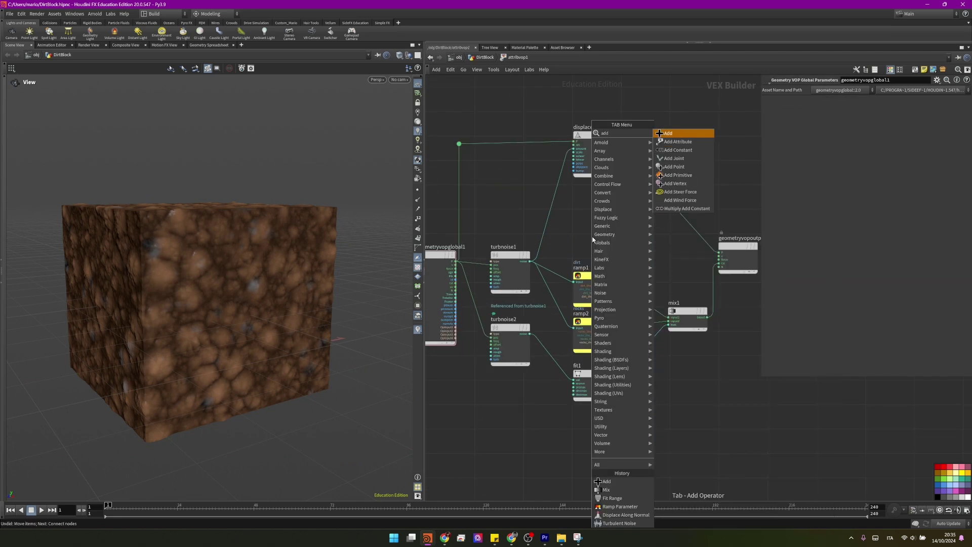
{"action": "left_click", "coordinate": [683, 132]}
{"action": "left_click", "coordinate": [529, 261]}
{"action": "left_click", "coordinate": [574, 231]}
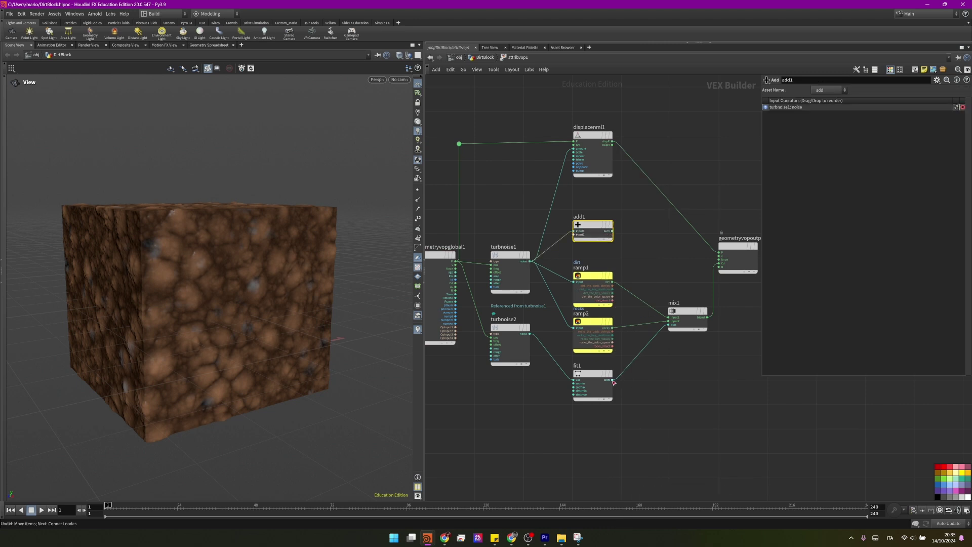
{"action": "left_click", "coordinate": [575, 244]}
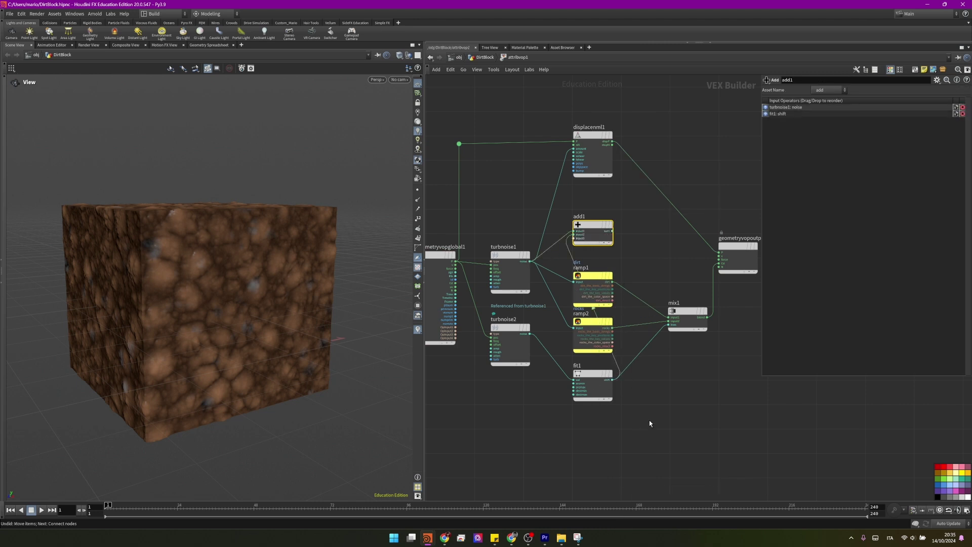
Step: Feed add1's sum into displacenml1's amount and rearrange the nodes
{"action": "left_click_drag", "start_coordinate": [650, 424], "coordinate": [560, 354]}
{"action": "left_click_drag", "start_coordinate": [539, 307], "coordinate": [478, 244]}
{"action": "scroll", "coordinate": [583, 220], "scroll_direction": "up", "scroll_amount": 3}
{"action": "left_click", "coordinate": [626, 235]}
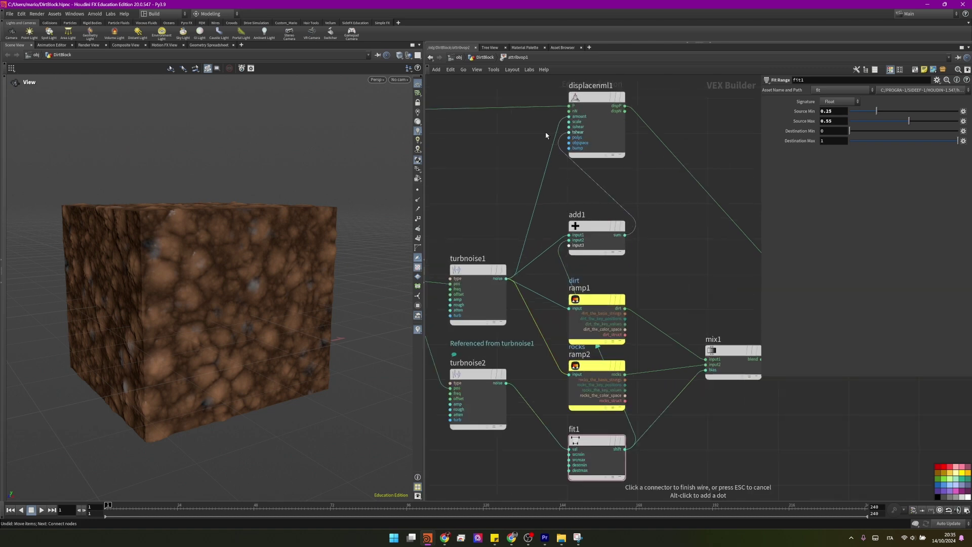
{"action": "left_click", "coordinate": [568, 117]}
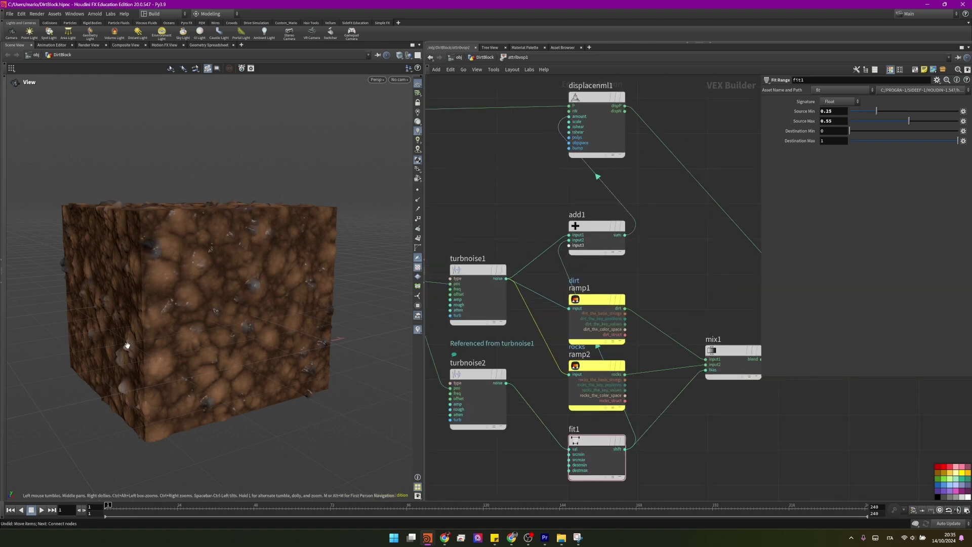
{"action": "key", "text": "h"}
{"action": "left_click", "coordinate": [622, 251]}
{"action": "left_click_drag", "start_coordinate": [553, 299], "coordinate": [550, 349]}
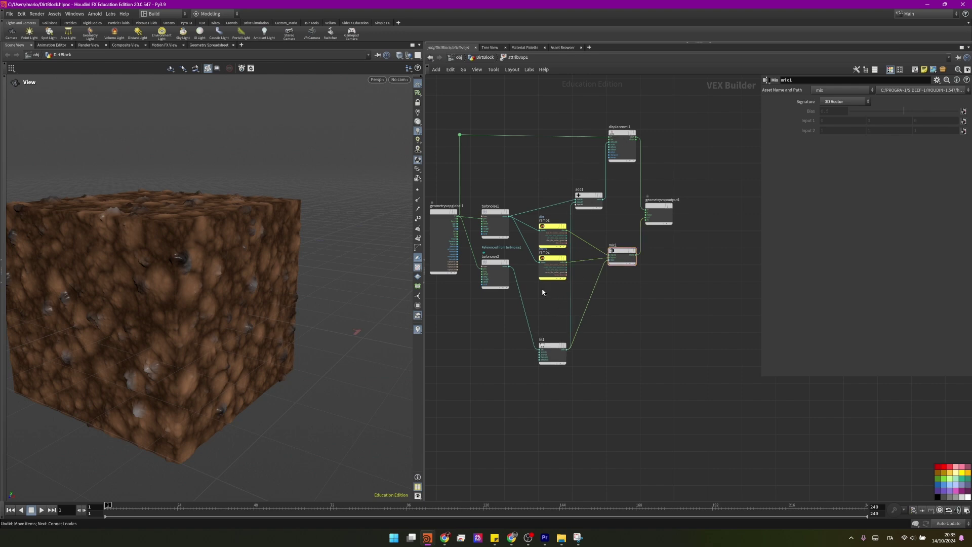
Step: Add a second Fit Range node, fit2, with Destination Max lowered to 0.6
{"action": "key", "text": "Tab"}
{"action": "left_click", "coordinate": [633, 130]}
{"action": "left_click", "coordinate": [552, 310]}
{"action": "scroll", "coordinate": [537, 291], "scroll_direction": "up", "scroll_amount": 3}
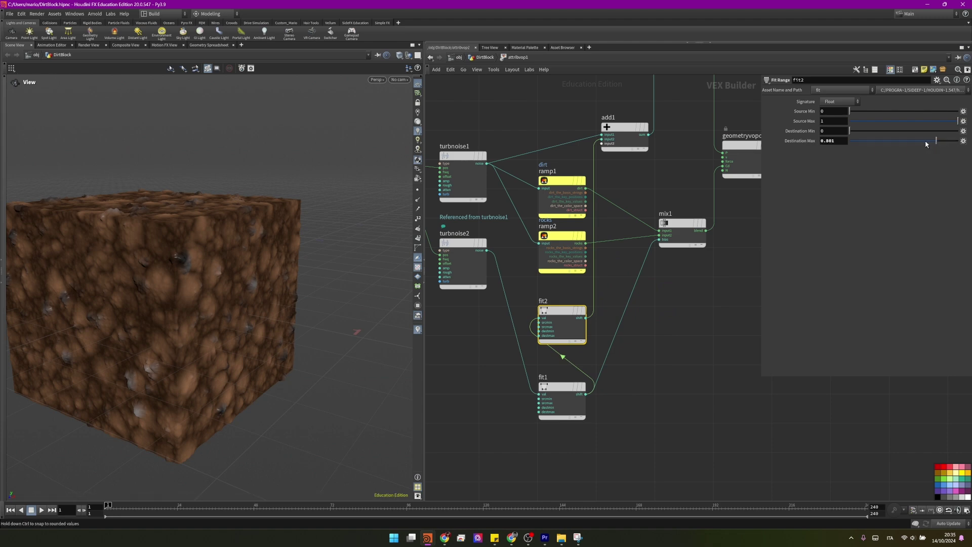
{"action": "left_click_drag", "start_coordinate": [914, 146], "coordinate": [909, 141]}
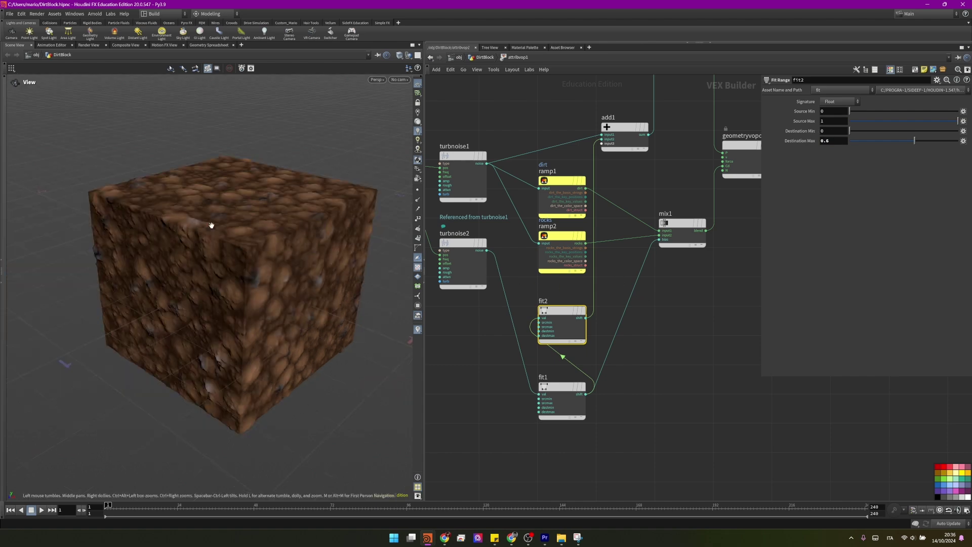
{"action": "left_click_drag", "start_coordinate": [212, 224], "coordinate": [243, 238]}
{"action": "scroll", "coordinate": [642, 243], "scroll_direction": "down", "scroll_amount": 3}
{"action": "scroll", "coordinate": [554, 262], "scroll_direction": "up", "scroll_amount": 4}
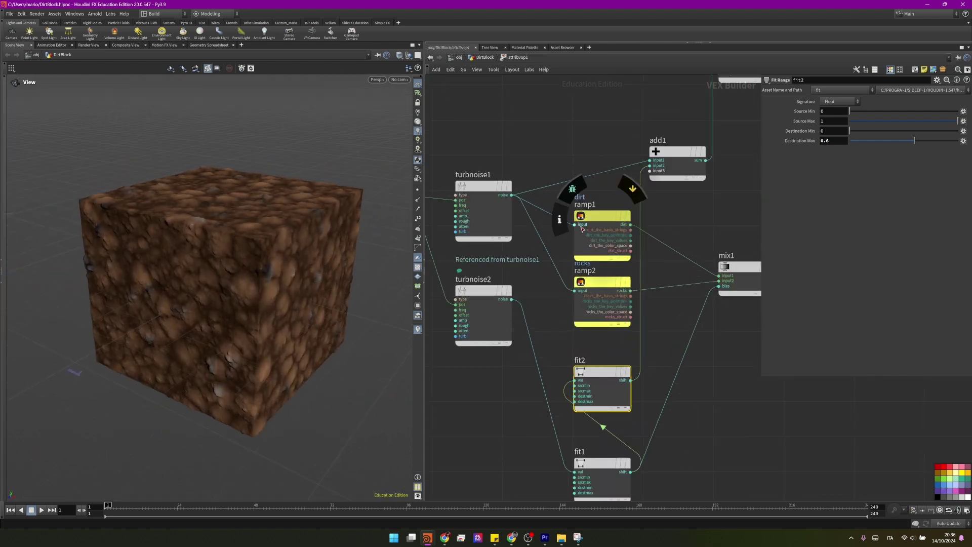
{"action": "left_click", "coordinate": [594, 280]}
Step: Go up to DirtBlock, review the rocks ramp and attribvop1's contents, and begin adding a Group Create node
{"action": "middle_click_drag", "start_coordinate": [744, 332], "coordinate": [620, 262]}
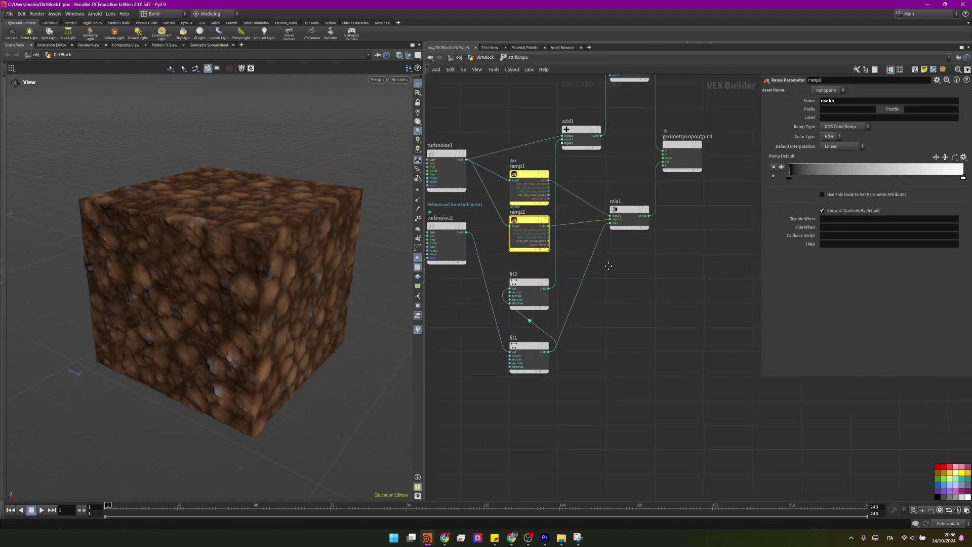
{"action": "scroll", "coordinate": [629, 265], "scroll_direction": "down", "scroll_amount": 1}
{"action": "key", "text": "u"}
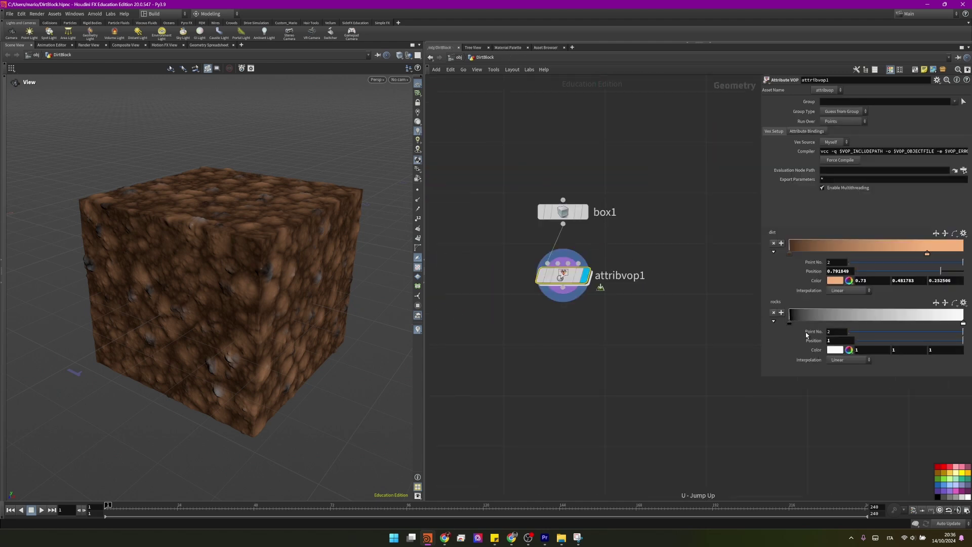
{"action": "left_click", "coordinate": [789, 322]}
{"action": "left_click_drag", "start_coordinate": [253, 314], "coordinate": [256, 251]}
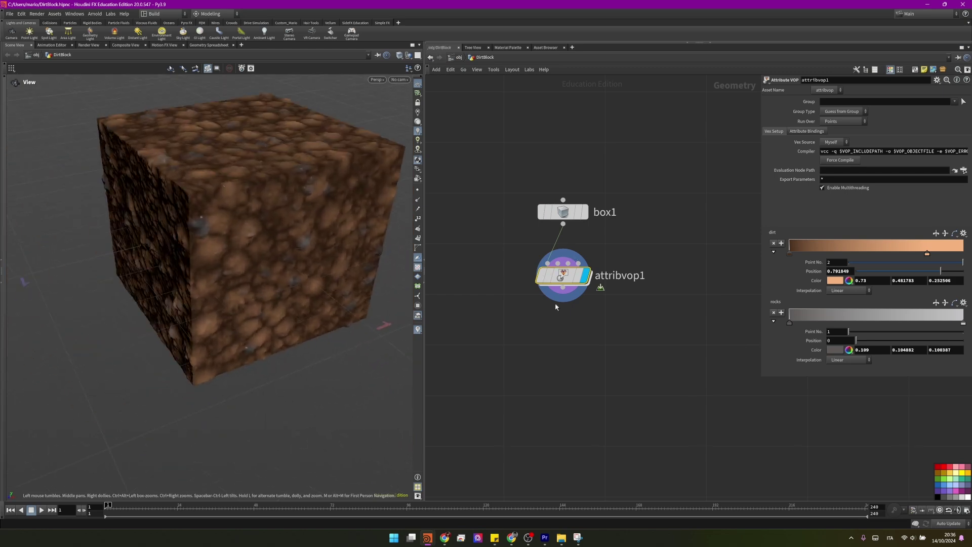
{"action": "double_click", "coordinate": [562, 278]}
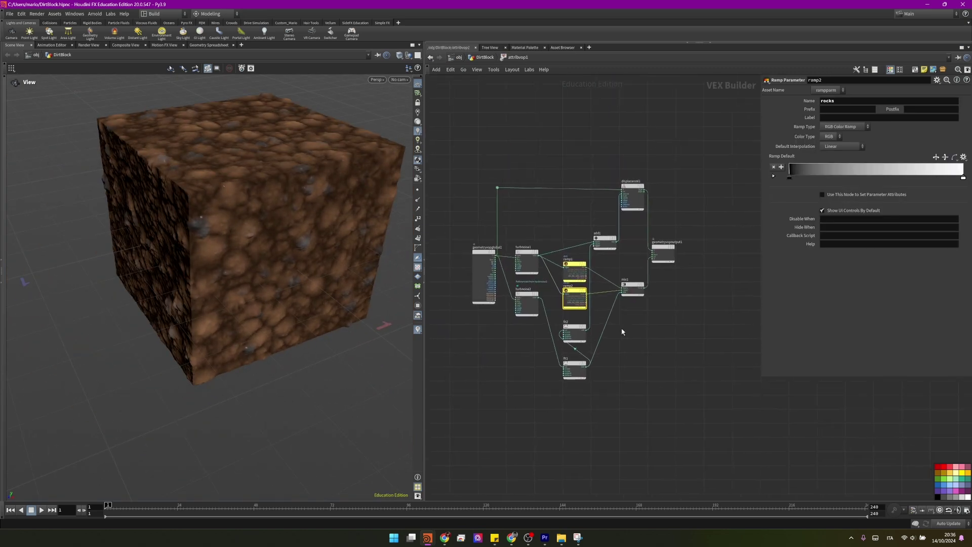
{"action": "key", "text": "u"}
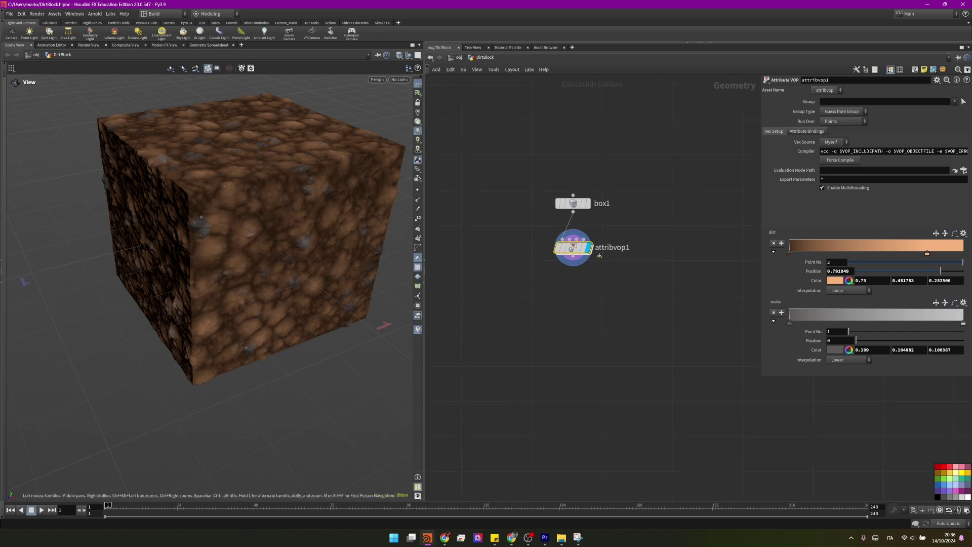
{"action": "key", "text": "Tab"}
Step: Add a Group Create node named TopFace after attribvop1 and display it
{"action": "left_click", "coordinate": [633, 7]}
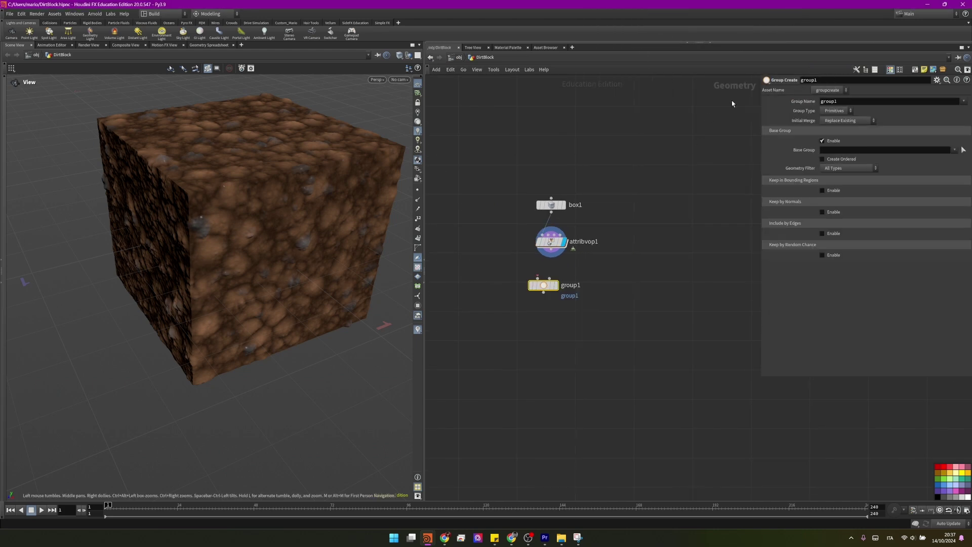
{"action": "left_click", "coordinate": [846, 105]}
{"action": "type", "text": "TopFace"}
{"action": "key", "text": "Return"}
{"action": "scroll", "coordinate": [558, 262], "scroll_direction": "up", "scroll_amount": 2}
{"action": "left_click", "coordinate": [528, 282]}
{"action": "left_click", "coordinate": [547, 247]}
{"action": "left_click_drag", "start_coordinate": [536, 295], "coordinate": [547, 290]}
{"action": "left_click", "coordinate": [566, 291]}
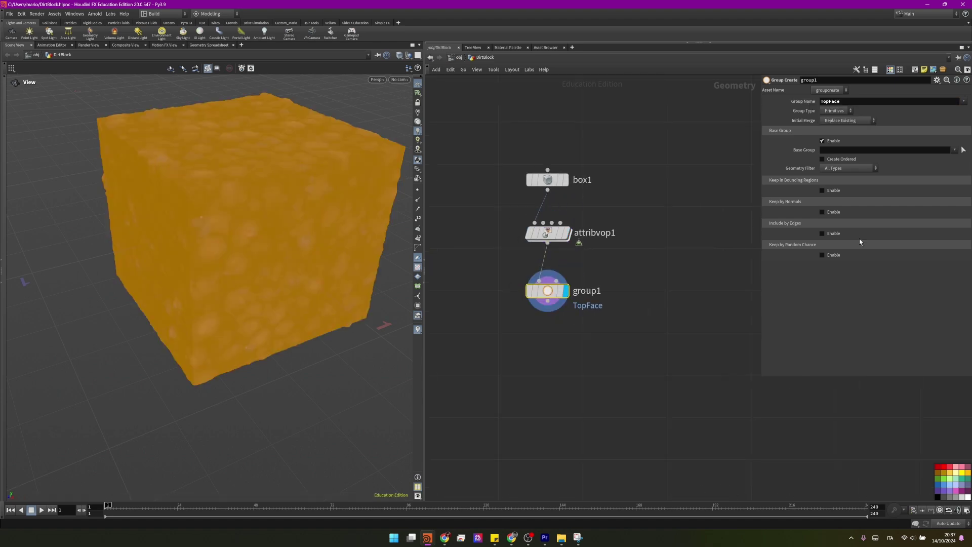
Step: Disable Base Group and keep by normals with direction 0 1 0 and spread angle 65.6
{"action": "left_click", "coordinate": [822, 142]}
{"action": "left_click", "coordinate": [822, 184]}
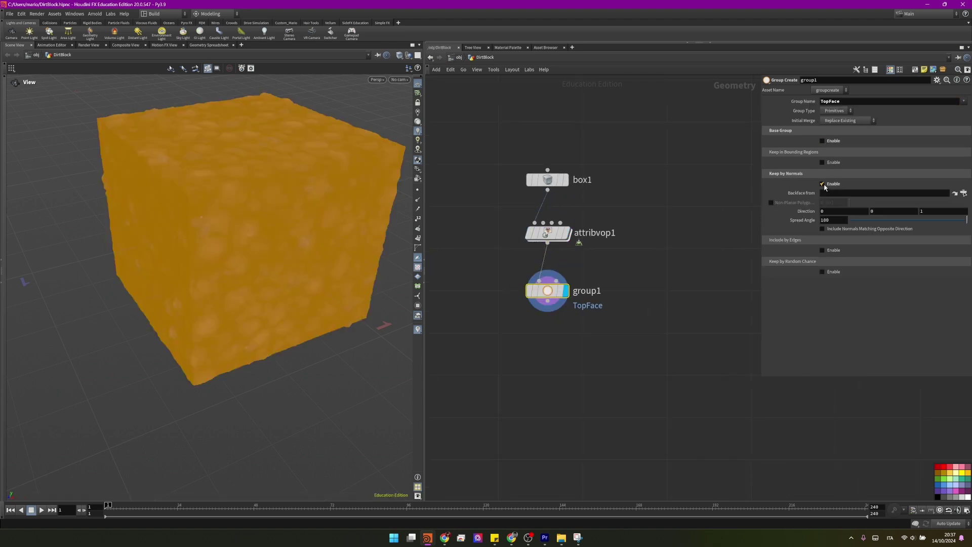
{"action": "type", "text": "1"}
{"action": "key", "text": "Tab"}
{"action": "type", "text": "0"}
{"action": "left_click_drag", "start_coordinate": [853, 219], "coordinate": [862, 219]}
{"action": "left_click_drag", "start_coordinate": [260, 141], "coordinate": [174, 298]}
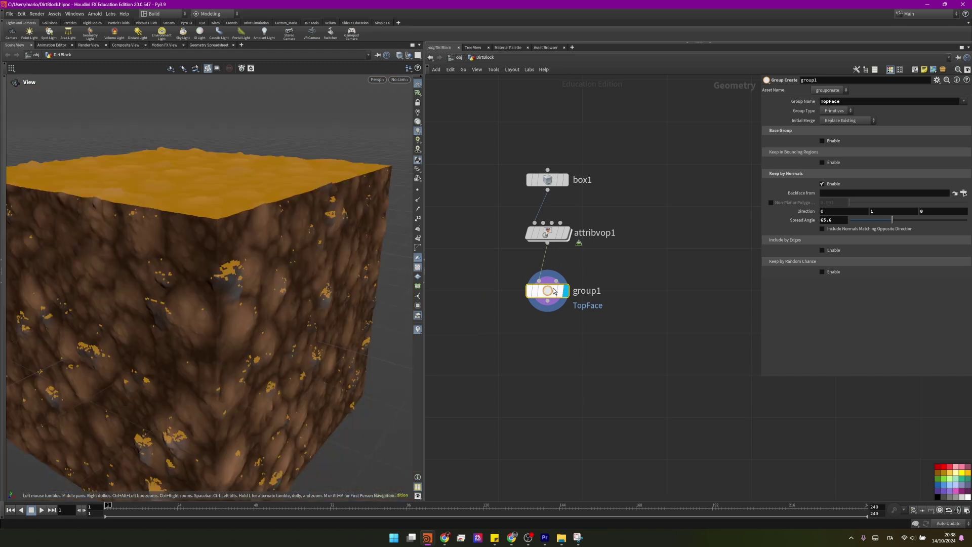
{"action": "left_click_drag", "start_coordinate": [547, 291], "coordinate": [548, 191]}
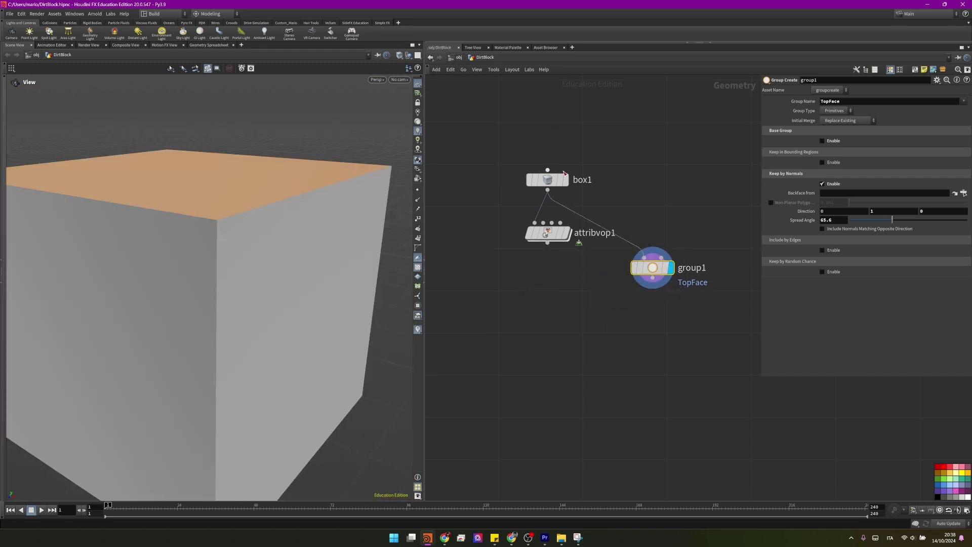
{"action": "key", "text": "l"}
{"action": "scroll", "coordinate": [478, 248], "scroll_direction": "down", "scroll_amount": 3}
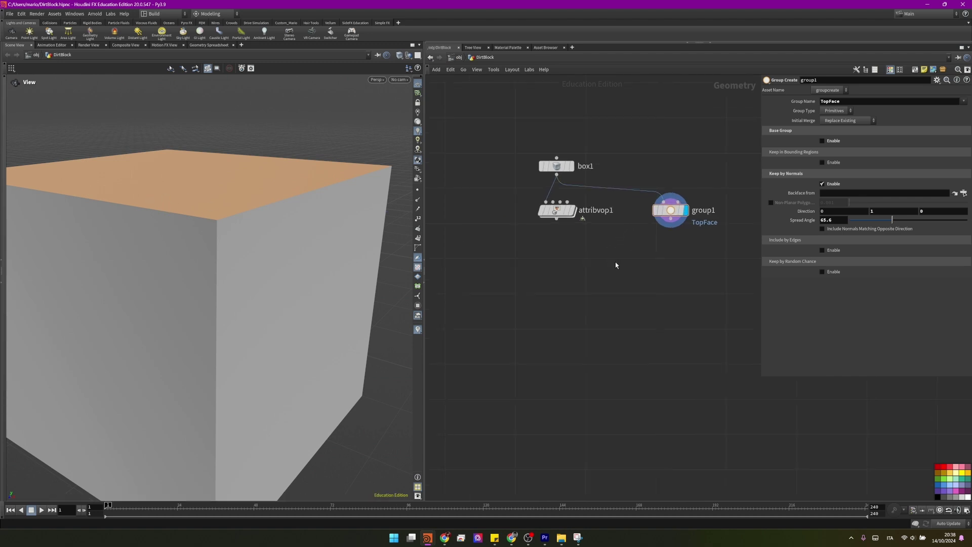
Step: Add a Group Transfer node with attribvop1 in input 1 and group1 in input 2, and display it
{"action": "key", "text": "Tab"}
{"action": "mouse_move", "coordinate": [609, 375]}
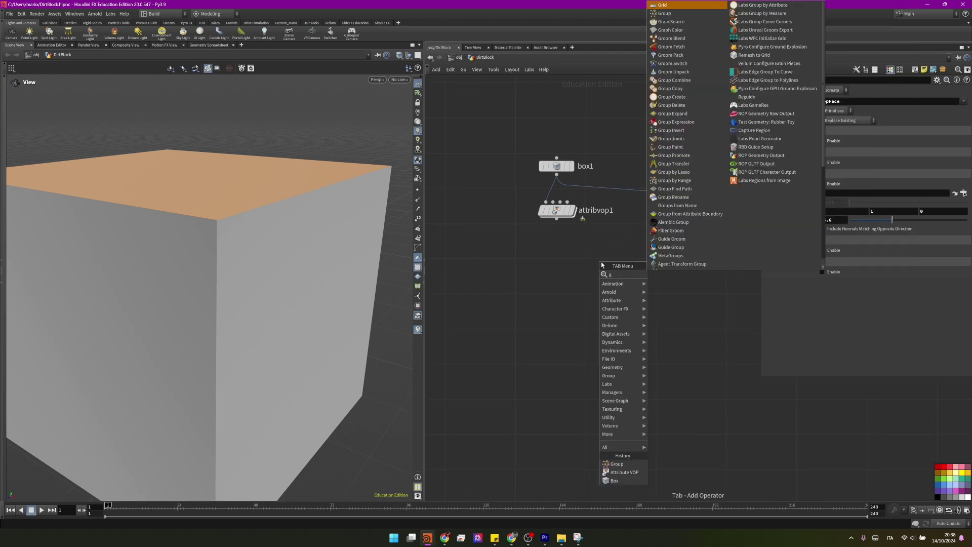
{"action": "left_click", "coordinate": [779, 152]}
{"action": "left_click", "coordinate": [592, 247]}
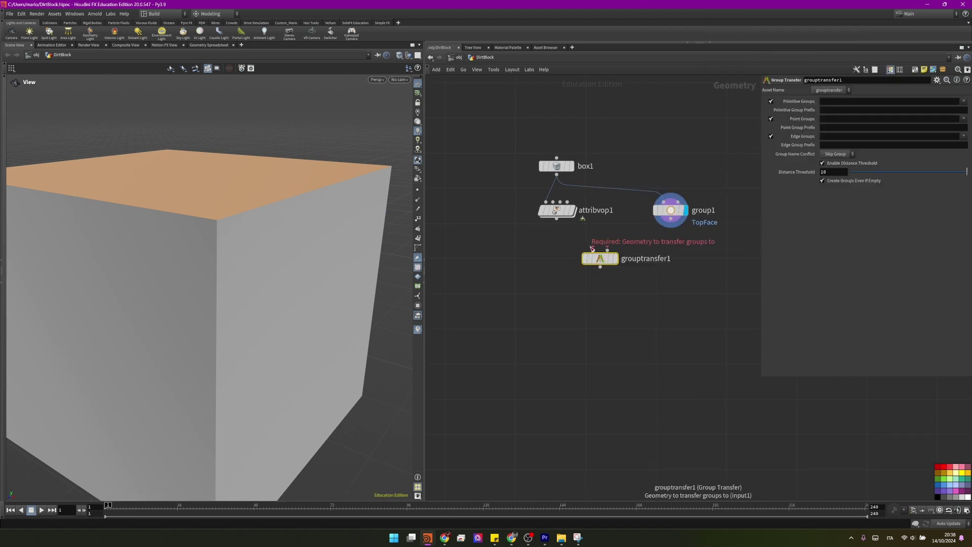
{"action": "left_click_drag", "start_coordinate": [556, 220], "coordinate": [592, 249]}
{"action": "left_click_drag", "start_coordinate": [670, 219], "coordinate": [607, 250]}
{"action": "left_click", "coordinate": [572, 210]}
{"action": "left_click_drag", "start_coordinate": [625, 261], "coordinate": [581, 275]}
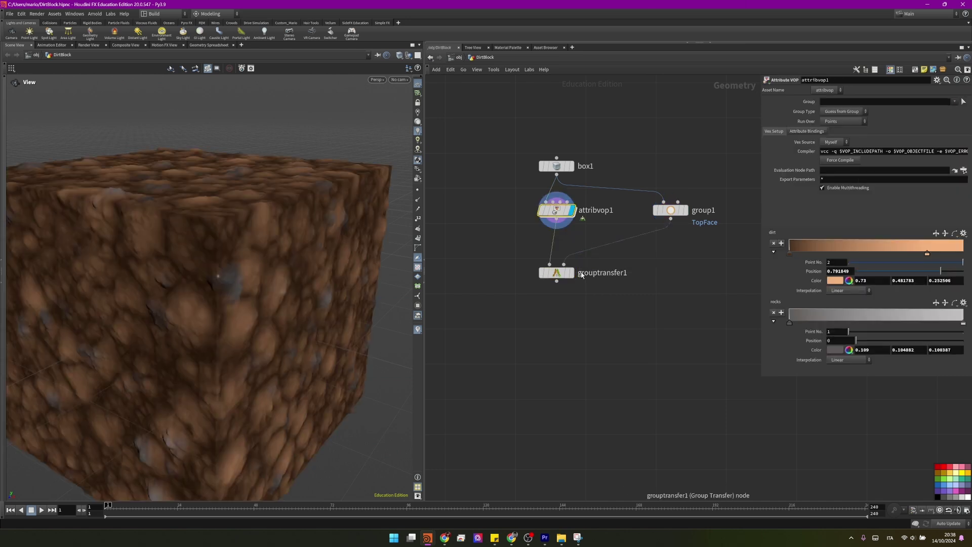
{"action": "left_click", "coordinate": [571, 272]}
{"action": "left_click", "coordinate": [556, 273]}
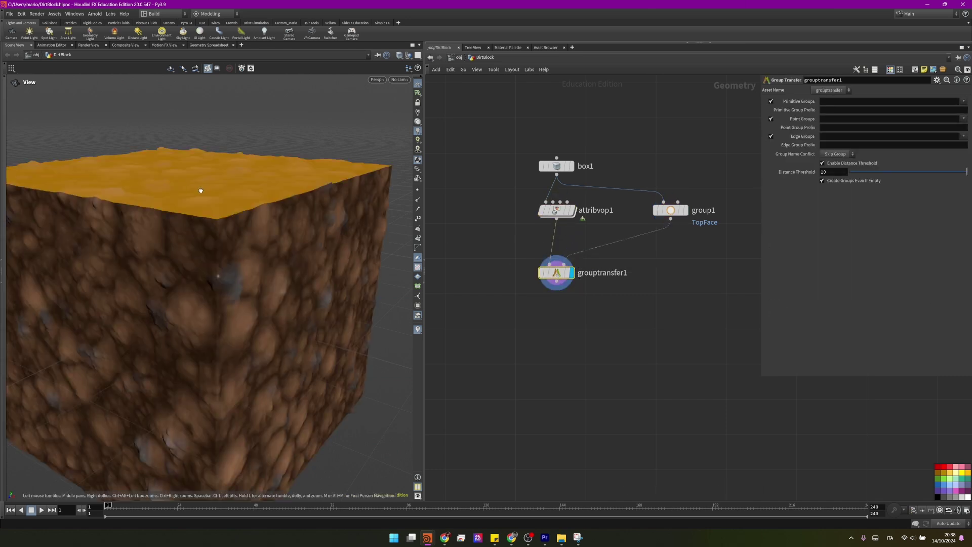
Step: Orbit the view to inspect the highlighted yellow top face
{"action": "left_click_drag", "start_coordinate": [201, 193], "coordinate": [288, 141]}
{"action": "scroll", "coordinate": [284, 203], "scroll_direction": "up", "scroll_amount": 5}
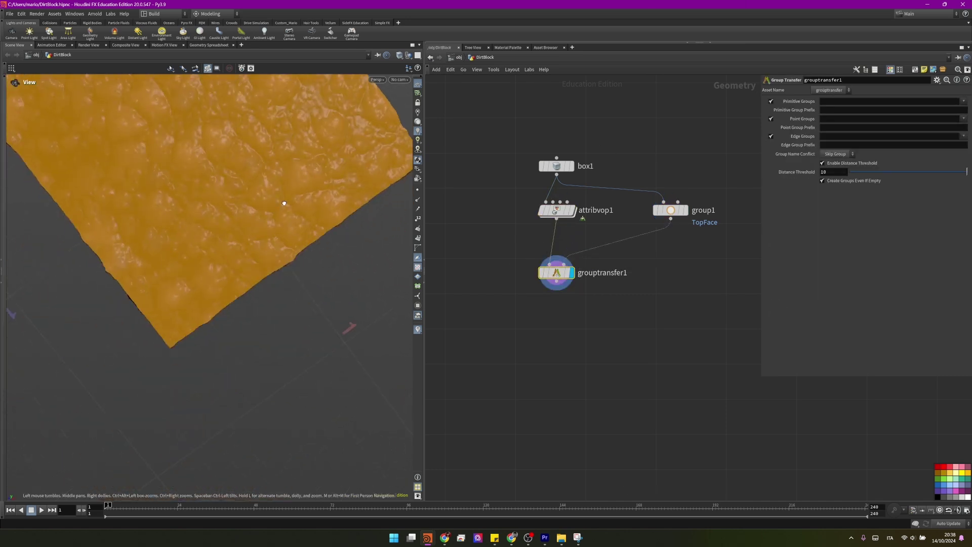
{"action": "left_click_drag", "start_coordinate": [284, 202], "coordinate": [299, 134]}
{"action": "scroll", "coordinate": [649, 244], "scroll_direction": "down", "scroll_amount": 2}
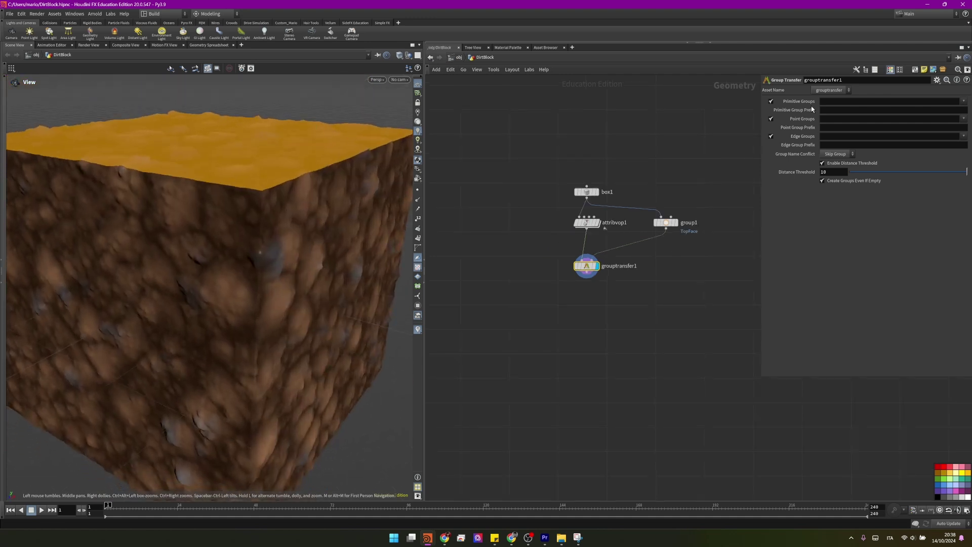
{"action": "scroll", "coordinate": [609, 237], "scroll_direction": "up", "scroll_amount": 3}
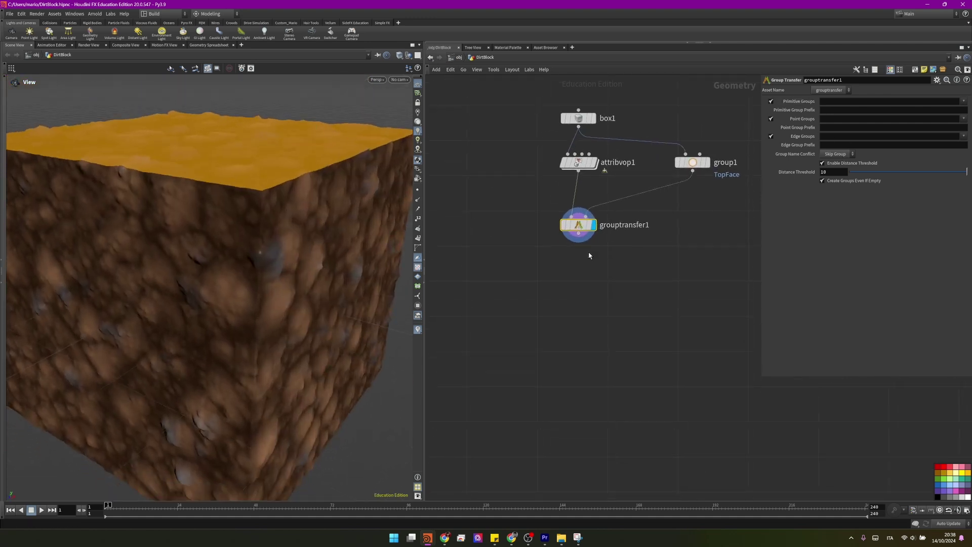
{"action": "left_click_drag", "start_coordinate": [173, 134], "coordinate": [408, 224]}
Step: Add a Blast node that keeps only the top-face group using Delete Non Selected
{"action": "key", "text": "Tab"}
{"action": "type", "text": "blast"}
{"action": "key", "text": "Return"}
{"action": "left_click", "coordinate": [589, 285]}
{"action": "left_click", "coordinate": [588, 281]}
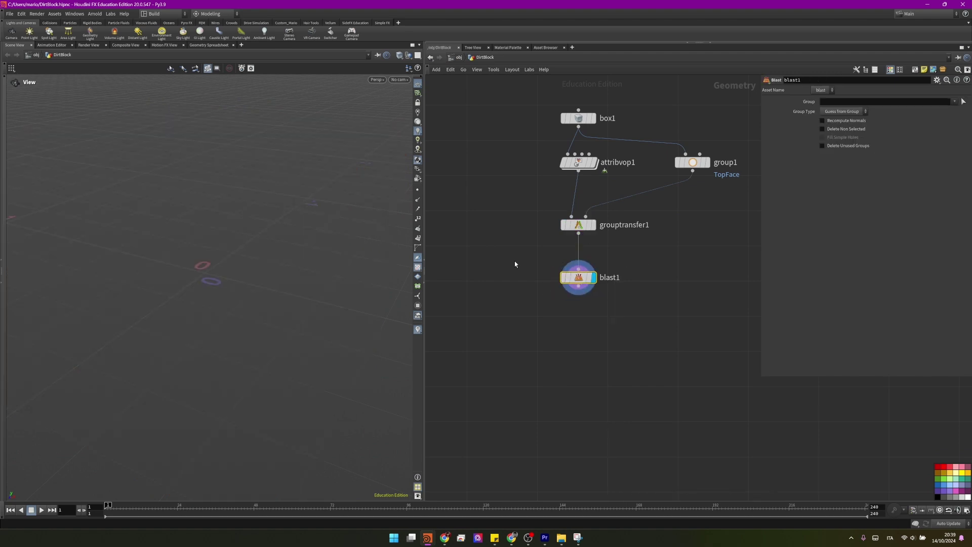
{"action": "left_click", "coordinate": [954, 102]}
{"action": "left_click", "coordinate": [924, 108]}
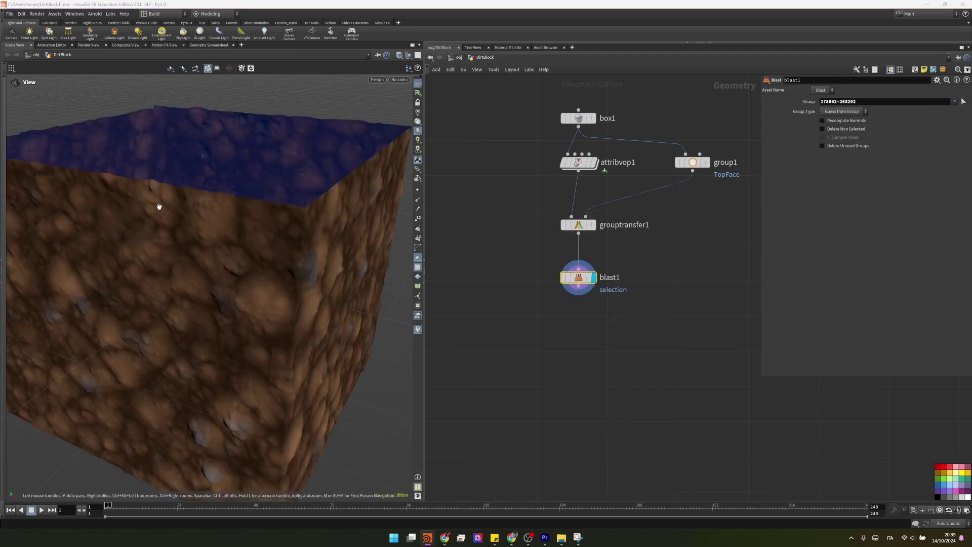
{"action": "left_click", "coordinate": [833, 128]}
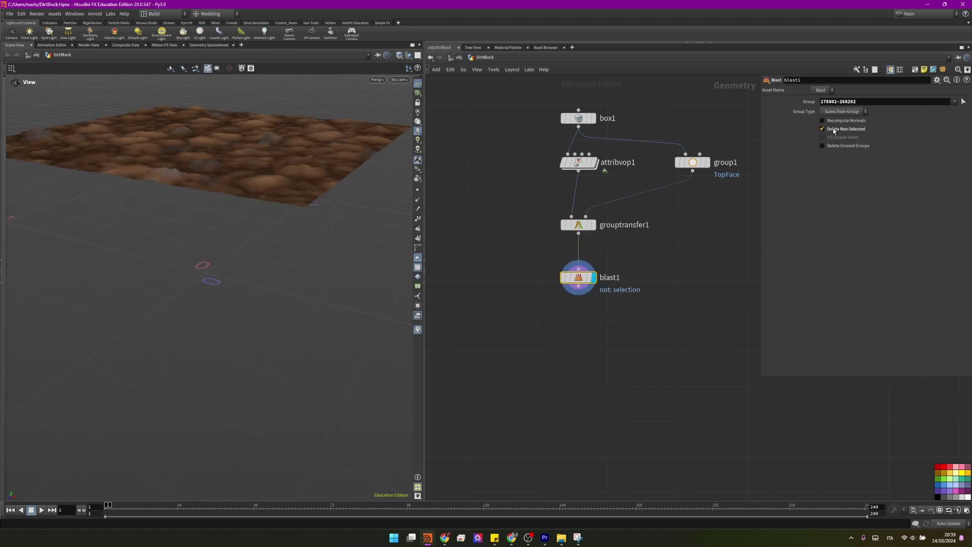
{"action": "scroll", "coordinate": [134, 159], "scroll_direction": "down", "scroll_amount": 3}
{"action": "left_click_drag", "start_coordinate": [168, 161], "coordinate": [202, 203]}
{"action": "scroll", "coordinate": [568, 275], "scroll_direction": "up", "scroll_amount": 2}
Step: Add a Null named OUT_TOP after the Blast
{"action": "key", "text": "Tab"}
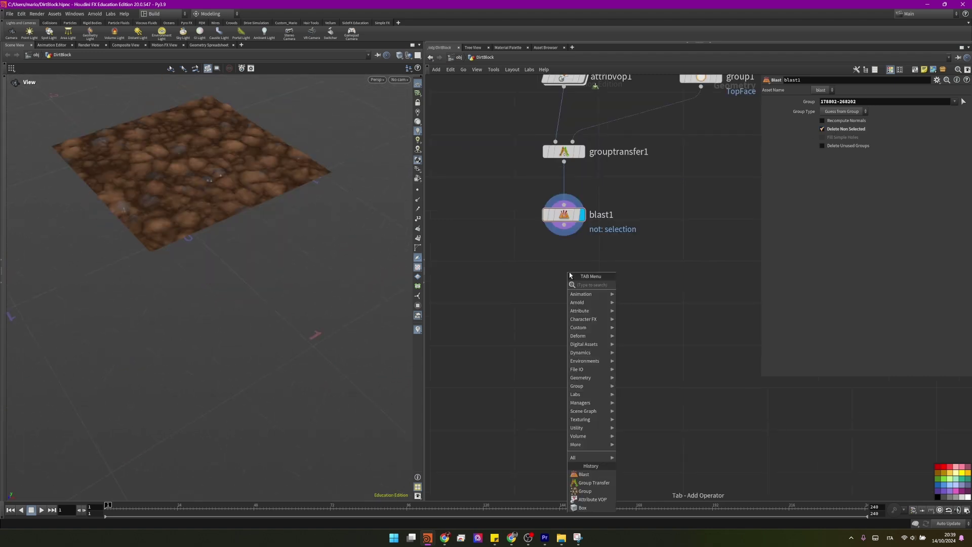
{"action": "type", "text": "nuull"}
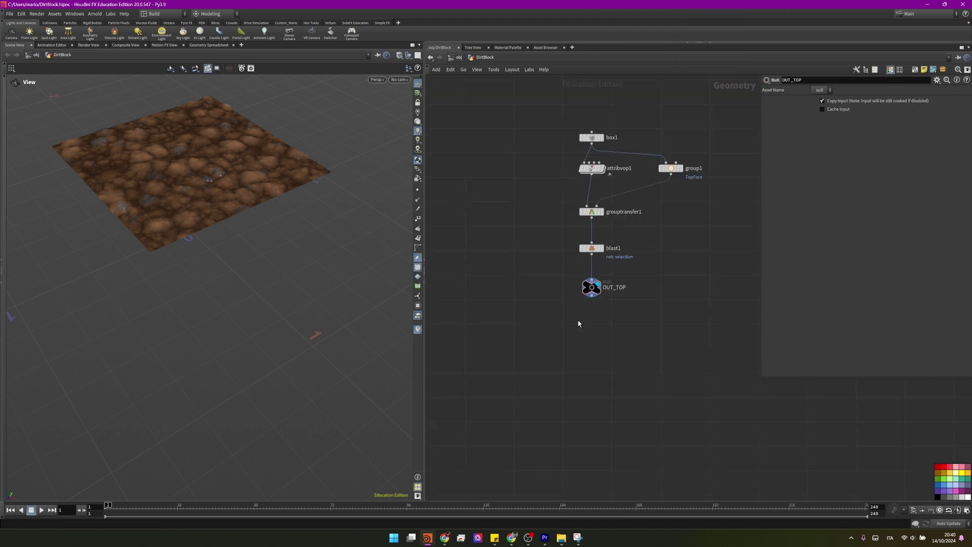
{"action": "key", "text": "Tab"}
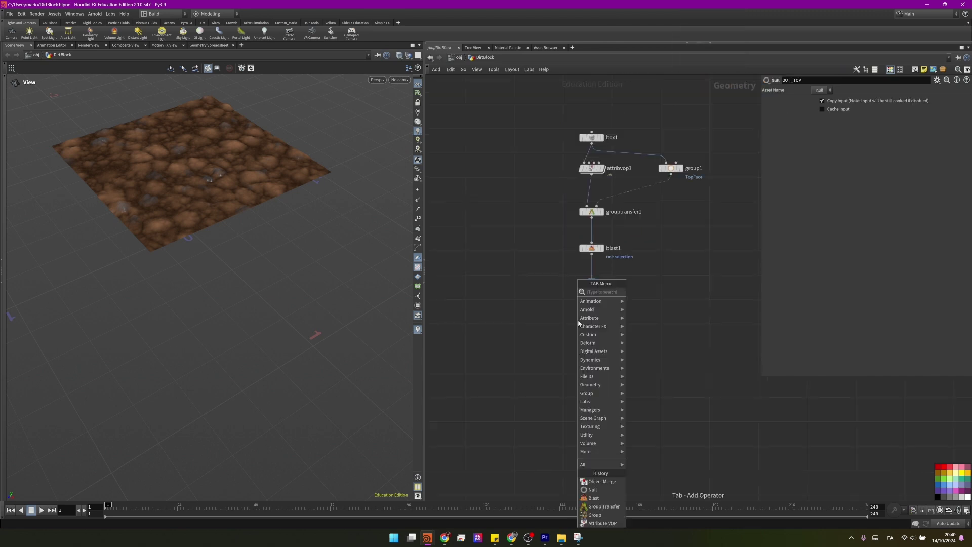
{"action": "key", "text": "Escape"}
Step: Duplicate the null as OUT_BLOCK and wire it from attribvop1's dirt-textured cube
{"action": "left_click_drag", "start_coordinate": [590, 289], "coordinate": [501, 256], "text": "alt"}
{"action": "double_click", "coordinate": [532, 255]}
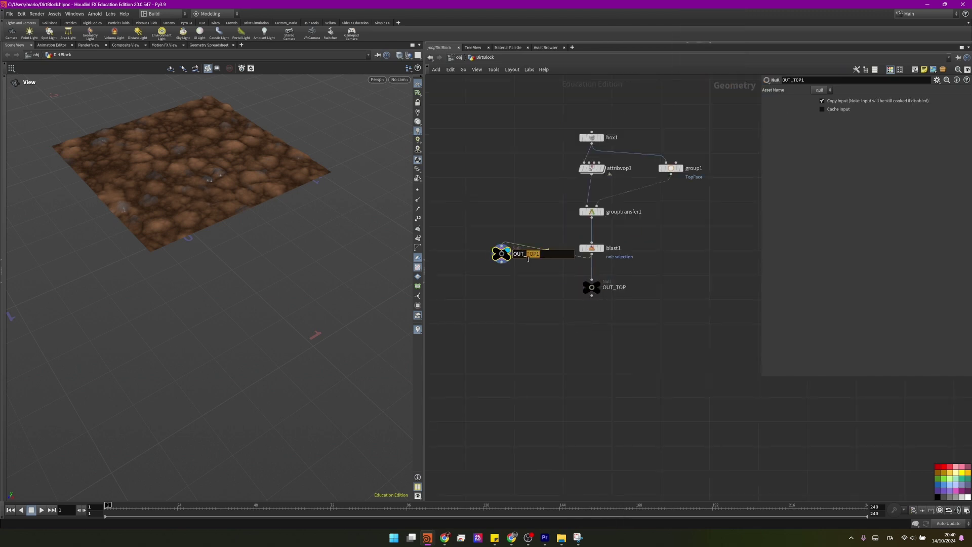
{"action": "type", "text": "BLOCK"}
{"action": "key", "text": "Return"}
{"action": "scroll", "coordinate": [528, 259], "scroll_direction": "up", "scroll_amount": 2}
{"action": "left_click_drag", "start_coordinate": [620, 137], "coordinate": [498, 305]}
{"action": "left_click_drag", "start_coordinate": [551, 223], "coordinate": [505, 142], "text": "alt"}
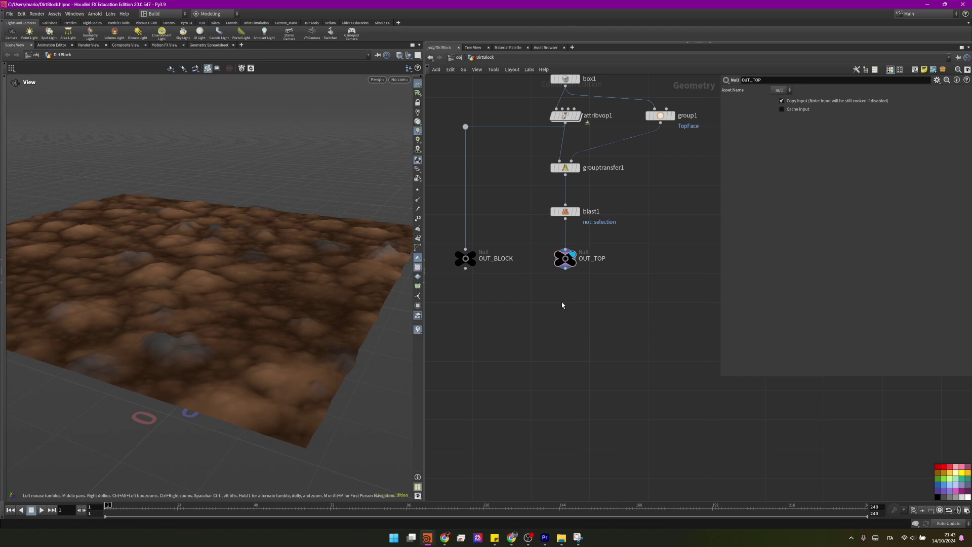
Step: Add a Hair Generate node after OUT_TOP, display it, and raise the hair density to 3000
{"action": "key", "text": "Tab"}
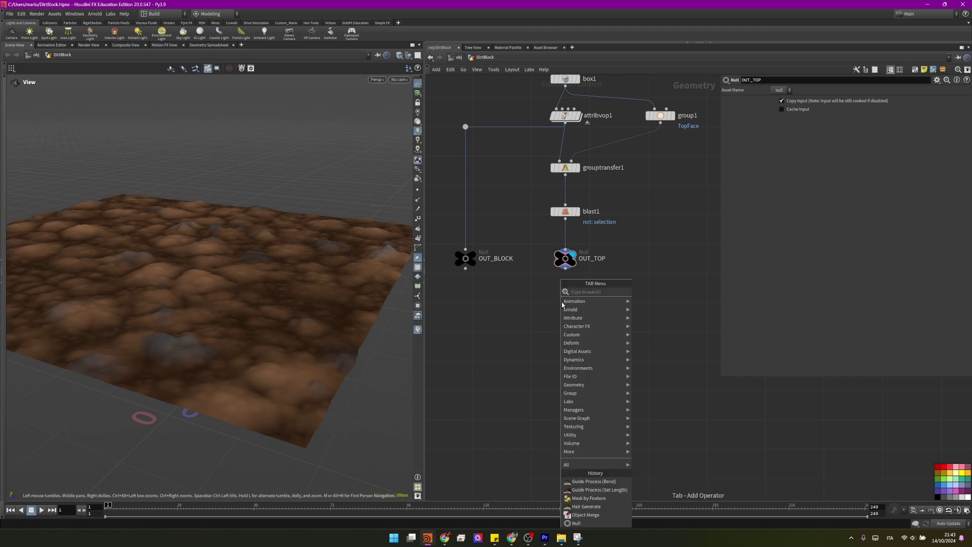
{"action": "type", "text": "hair"}
{"action": "key", "text": "Return"}
{"action": "left_click", "coordinate": [561, 302]}
{"action": "scroll", "coordinate": [557, 307], "scroll_direction": "up", "scroll_amount": 2}
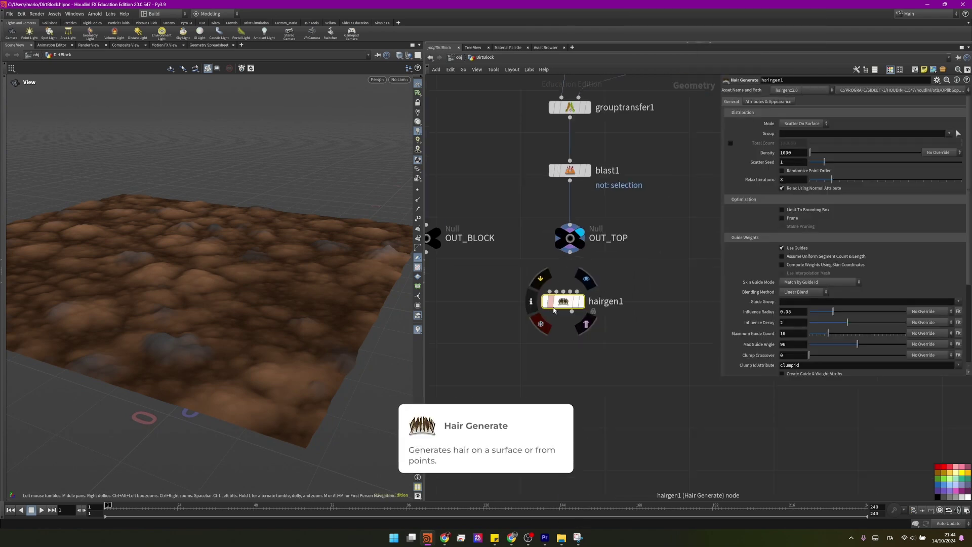
{"action": "left_click_drag", "start_coordinate": [563, 302], "coordinate": [570, 317]}
{"action": "left_click", "coordinate": [785, 152]}
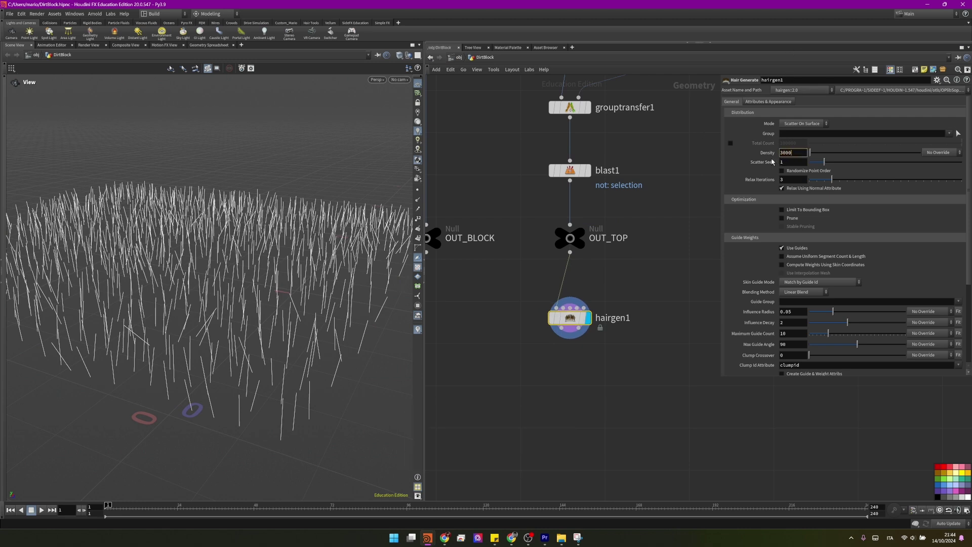
{"action": "key", "text": "Return"}
{"action": "scroll", "coordinate": [798, 315], "scroll_direction": "down", "scroll_amount": 10}
{"action": "left_click", "coordinate": [811, 281]}
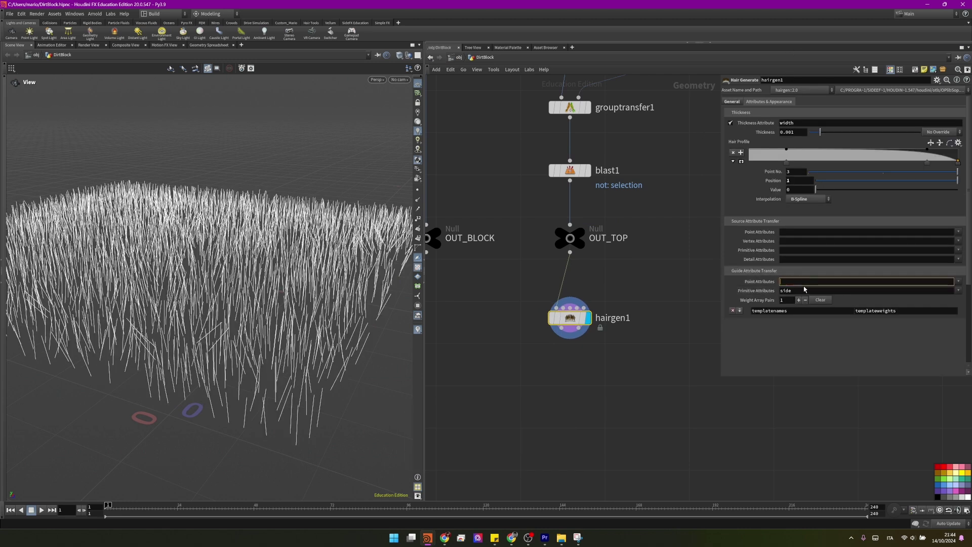
{"action": "scroll", "coordinate": [802, 284], "scroll_direction": "up", "scroll_amount": 10}
{"action": "scroll", "coordinate": [667, 279], "scroll_direction": "down", "scroll_amount": 2}
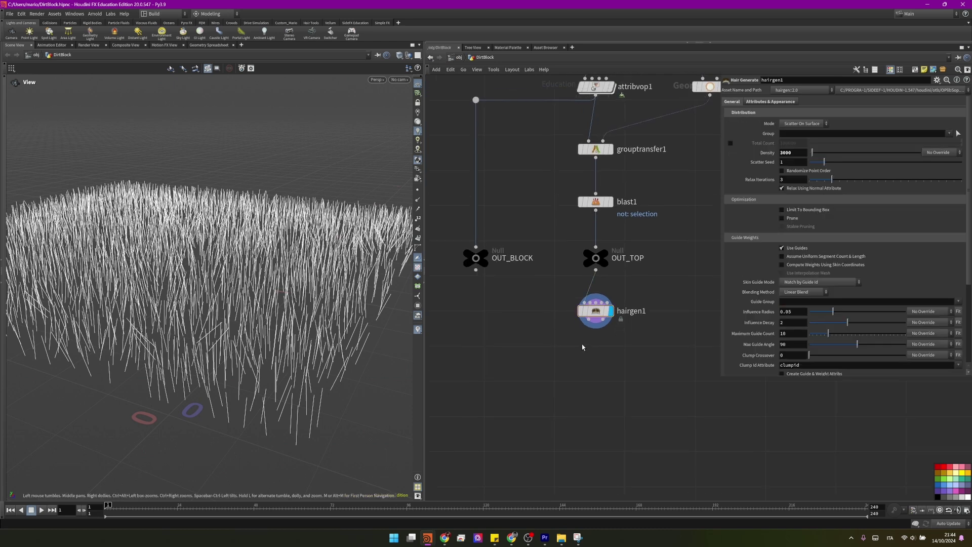
Step: Add Set Length and Bend guide processes below hairgen1, with a minimum length of 0.06
{"action": "key", "text": "Tab"}
{"action": "type", "text": "guide"}
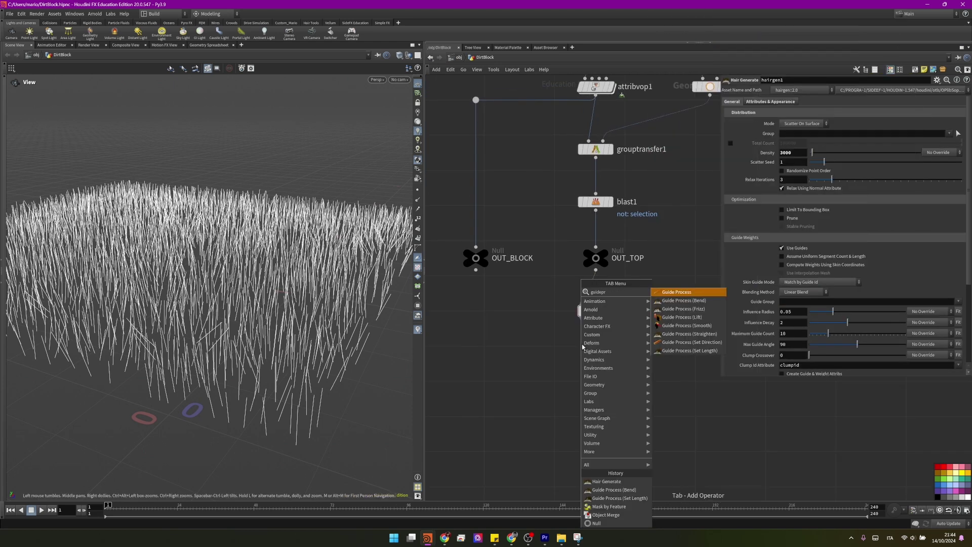
{"action": "left_click", "coordinate": [689, 351]}
{"action": "left_click", "coordinate": [595, 351]}
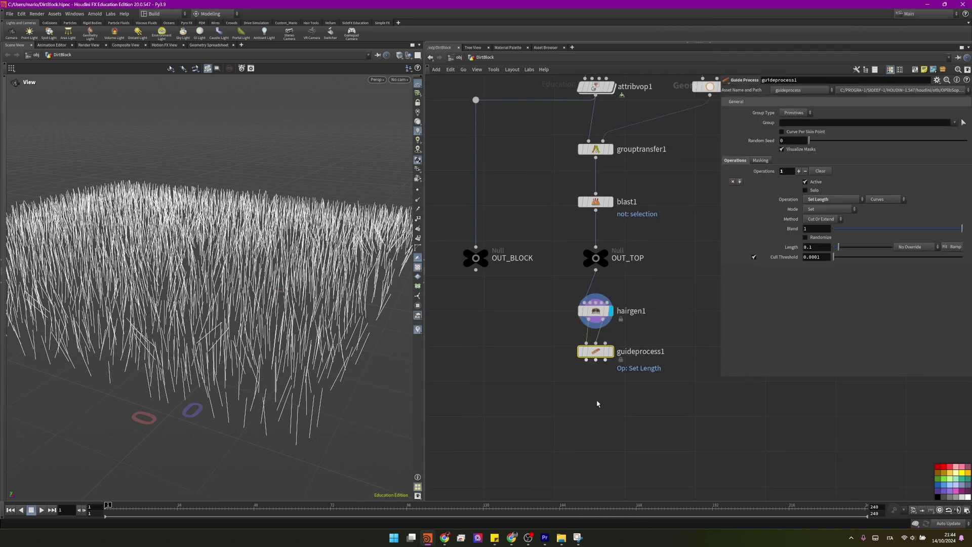
{"action": "key", "text": "Tab"}
{"action": "left_click", "coordinate": [594, 399]}
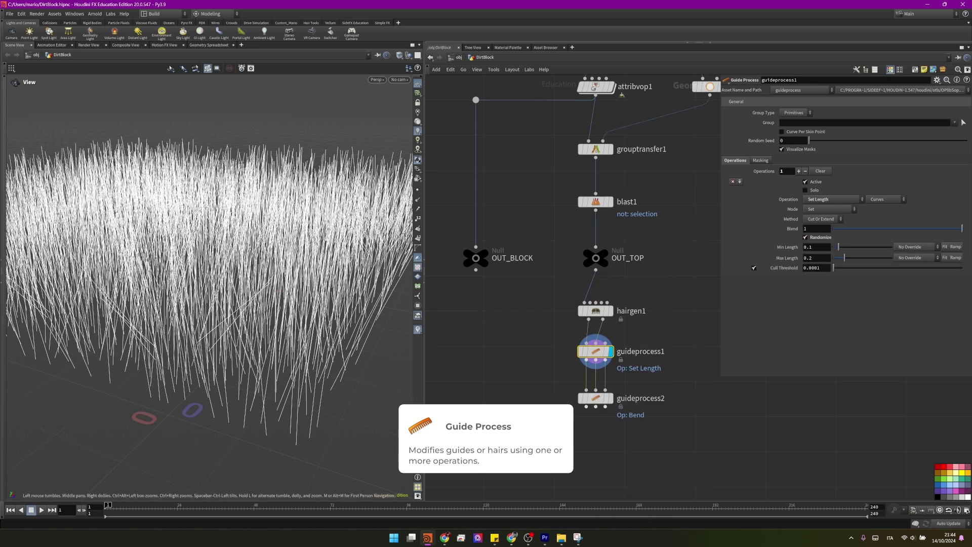
{"action": "type", "text": "0.06"}
{"action": "key", "text": "Return"}
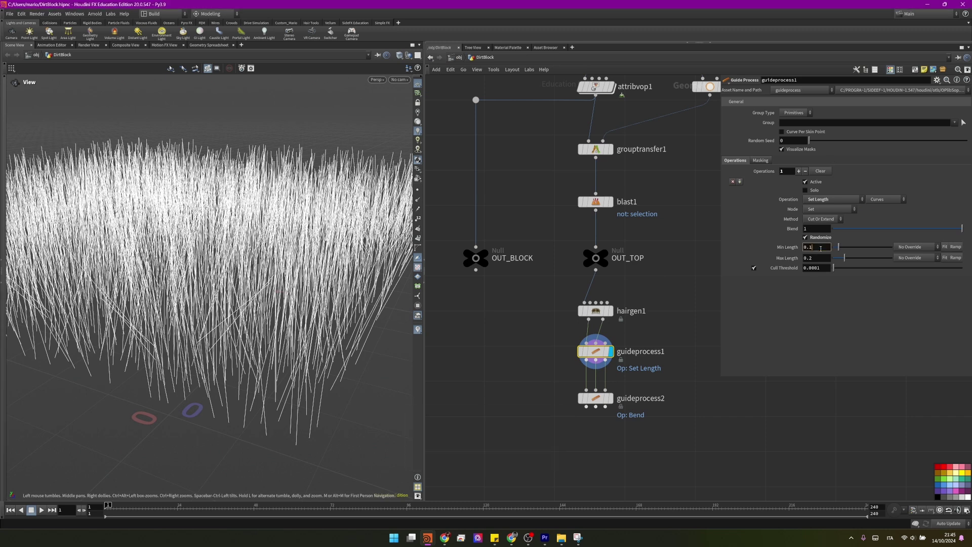
Step: Give the Bend guide process angle 19 and random angle 17.6, then inspect the grass
{"action": "left_click", "coordinate": [611, 398]}
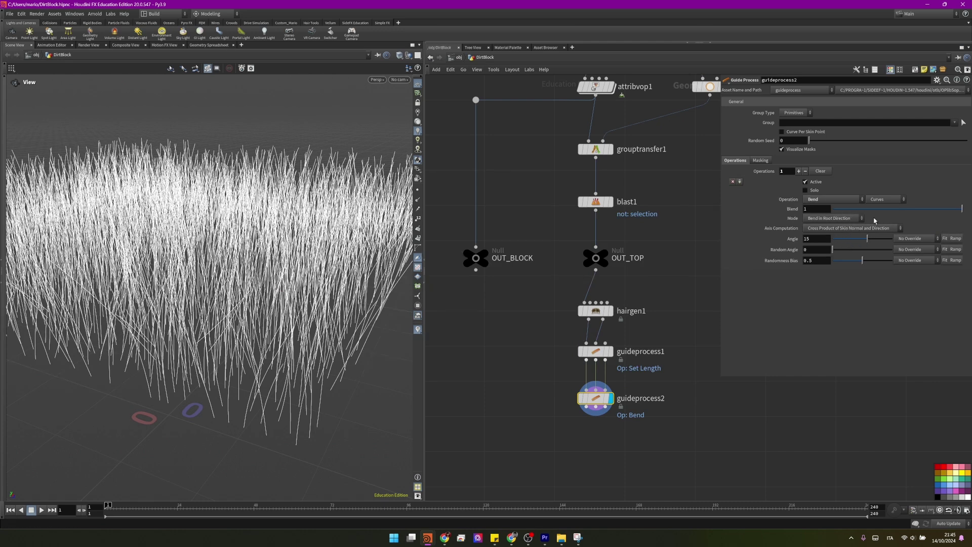
{"action": "left_click", "coordinate": [811, 239]}
{"action": "type", "text": "19"}
{"action": "key", "text": "Return"}
{"action": "left_click_drag", "start_coordinate": [832, 249], "coordinate": [845, 266]}
{"action": "scroll", "coordinate": [582, 253], "scroll_direction": "down", "scroll_amount": 3}
{"action": "left_click_drag", "start_coordinate": [213, 228], "coordinate": [212, 329]}
{"action": "left_click_drag", "start_coordinate": [256, 392], "coordinate": [228, 384]}
Step: Add a Resample node under the bend process, with maximum segment length off and curveu output
{"action": "scroll", "coordinate": [518, 361], "scroll_direction": "down", "scroll_amount": 2}
{"action": "scroll", "coordinate": [566, 353], "scroll_direction": "up", "scroll_amount": 3}
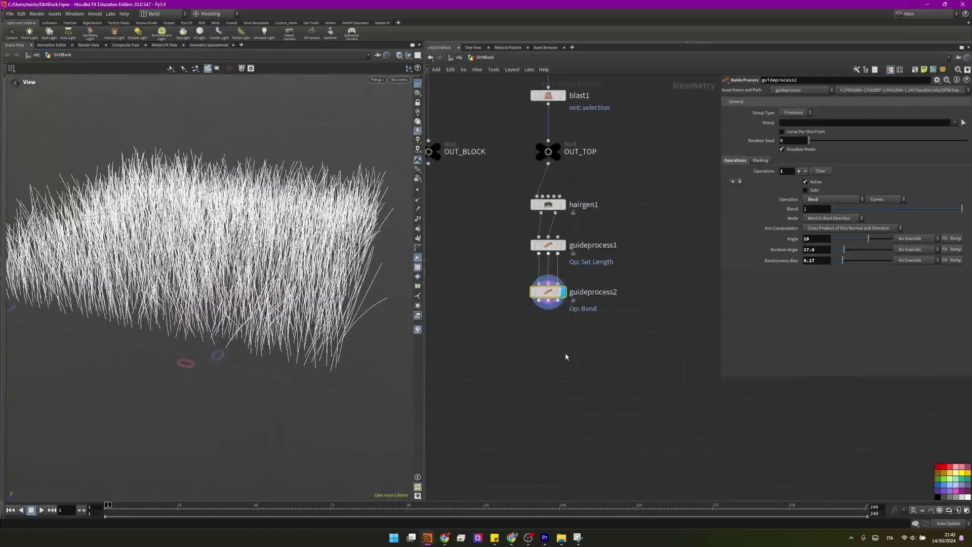
{"action": "key", "text": "Tab"}
{"action": "type", "text": "resa"}
{"action": "key", "text": "Return"}
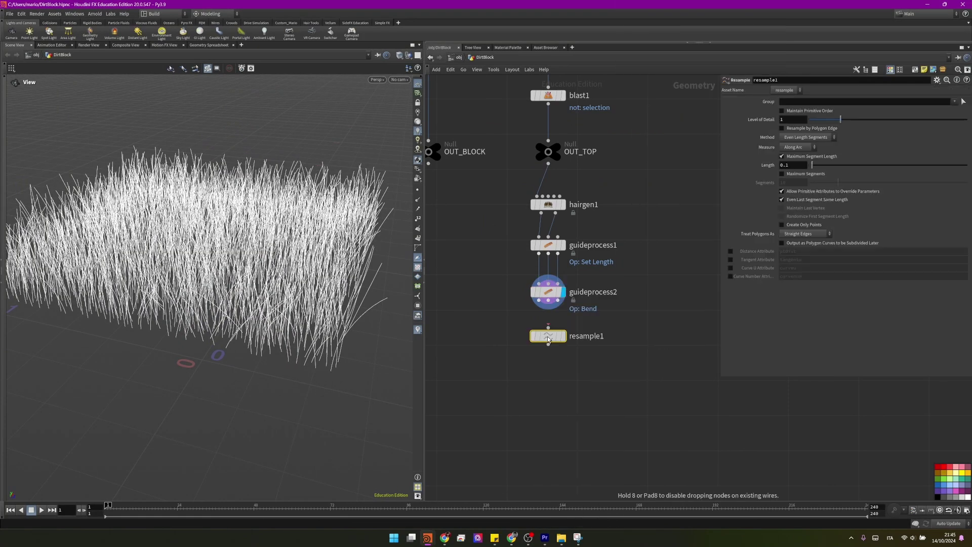
{"action": "left_click_drag", "start_coordinate": [549, 328], "coordinate": [548, 301]}
{"action": "left_click", "coordinate": [563, 336]}
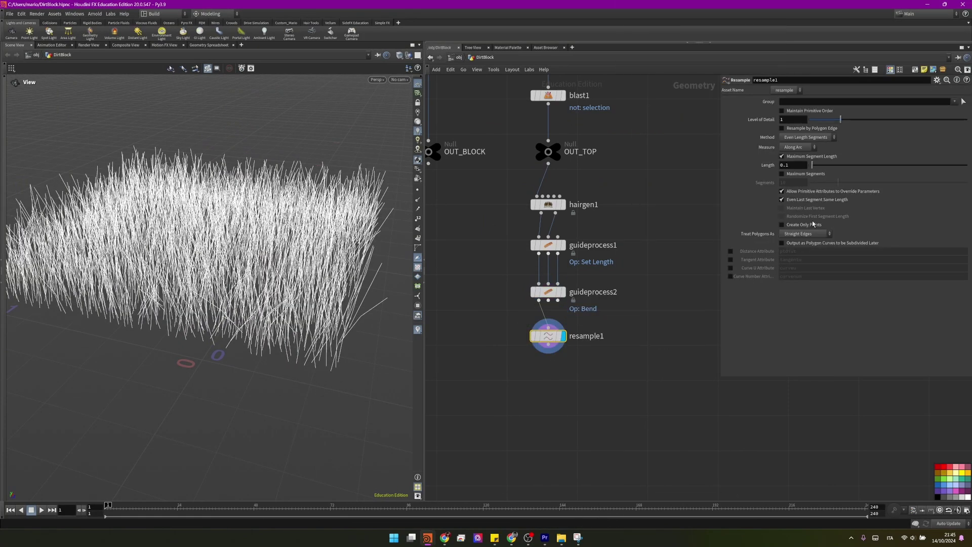
{"action": "left_click", "coordinate": [781, 157]}
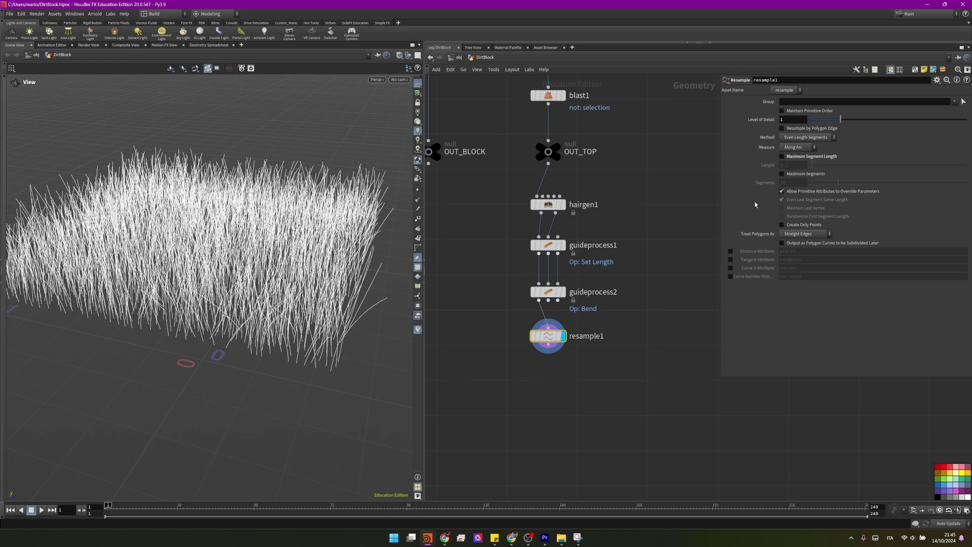
{"action": "left_click", "coordinate": [730, 268]}
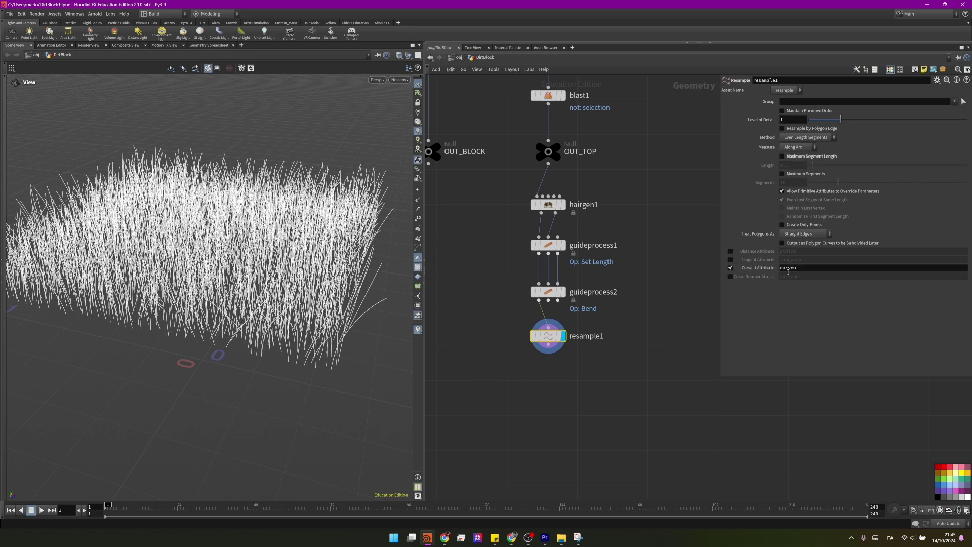
Step: Add a Color node below resample1 using Ramp from Attribute driven by curveu
{"action": "key", "text": "Tab"}
{"action": "type", "text": "color"}
{"action": "key", "text": "Return"}
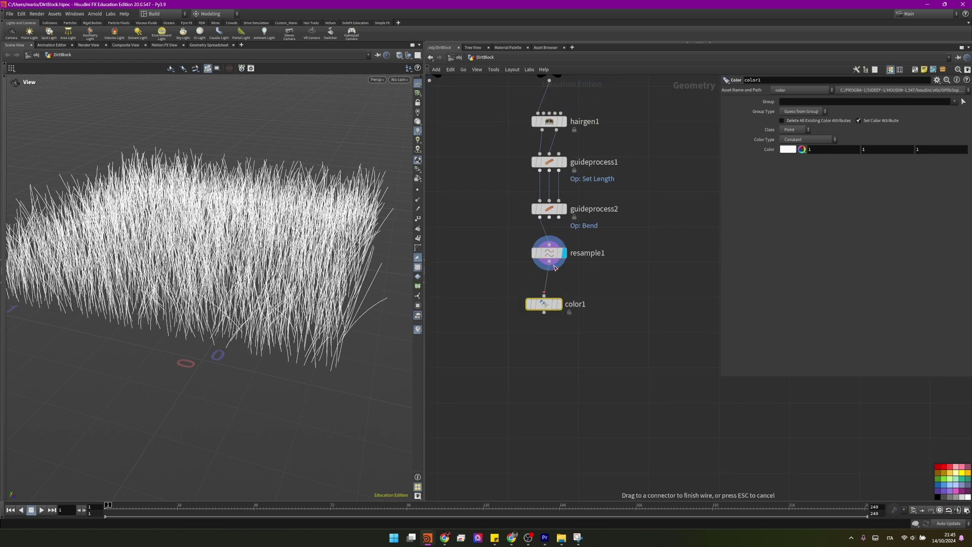
{"action": "left_click", "coordinate": [559, 303]}
{"action": "left_click", "coordinate": [807, 139]}
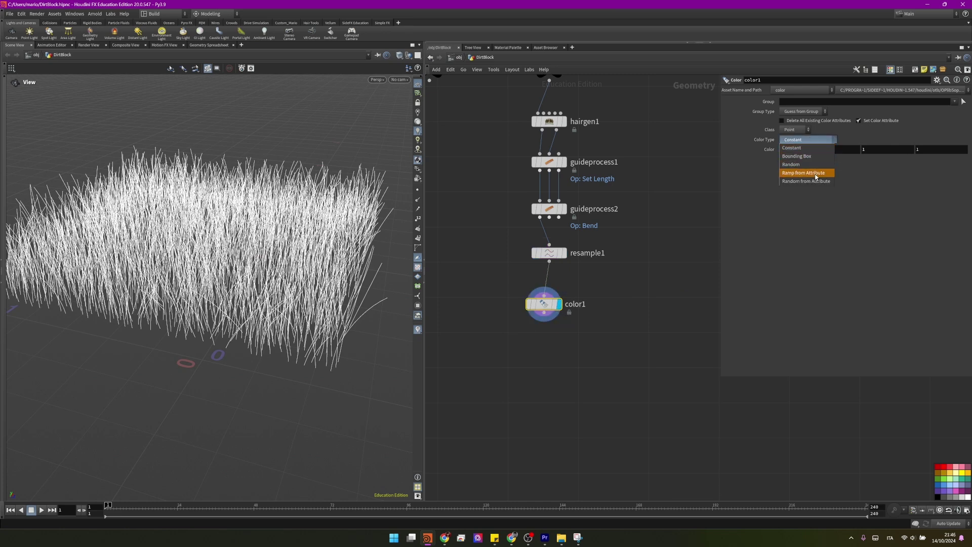
{"action": "left_click", "coordinate": [815, 179]}
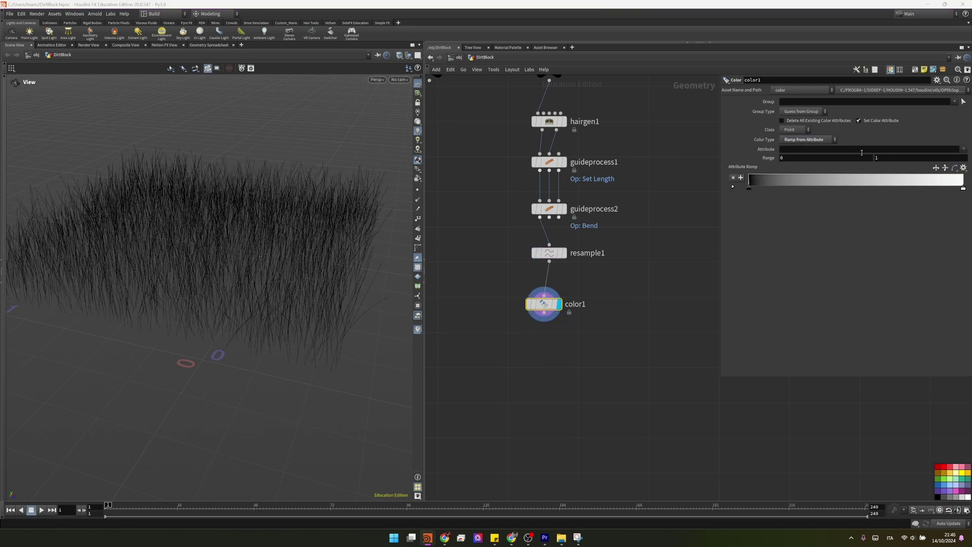
{"action": "left_click", "coordinate": [963, 149]}
{"action": "left_click", "coordinate": [955, 176]}
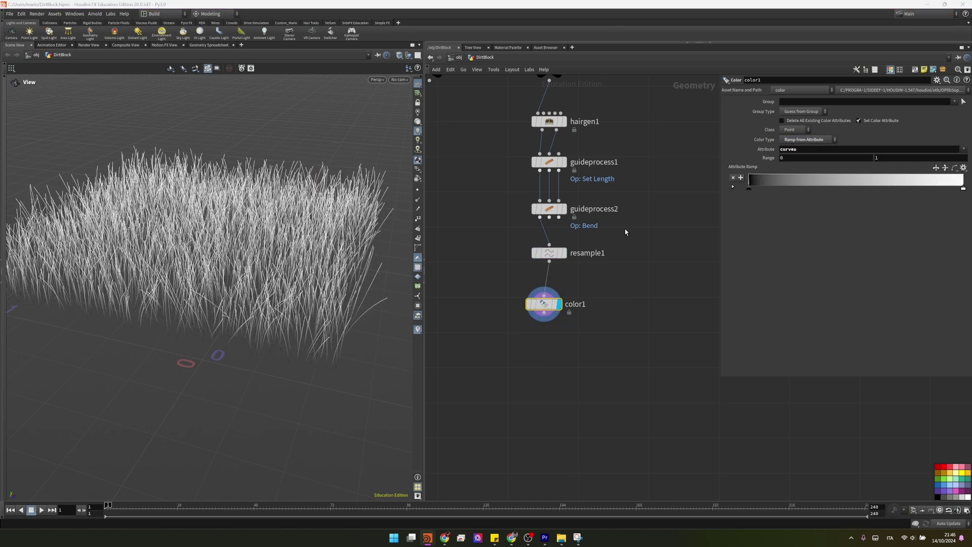
{"action": "scroll", "coordinate": [304, 334], "scroll_direction": "up", "scroll_amount": 5}
{"action": "left_click_drag", "start_coordinate": [319, 332], "coordinate": [304, 373]}
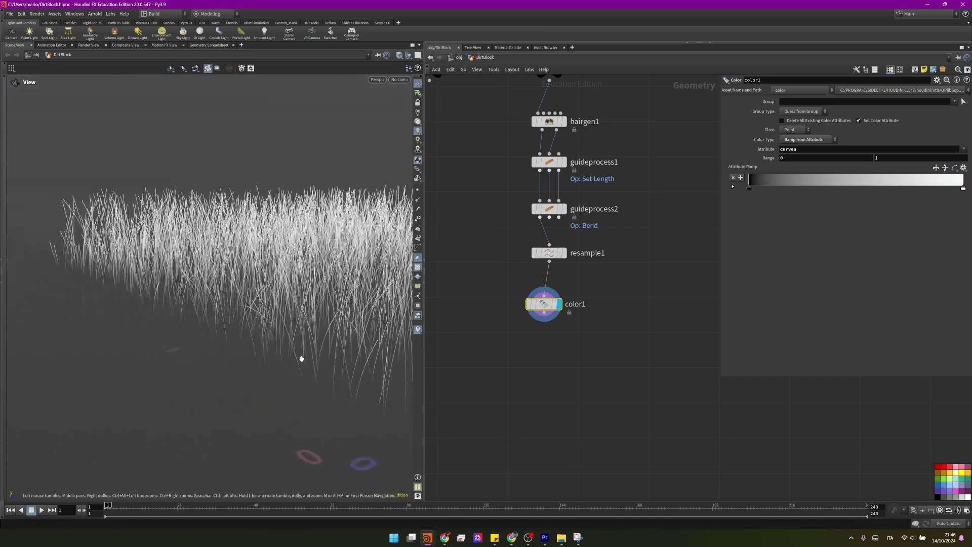
{"action": "left_click_drag", "start_coordinate": [240, 226], "coordinate": [324, 324]}
Step: Try moving the dark ramp key, undo it, and tidy the color node's position
{"action": "mouse_move", "coordinate": [749, 189]}
{"action": "left_mouse_down"}
{"action": "mouse_move", "coordinate": [868, 188]}
{"action": "mouse_move", "coordinate": [757, 191]}
{"action": "left_mouse_up"}
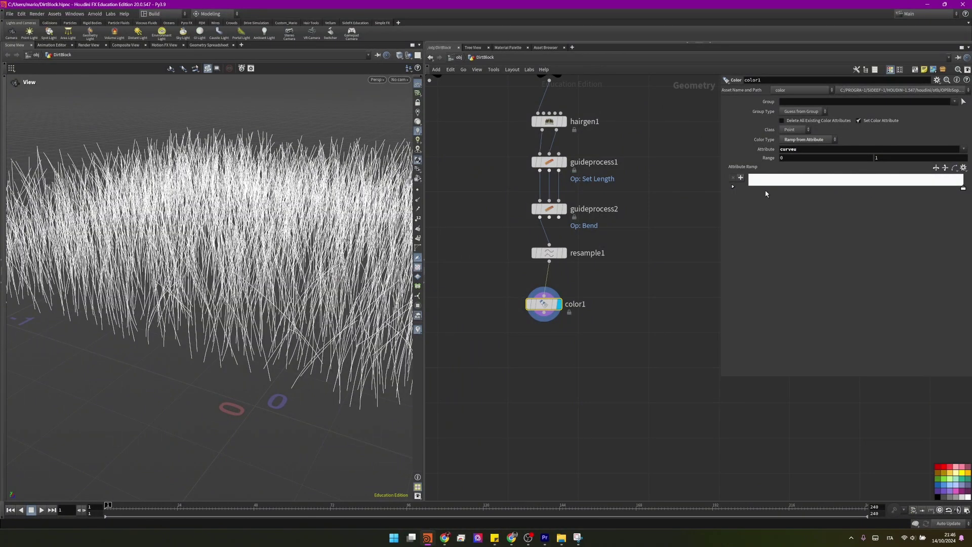
{"action": "key", "text": "ctrl+z"}
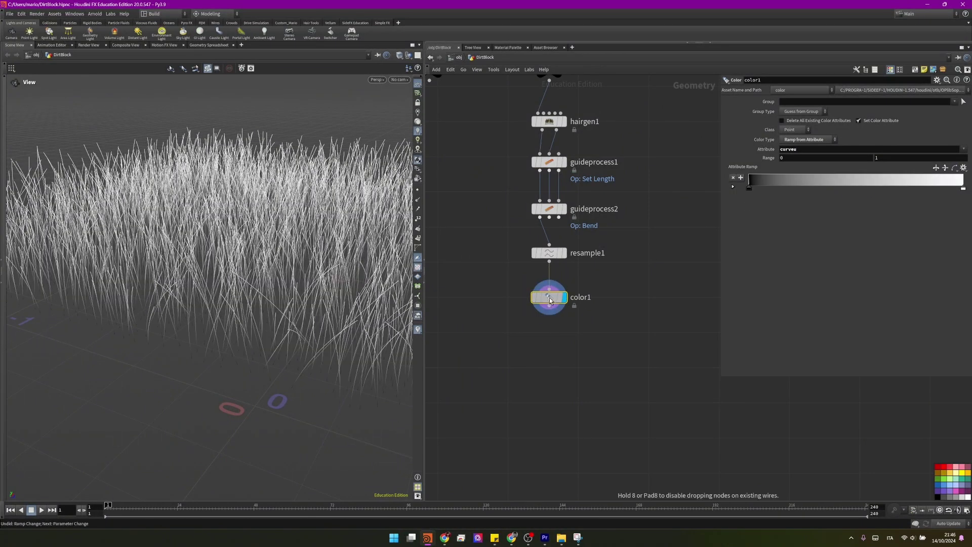
{"action": "left_click_drag", "start_coordinate": [550, 316], "coordinate": [555, 309]}
{"action": "scroll", "coordinate": [530, 310], "scroll_direction": "down", "scroll_amount": 1}
{"action": "key", "text": "Tab"}
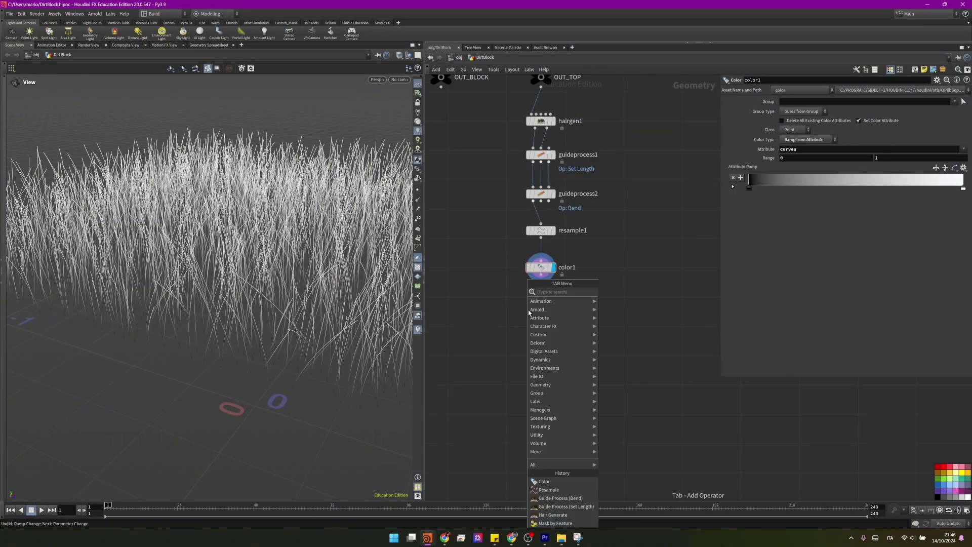
Step: Add a Group Expression node and line it up under color1
{"action": "type", "text": "groupexp"}
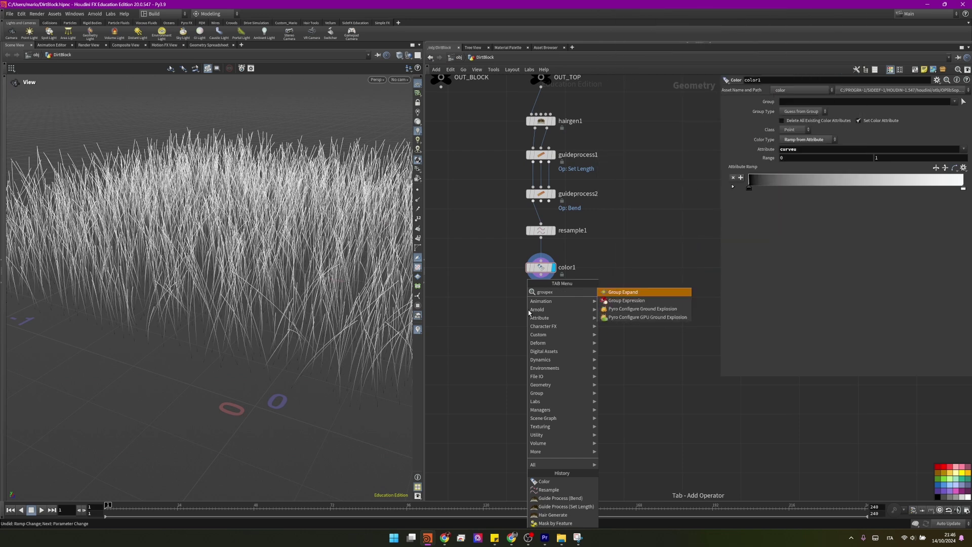
{"action": "key", "text": "Return"}
{"action": "scroll", "coordinate": [528, 312], "scroll_direction": "up", "scroll_amount": 3}
{"action": "left_click", "coordinate": [527, 316]}
{"action": "left_click_drag", "start_coordinate": [543, 320], "coordinate": [567, 317]}
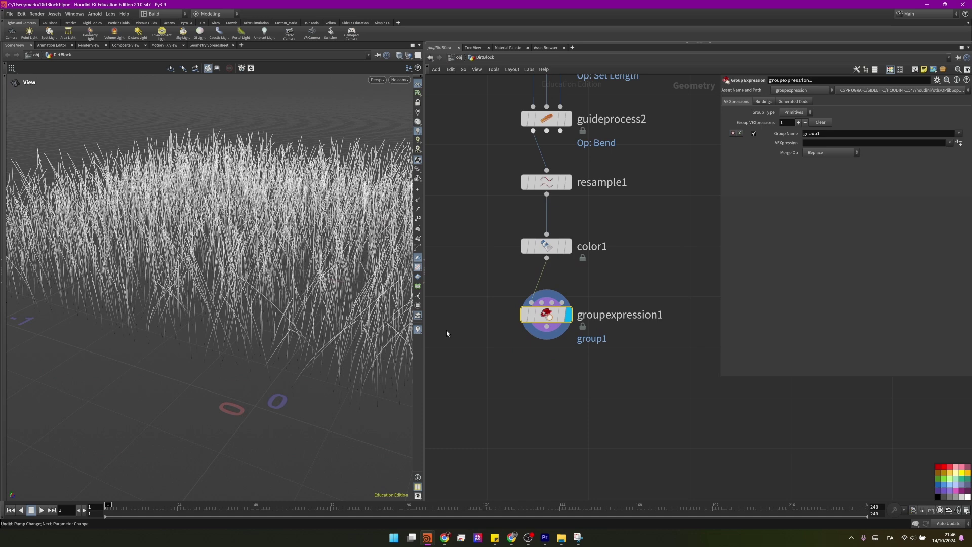
{"action": "left_click", "coordinate": [957, 144]}
{"action": "left_click", "coordinate": [906, 185]}
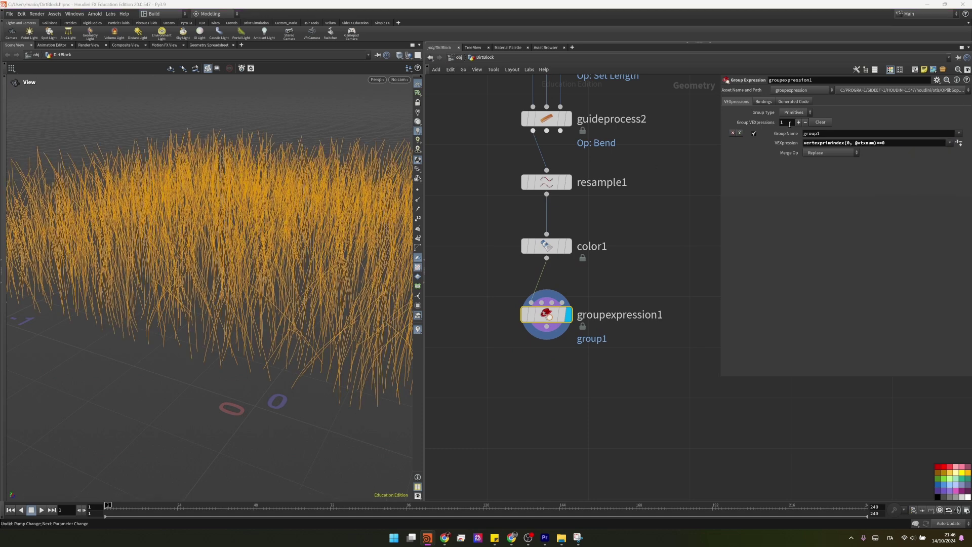
{"action": "left_click", "coordinate": [794, 113]}
{"action": "left_click", "coordinate": [798, 130]}
{"action": "left_click", "coordinate": [801, 132]}
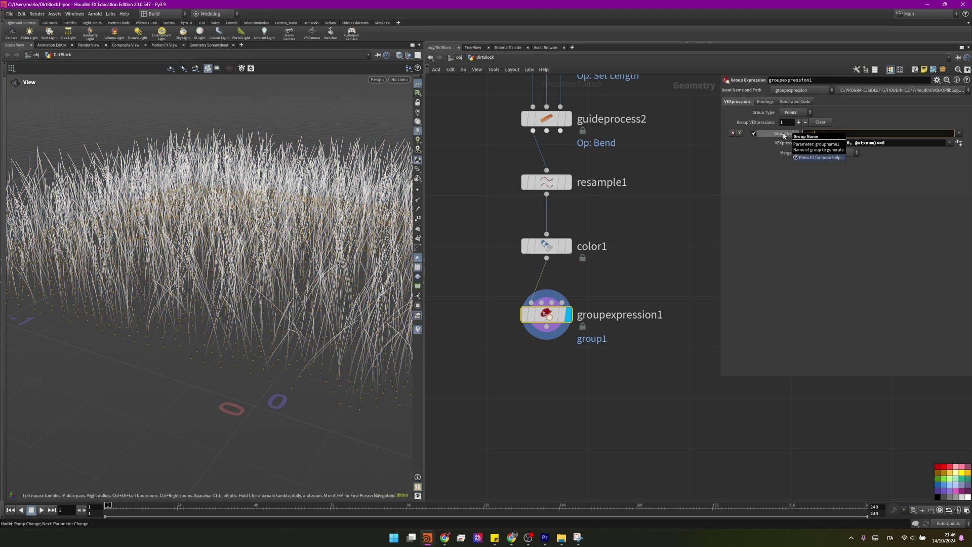
{"action": "key", "text": "Return"}
{"action": "middle_click_drag", "start_coordinate": [560, 377], "coordinate": [561, 273]}
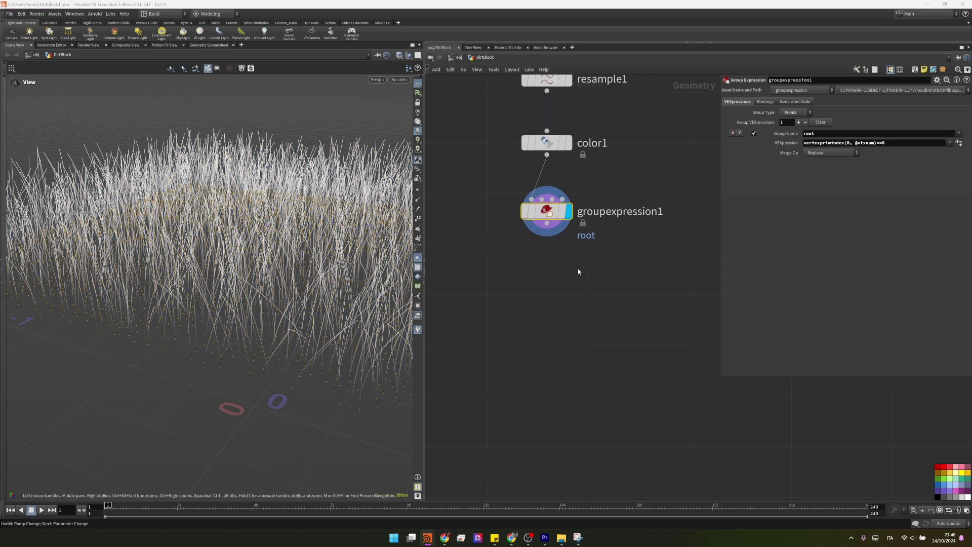
Step: Add connectivity1 under groupexpression1, display it, and briefly visualize its class attribute
{"action": "right_click", "coordinate": [548, 259]}
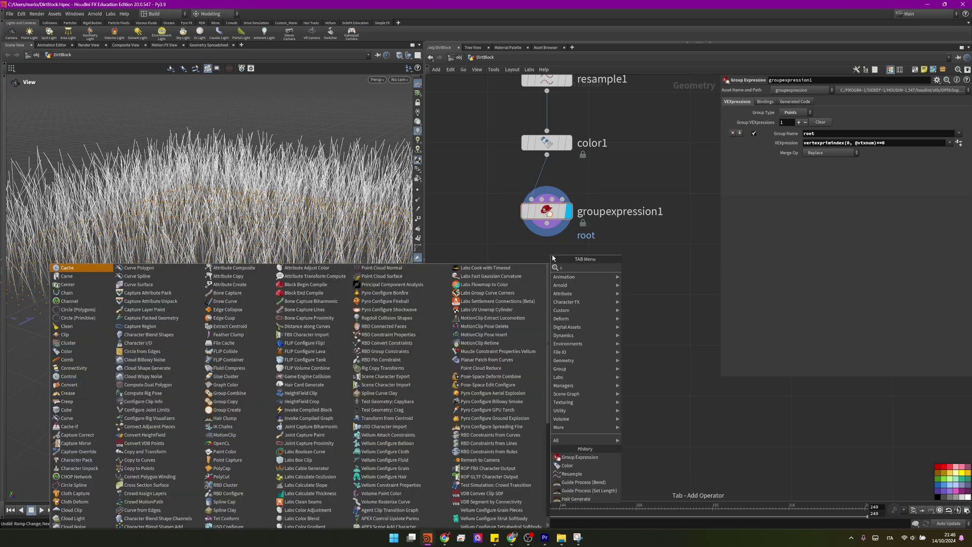
{"action": "left_click", "coordinate": [664, 272]}
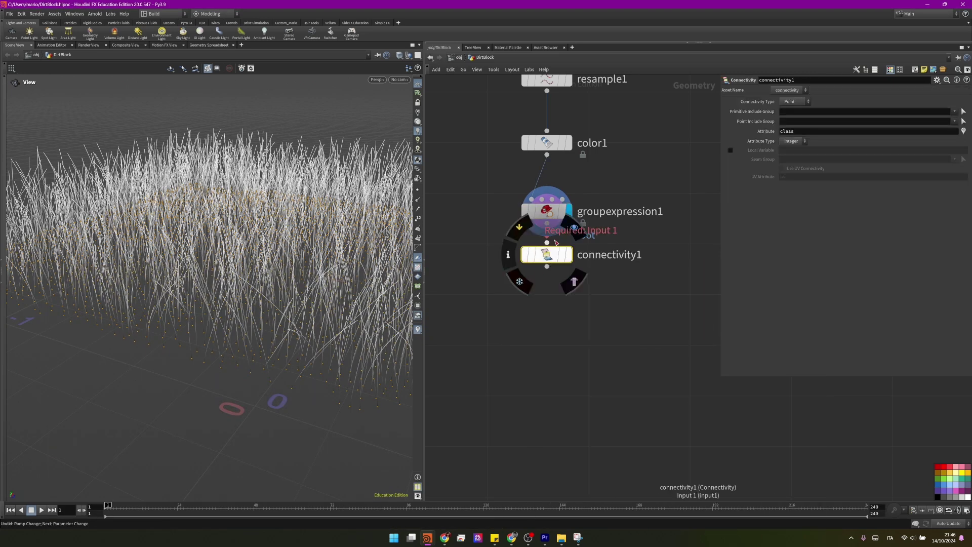
{"action": "left_click", "coordinate": [570, 278]}
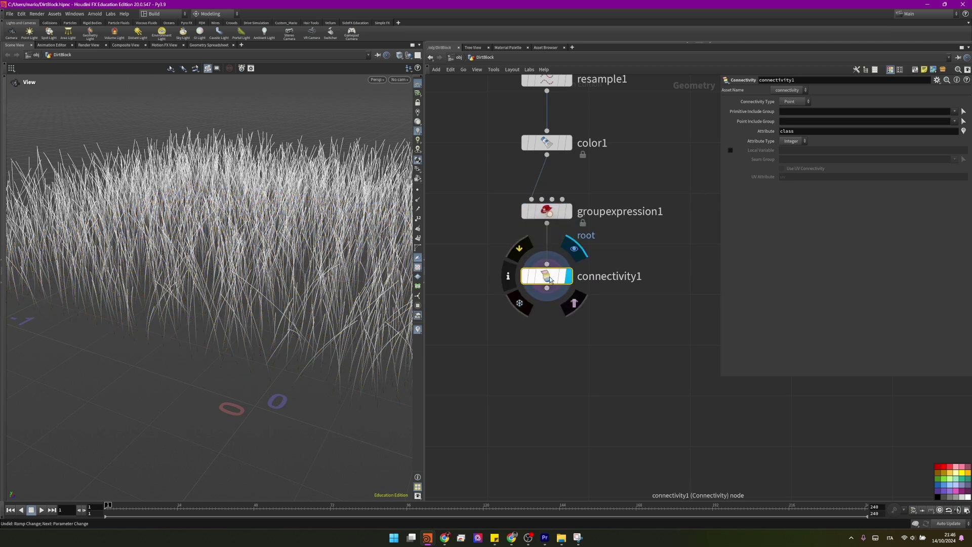
{"action": "left_click", "coordinate": [964, 131]}
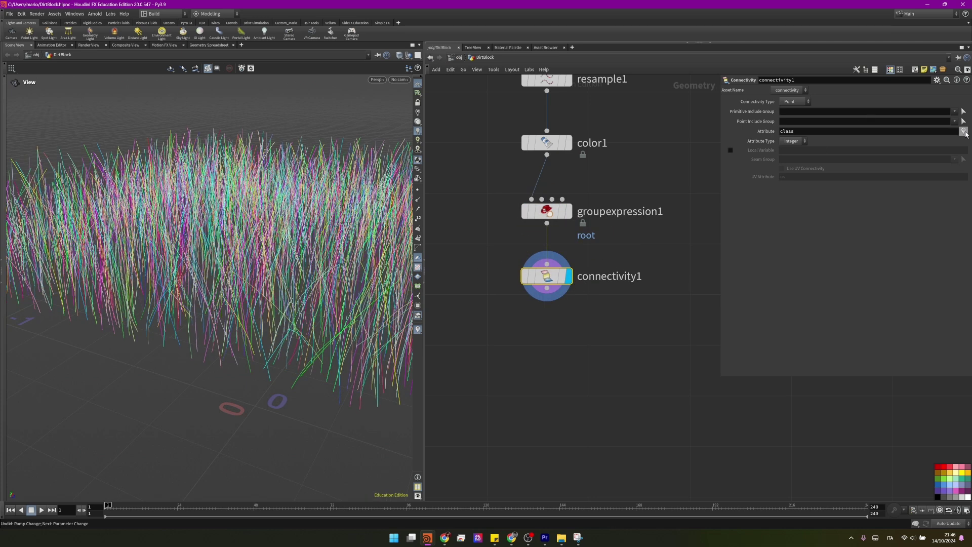
{"action": "left_click", "coordinate": [964, 131]}
{"action": "scroll", "coordinate": [542, 255], "scroll_direction": "down", "scroll_amount": 2}
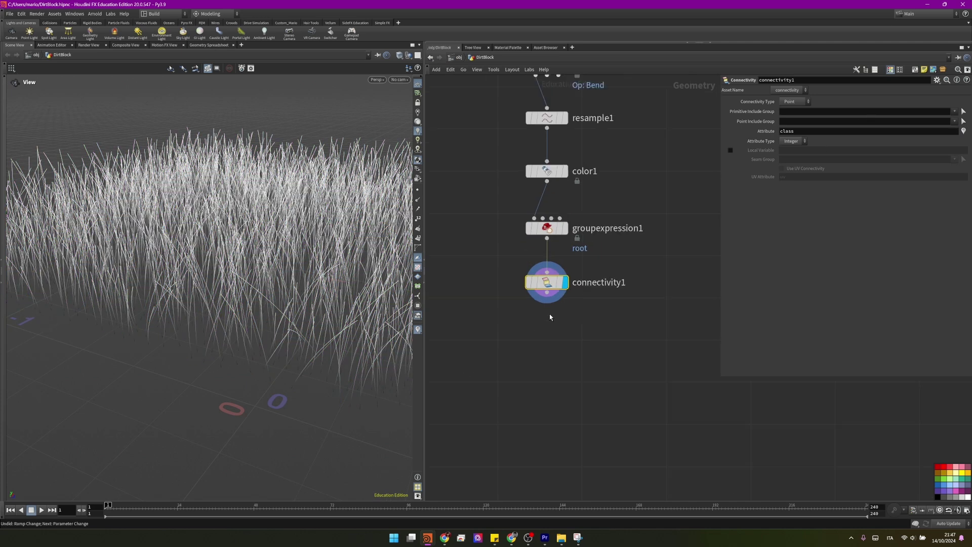
{"action": "scroll", "coordinate": [542, 255], "scroll_direction": "up", "scroll_amount": 2}
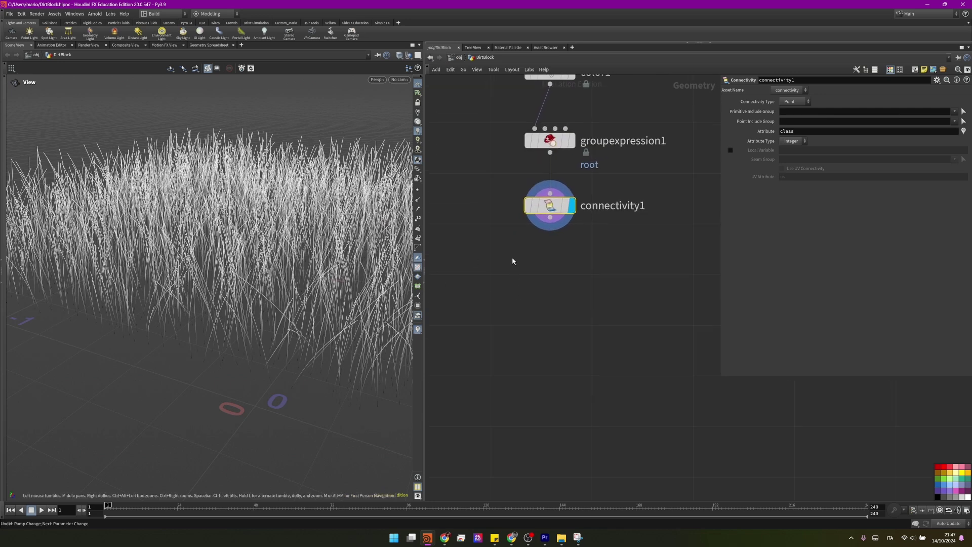
Step: Add a Vellum Configure Hair node (vellumhair1) and set its bend stiffness to 3
{"action": "key", "text": "Tab"}
{"action": "type", "text": "velha"}
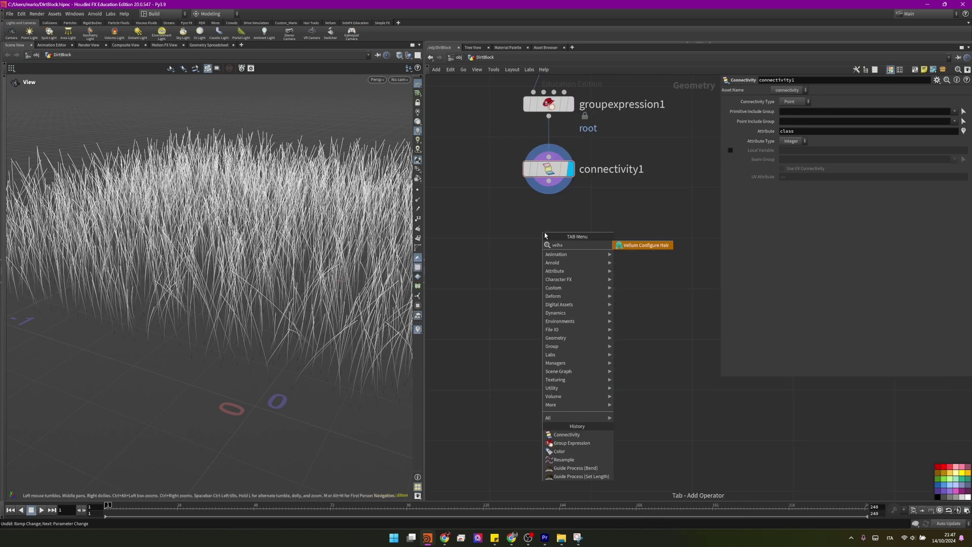
{"action": "key", "text": "Return"}
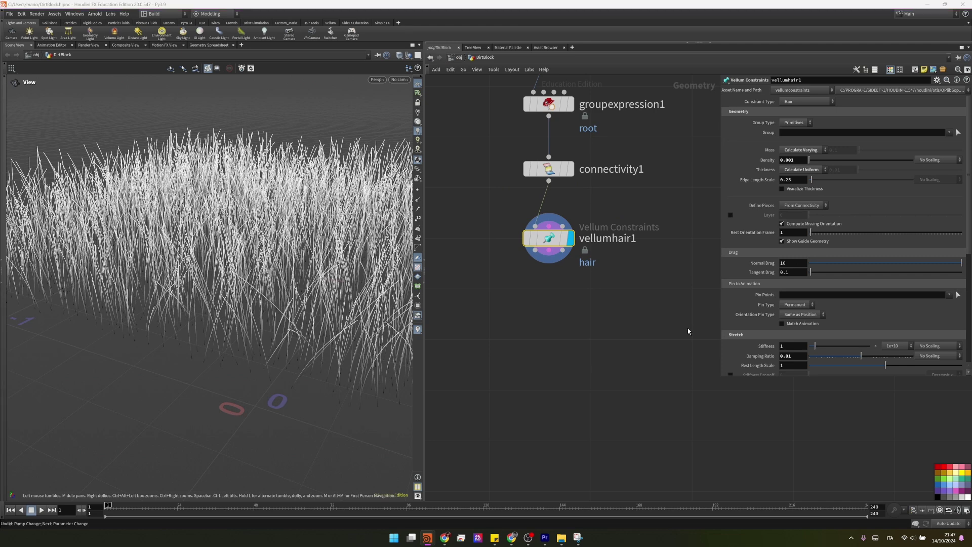
{"action": "scroll", "coordinate": [788, 313], "scroll_direction": "down", "scroll_amount": 5}
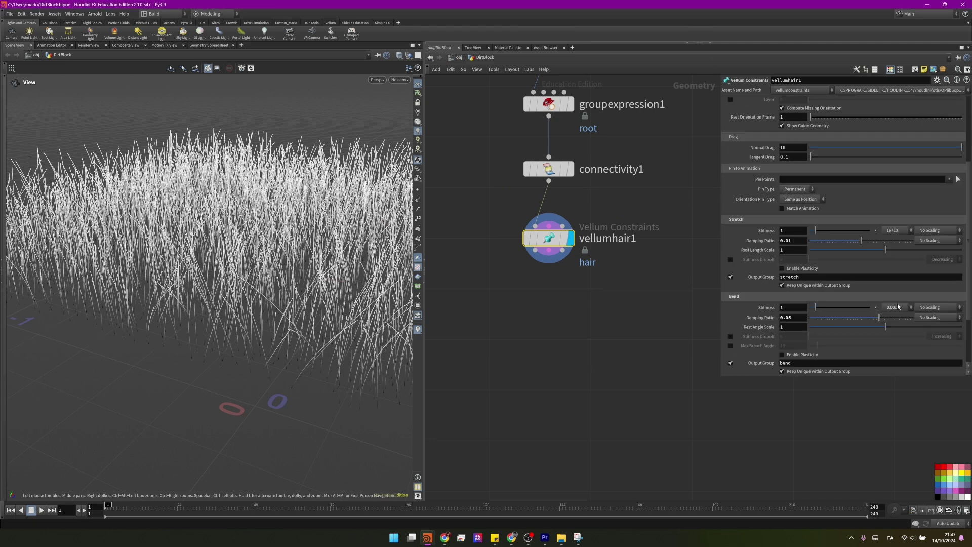
{"action": "left_click", "coordinate": [826, 307]}
Step: Add a Vellum Solver below vellumhair1 and display it
{"action": "key", "text": "Tab"}
{"action": "type", "text": "vellum solver"}
{"action": "key", "text": "Return"}
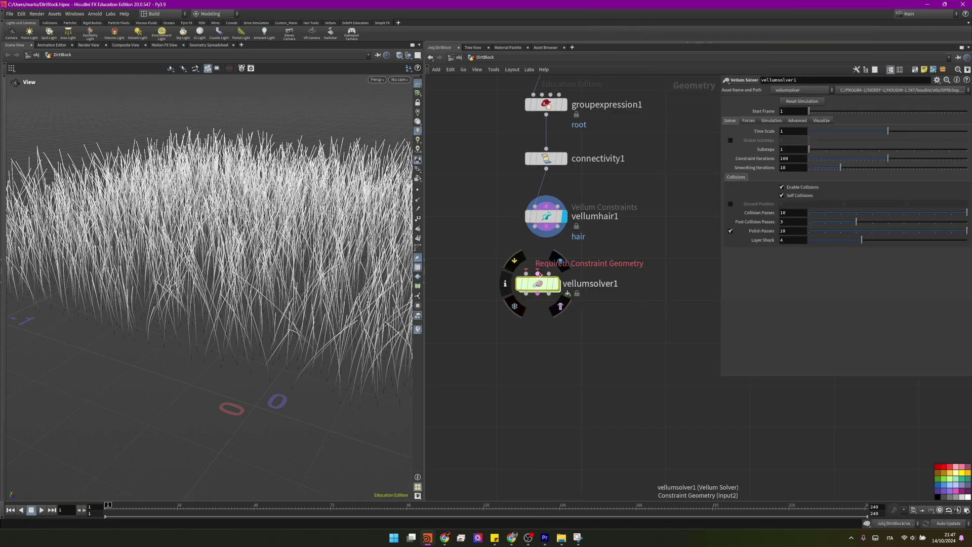
{"action": "left_click", "coordinate": [538, 284]}
{"action": "left_click_drag", "start_coordinate": [538, 283], "coordinate": [546, 280]}
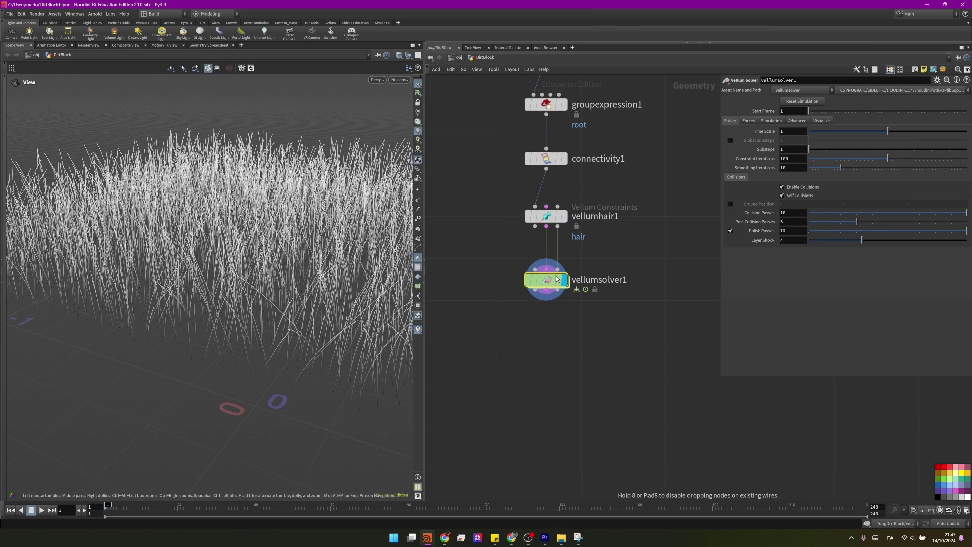
Step: Set the solver's constraint iterations to 150 and smoothing iterations to 15
{"action": "left_click", "coordinate": [752, 122]}
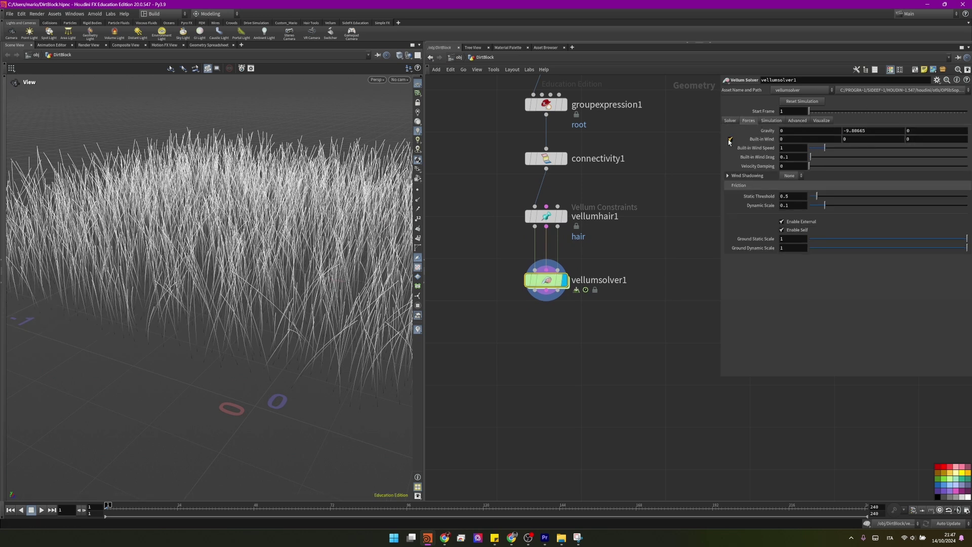
{"action": "left_click", "coordinate": [793, 149]}
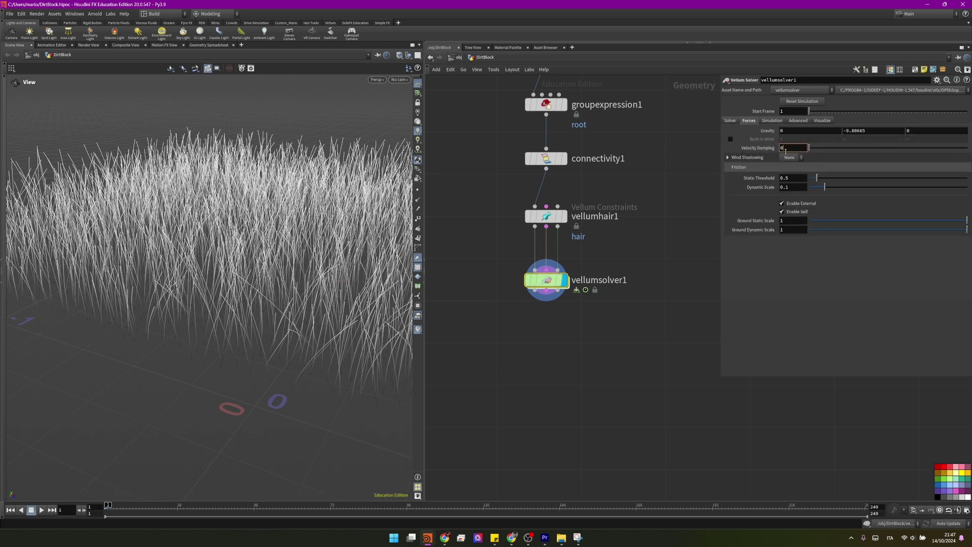
{"action": "left_click", "coordinate": [730, 120]}
{"action": "left_click", "coordinate": [789, 159]}
{"action": "type", "text": "150"}
{"action": "key", "text": "Tab"}
{"action": "type", "text": "15"}
{"action": "key", "text": "Return"}
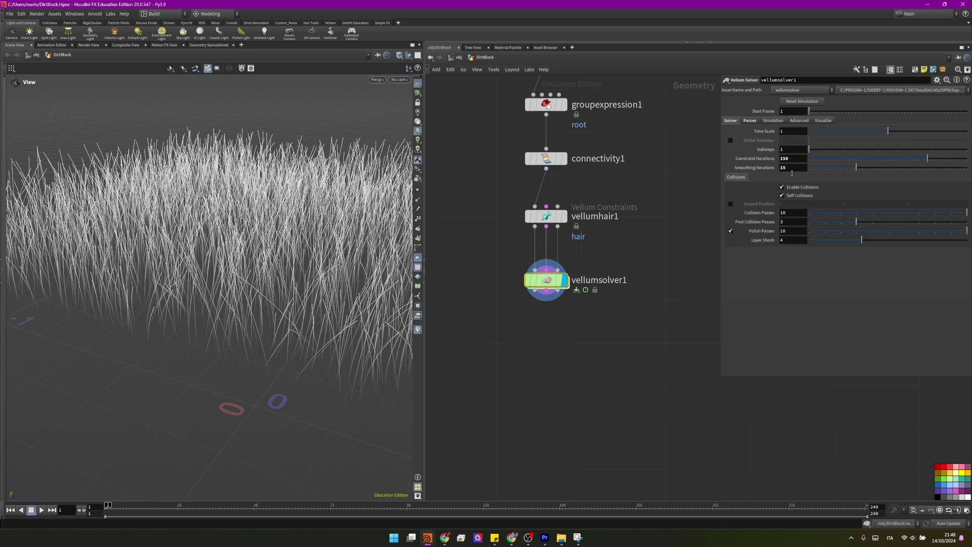
{"action": "scroll", "coordinate": [546, 275], "scroll_direction": "up", "scroll_amount": 1}
Step: Play the grass simulation, check the hair pin groups, then replay and tumble the view
{"action": "left_click", "coordinate": [41, 509]}
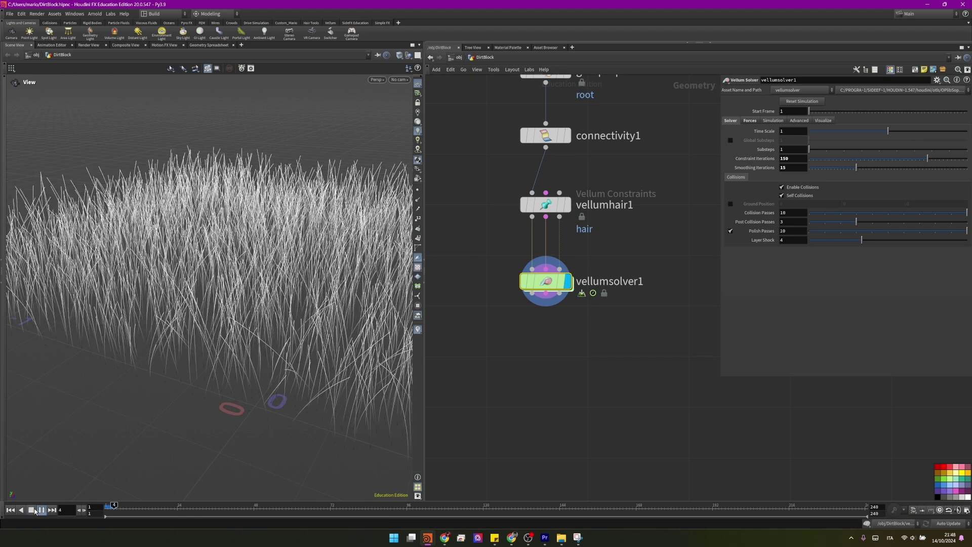
{"action": "left_click", "coordinate": [42, 510]}
{"action": "left_click", "coordinate": [10, 510]}
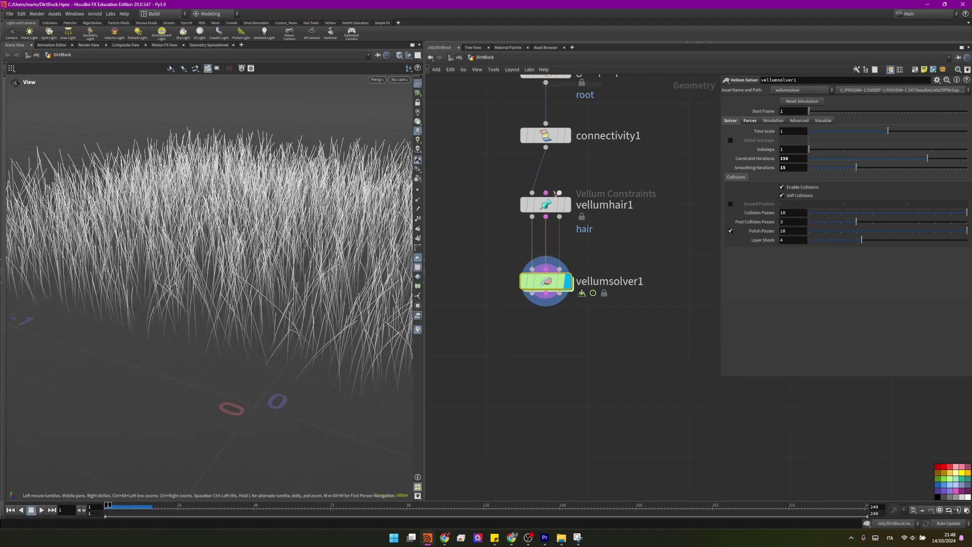
{"action": "left_click", "coordinate": [546, 205]}
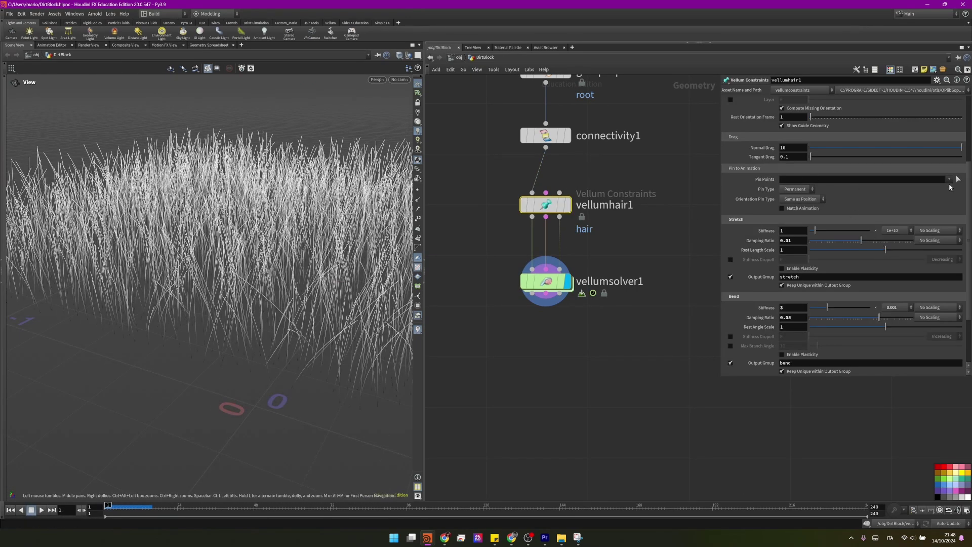
{"action": "left_click", "coordinate": [949, 180]}
{"action": "left_click", "coordinate": [952, 188]}
{"action": "left_click", "coordinate": [545, 281]}
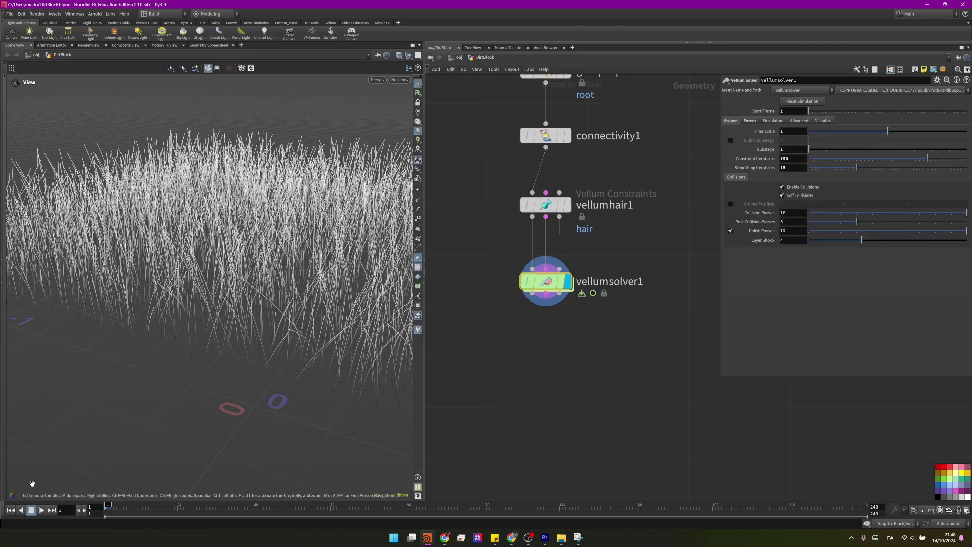
{"action": "left_click", "coordinate": [41, 509]}
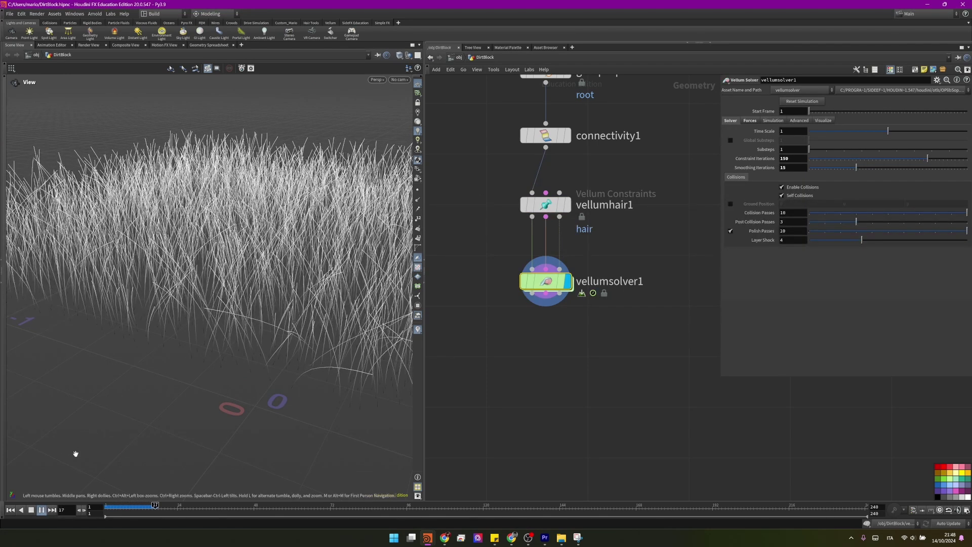
{"action": "left_click", "coordinate": [43, 510]}
{"action": "left_click_drag", "start_coordinate": [202, 263], "coordinate": [263, 300]}
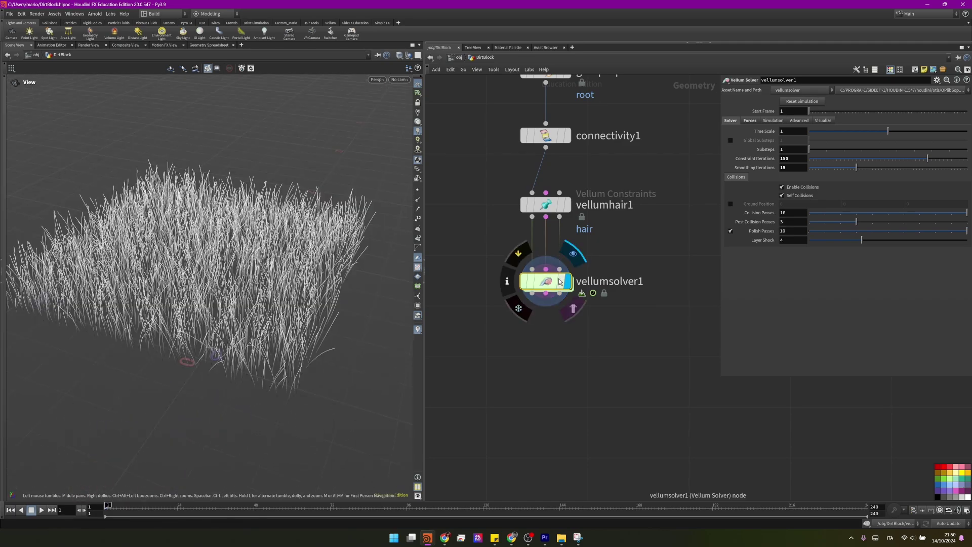
Step: Inside the solver's forces network, add a POP Wind node
{"action": "double_click", "coordinate": [546, 278]}
{"action": "key", "text": "Tab"}
{"action": "type", "text": "pop wind"}
{"action": "key", "text": "Return"}
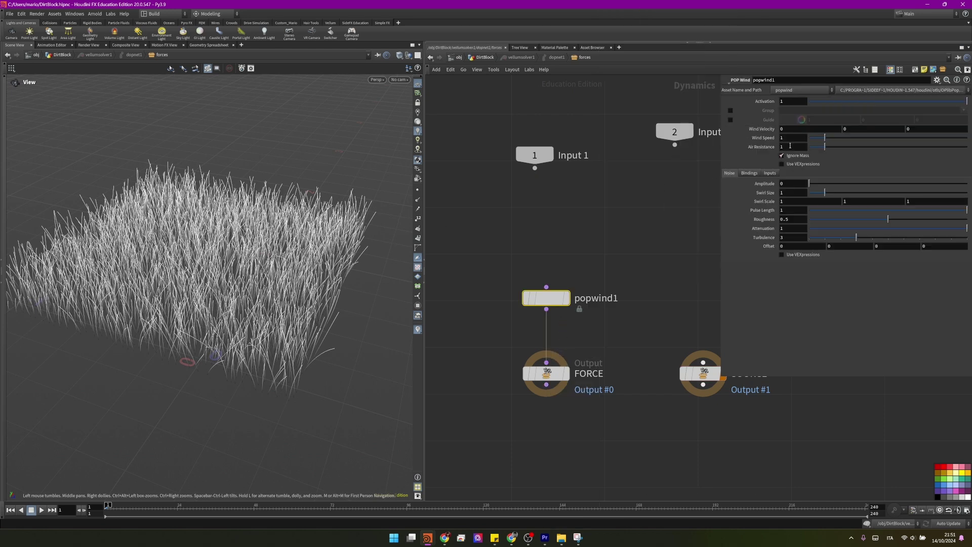
{"action": "left_click", "coordinate": [791, 164]}
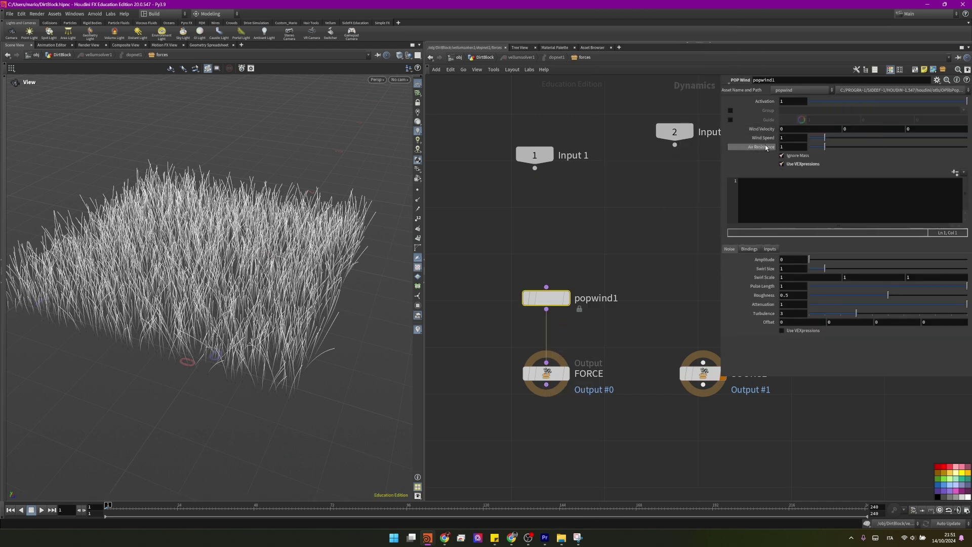
{"action": "left_click", "coordinate": [761, 189]}
{"action": "type", "text": "wind *="}
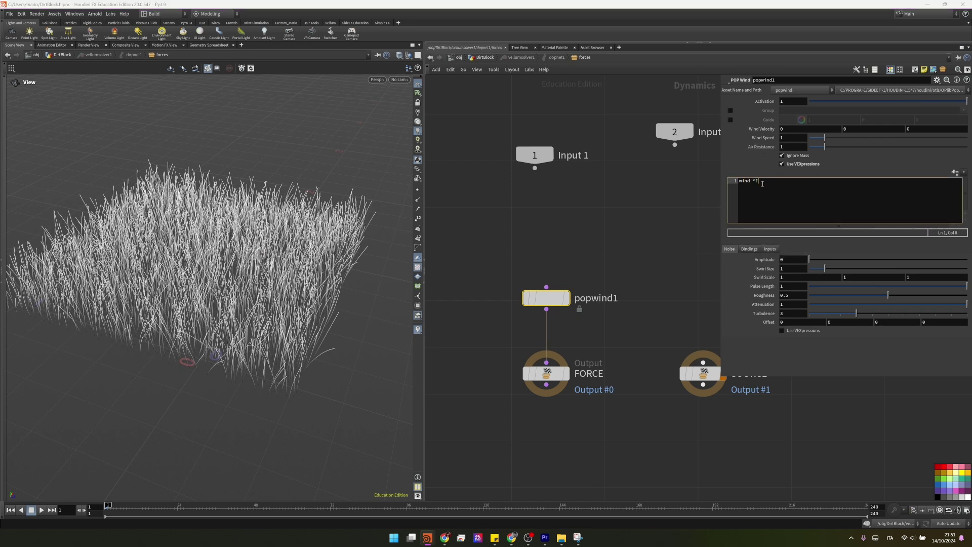
{"action": "type", "text": " rand(@class)"}
{"action": "left_click", "coordinate": [761, 181]}
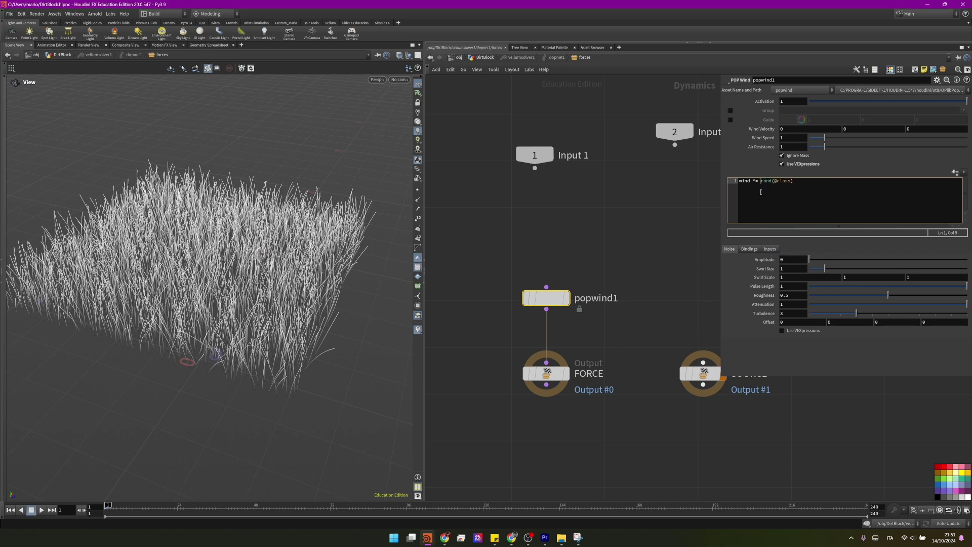
{"action": "type", "text": "fit01("}
{"action": "left_click", "coordinate": [821, 183]}
{"action": "type", "text": "), 0.15, 1.0);"}
{"action": "key", "text": "Return"}
{"action": "type", "text": "airresist *= fit01(rand(@class), 0.25,"}
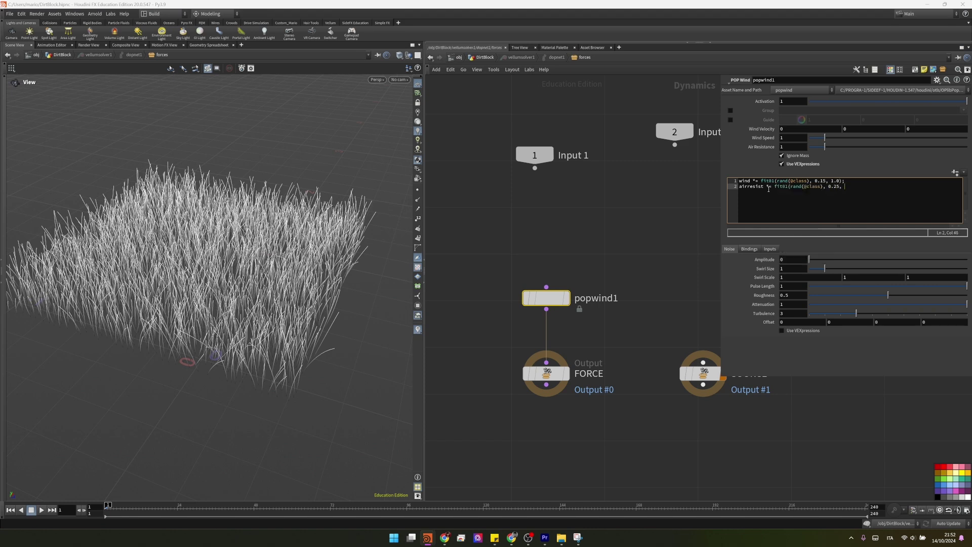
{"action": "type", "text": " 1.0);"}
{"action": "left_click", "coordinate": [738, 161]}
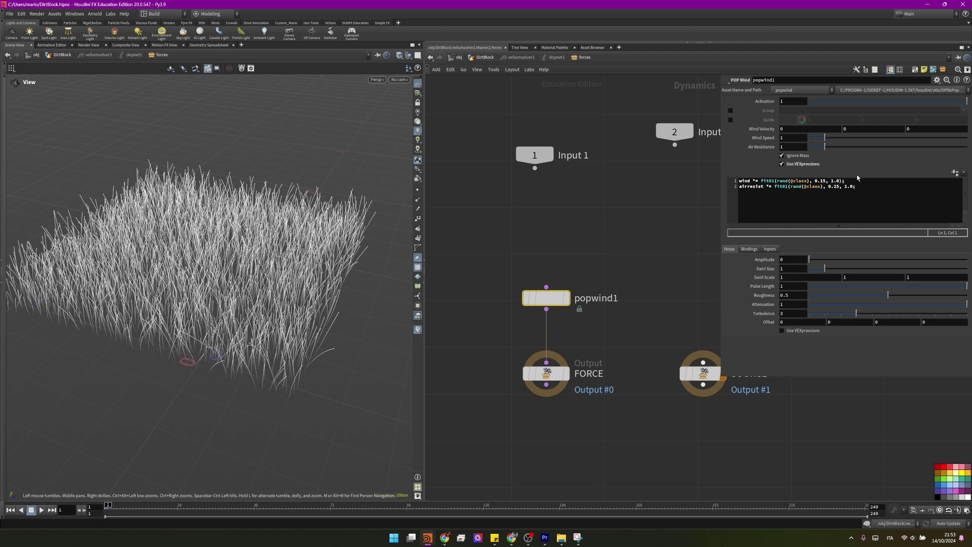
{"action": "left_click", "coordinate": [813, 183]}
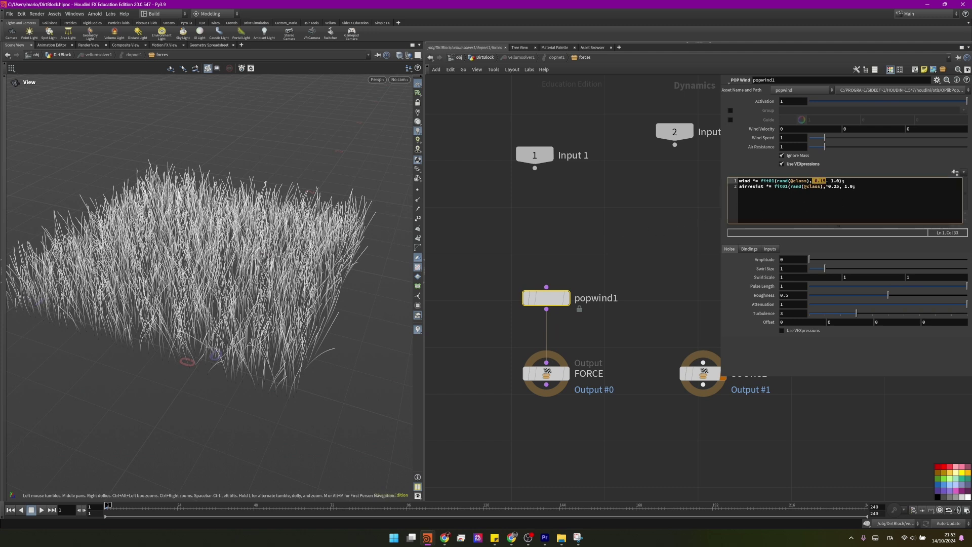
{"action": "double_click", "coordinate": [832, 181]}
Step: Set the wind noise Amplitude to 2, Swirl Size 3.5 and Pulse Length 0.75
{"action": "left_click", "coordinate": [856, 186]}
{"action": "left_click", "coordinate": [793, 259]}
{"action": "type", "text": "2"}
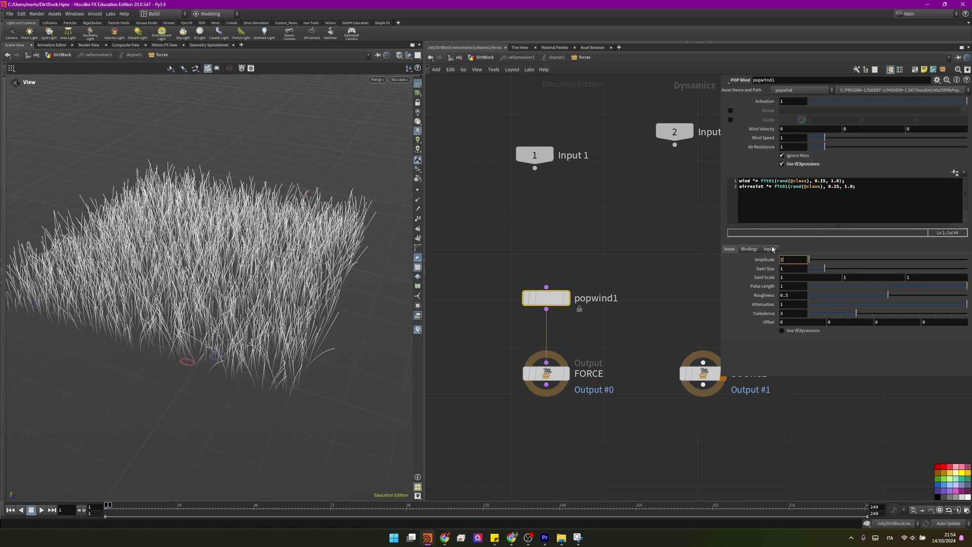
{"action": "key", "text": "Tab"}
{"action": "type", "text": "3.5"}
{"action": "left_click", "coordinate": [788, 285]}
{"action": "type", "text": "0.75"}
{"action": "key", "text": "Return"}
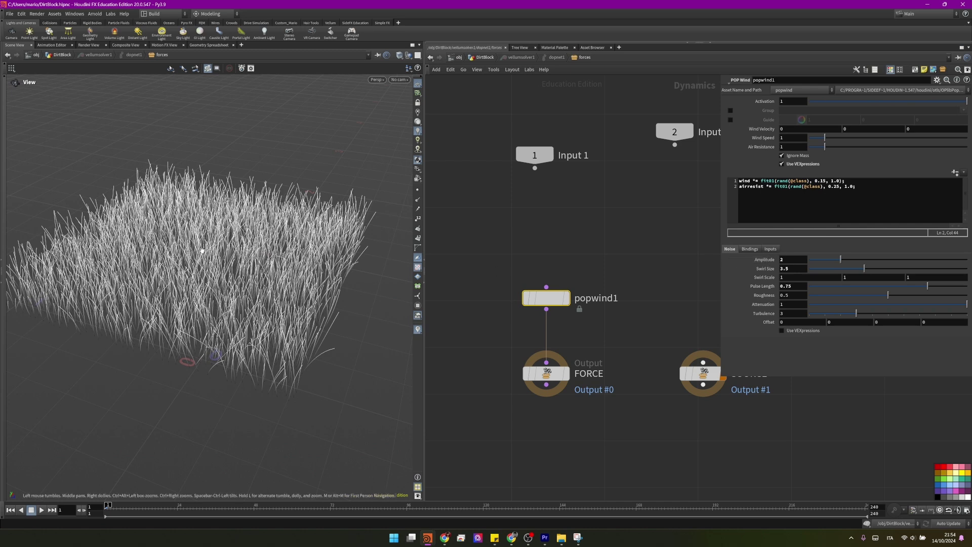
Step: Randomize noise amplitude per strand with an amp *= fit01 VEXpression; set Wind Velocity X 2.8
{"action": "left_click", "coordinate": [782, 330]}
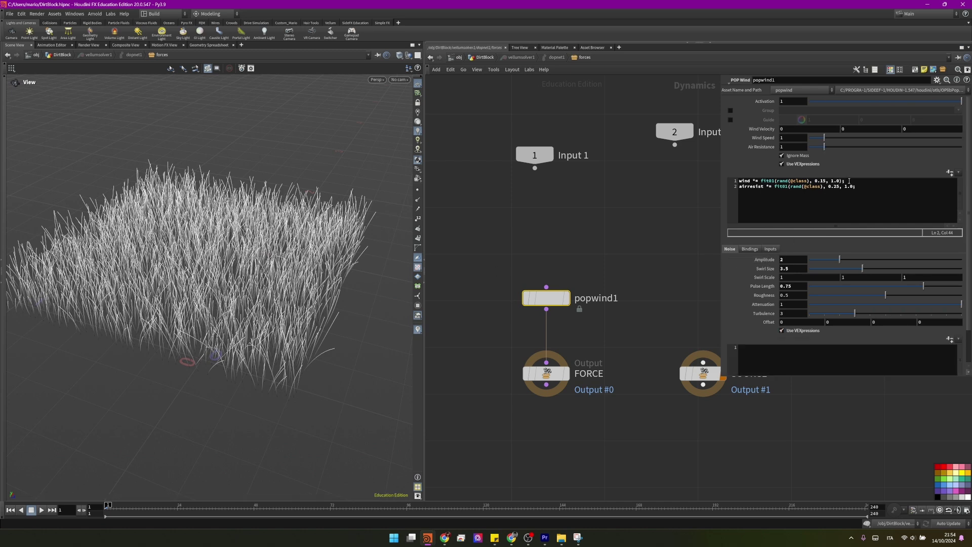
{"action": "triple_click", "coordinate": [759, 181]}
{"action": "key", "text": "ctrl+c"}
{"action": "left_click", "coordinate": [771, 355]}
{"action": "key", "text": "ctrl+v"}
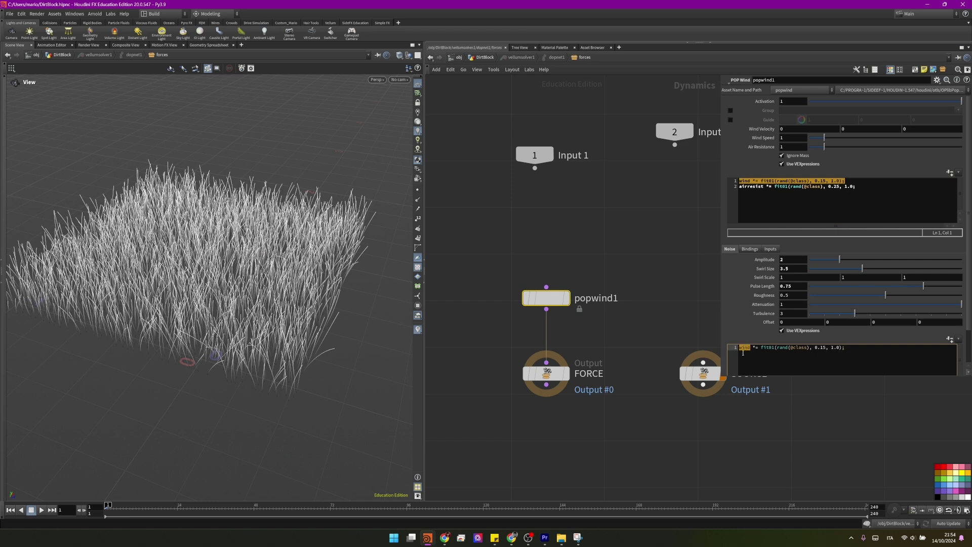
{"action": "type", "text": "amp"}
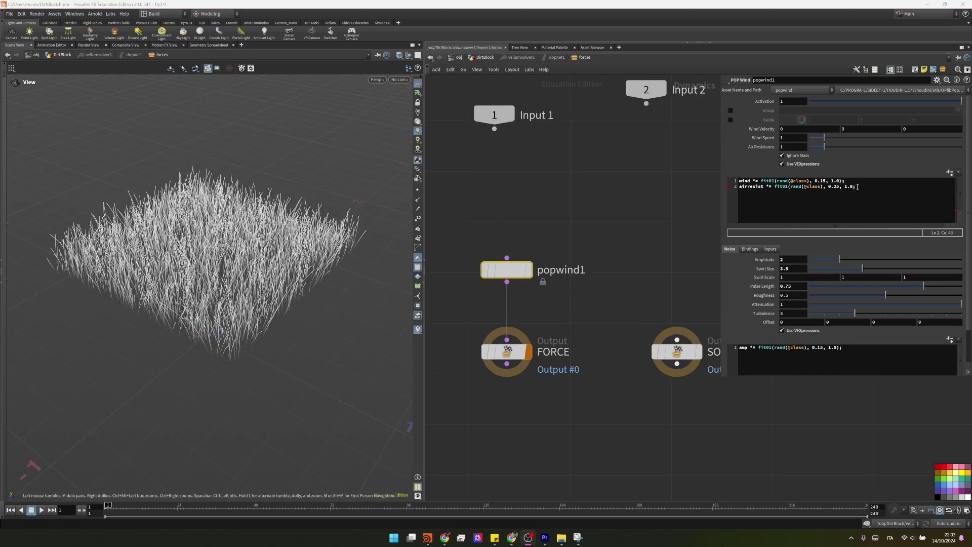
{"action": "left_click", "coordinate": [852, 187]}
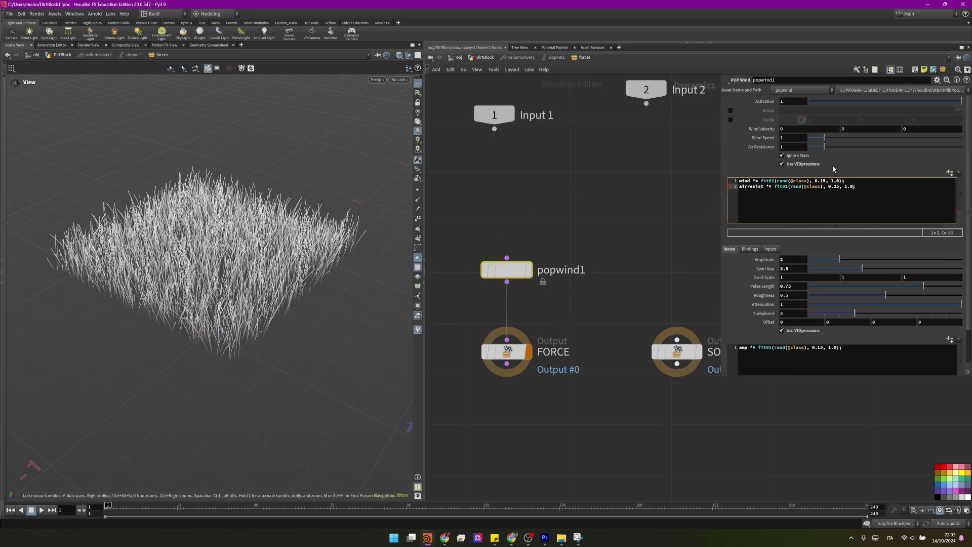
{"action": "left_click", "coordinate": [794, 130]}
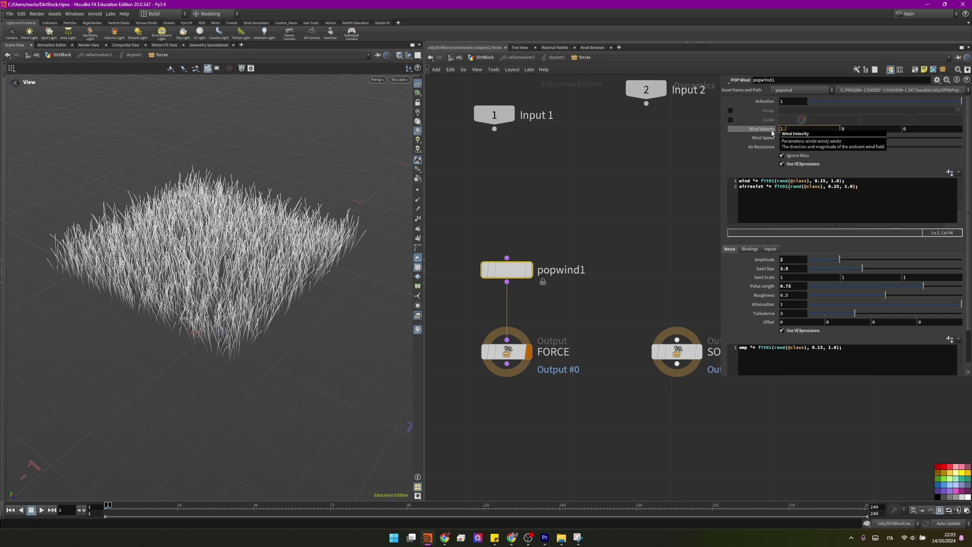
{"action": "key", "text": "Return"}
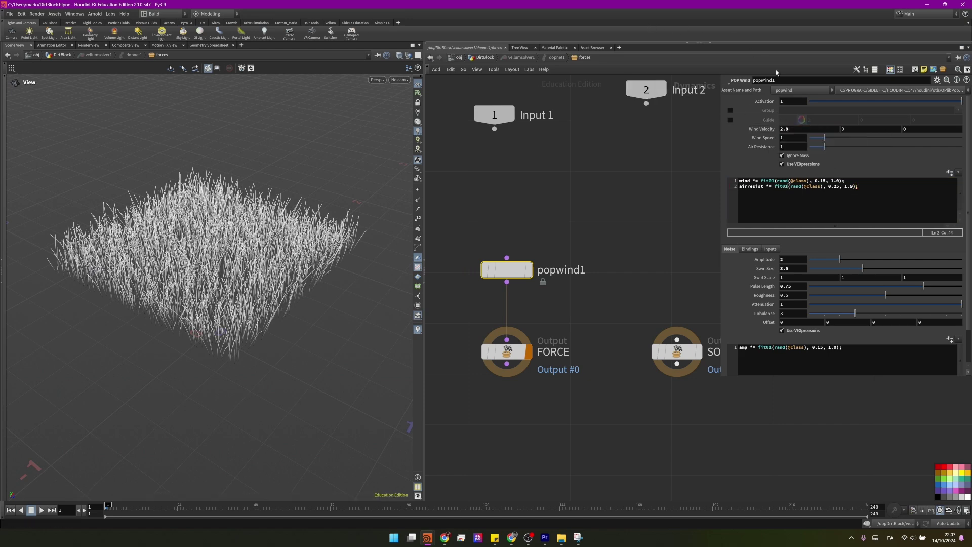
{"action": "scroll", "coordinate": [454, 321], "scroll_direction": "down", "scroll_amount": 3}
Step: Return to the DirtBlock network and play the Vellum grass simulation in the wind
{"action": "key", "text": "u"}
{"action": "key", "text": "u"}
{"action": "key", "text": "u"}
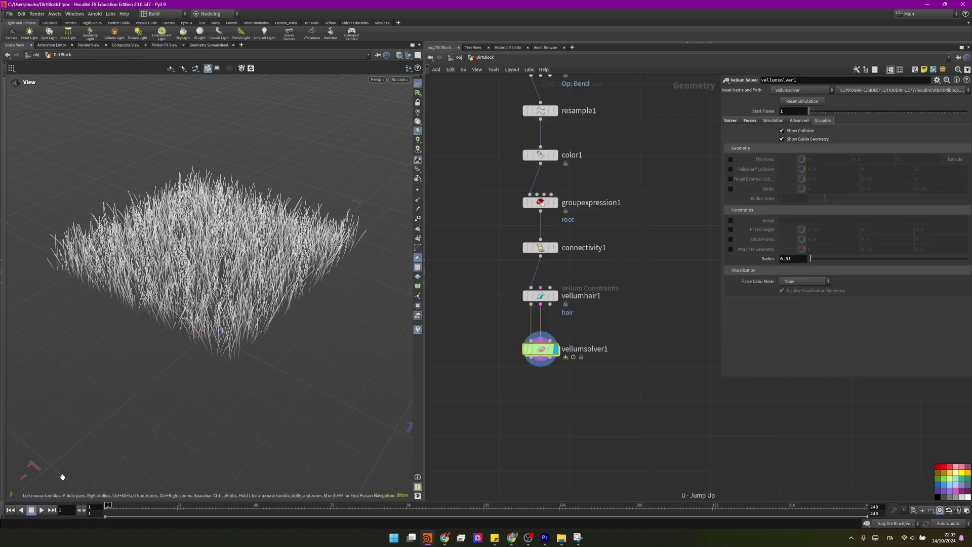
{"action": "left_click", "coordinate": [41, 510]}
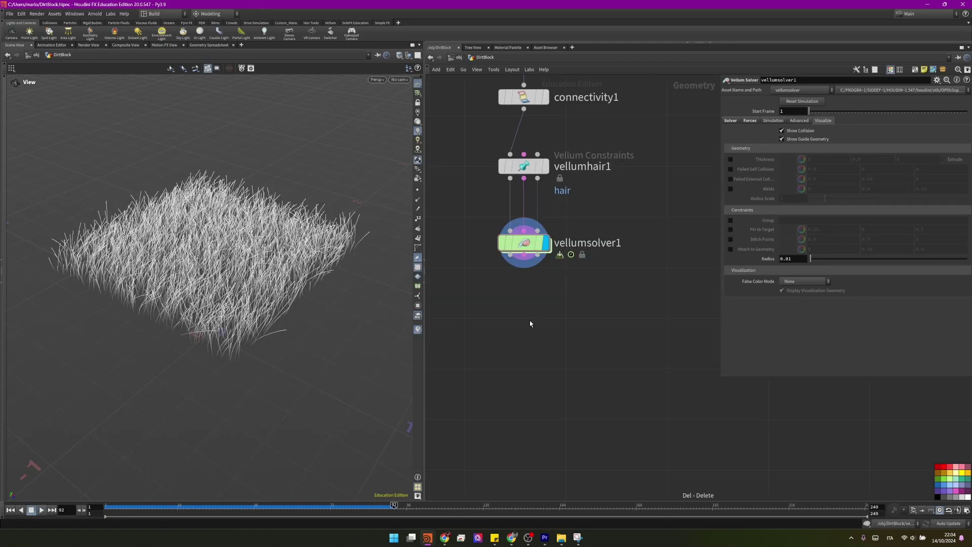
Step: Add a Color node below vellumsolver1, set to Ramp from Attribute driven by curveu
{"action": "key", "text": "Tab"}
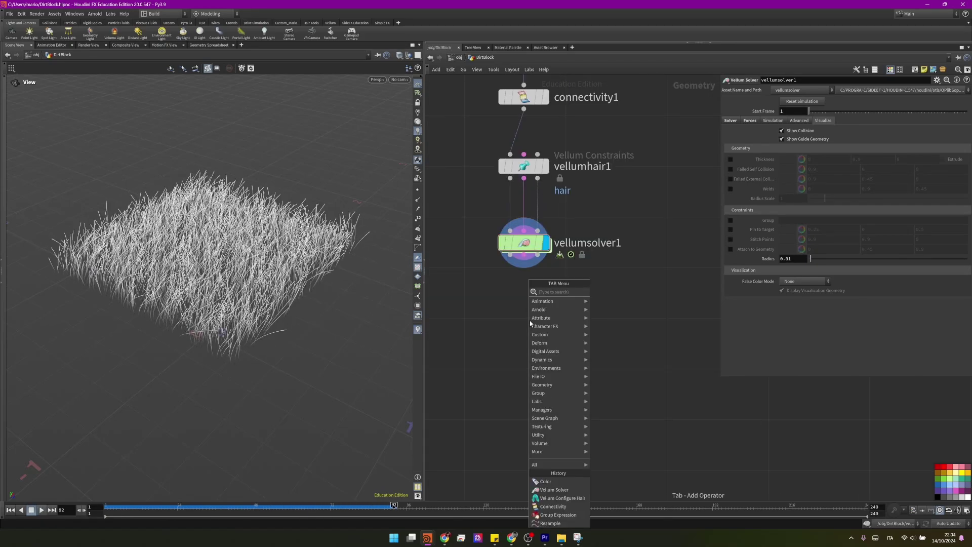
{"action": "left_click", "coordinate": [530, 323]}
{"action": "left_click", "coordinate": [807, 140]}
{"action": "left_click", "coordinate": [811, 140]}
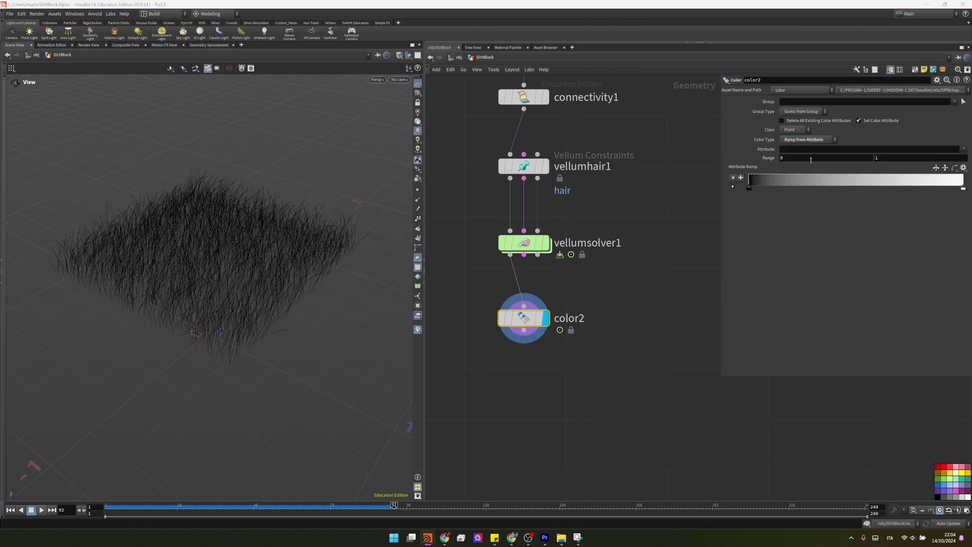
{"action": "left_click", "coordinate": [963, 148]}
{"action": "left_click", "coordinate": [945, 225]}
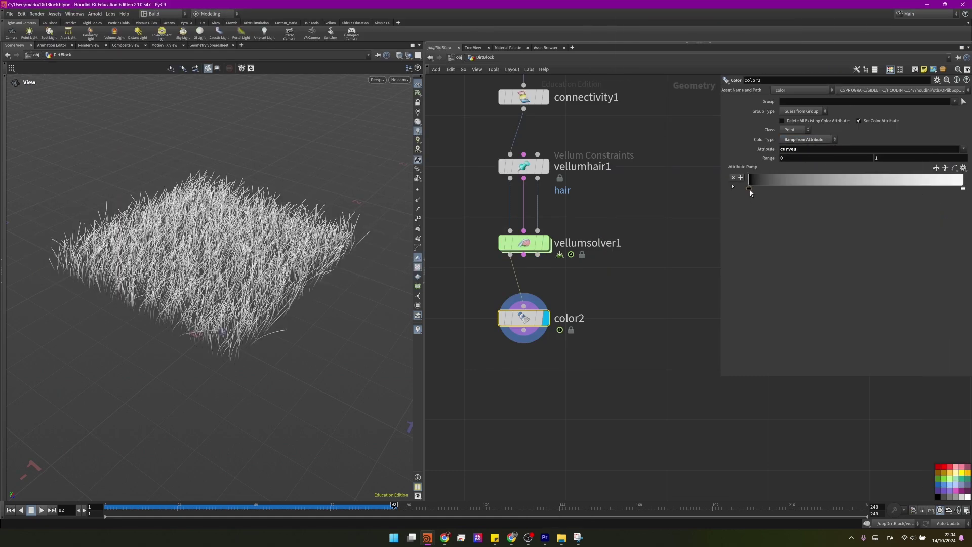
Step: Make the colour ramp's left key dark green and start editing the right key
{"action": "mouse_move", "coordinate": [749, 187]}
{"action": "left_mouse_down"}
{"action": "mouse_move", "coordinate": [780, 187]}
{"action": "mouse_move", "coordinate": [749, 188]}
{"action": "left_mouse_up"}
{"action": "left_click", "coordinate": [963, 168]}
{"action": "left_click", "coordinate": [946, 260]}
{"action": "left_click_drag", "start_coordinate": [621, 233], "coordinate": [616, 232]}
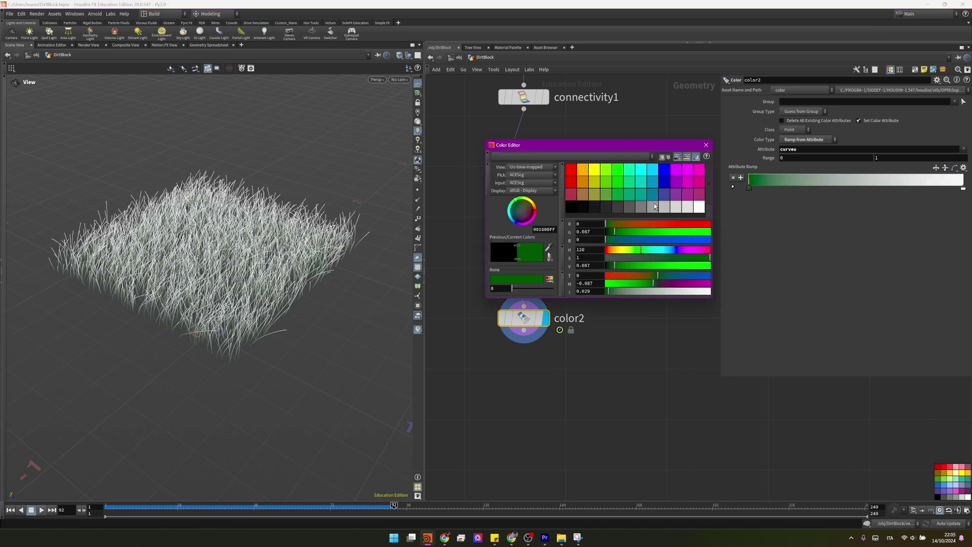
{"action": "left_click", "coordinate": [706, 145]}
{"action": "double_click", "coordinate": [963, 189]}
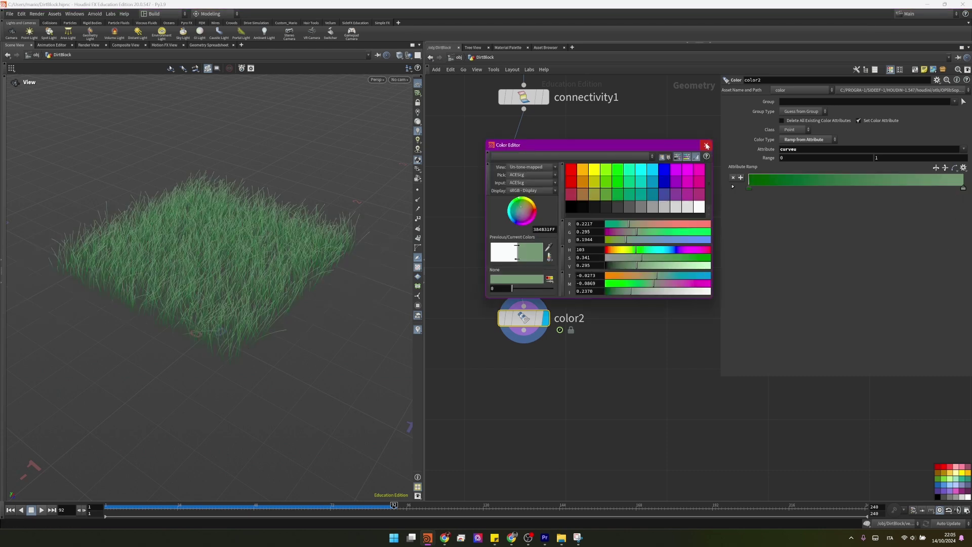
Step: Add a PolyWire node lined up under color2
{"action": "left_click", "coordinate": [705, 145]}
{"action": "middle_click_drag", "start_coordinate": [537, 371], "coordinate": [543, 271]}
{"action": "key", "text": "Tab"}
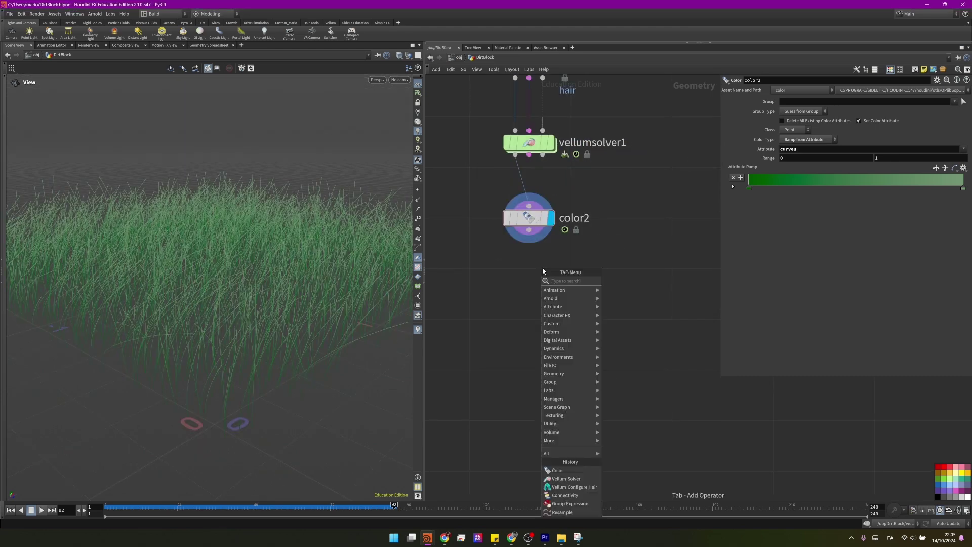
{"action": "type", "text": "polywire"}
{"action": "key", "text": "Return"}
{"action": "left_click", "coordinate": [534, 295]}
{"action": "left_click_drag", "start_coordinate": [537, 298], "coordinate": [532, 307]}
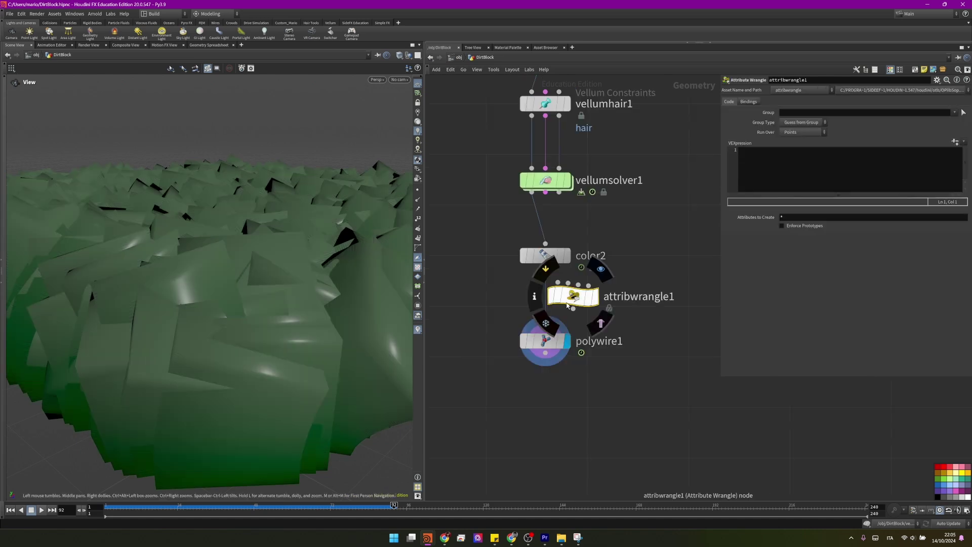
{"action": "left_click_drag", "start_coordinate": [567, 302], "coordinate": [538, 305]}
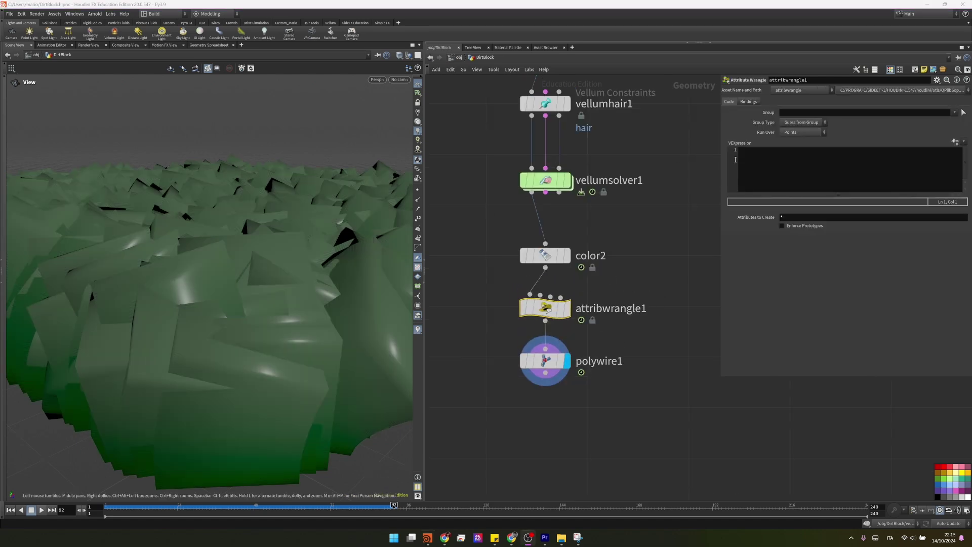
{"action": "left_click", "coordinate": [747, 158]}
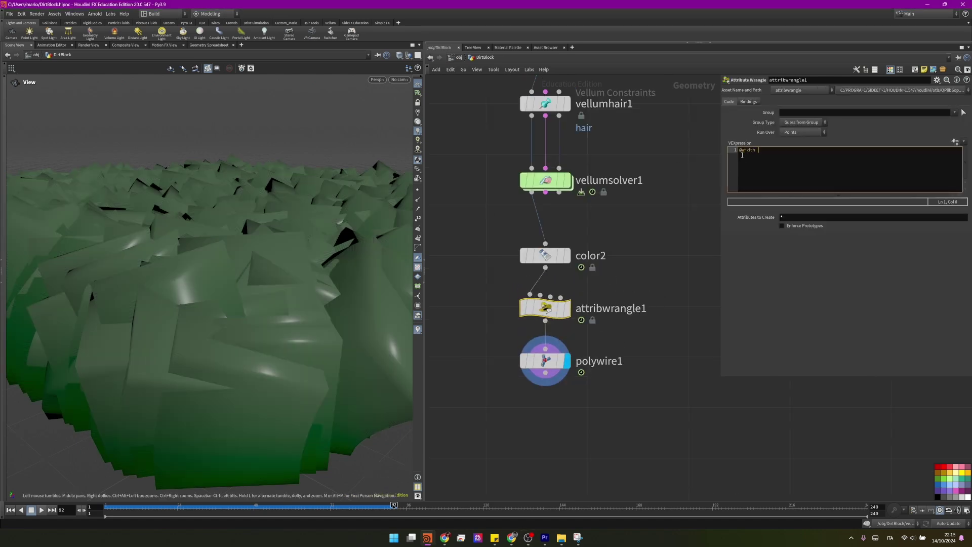
{"action": "type", "text": "@width *= rand(@class) "}
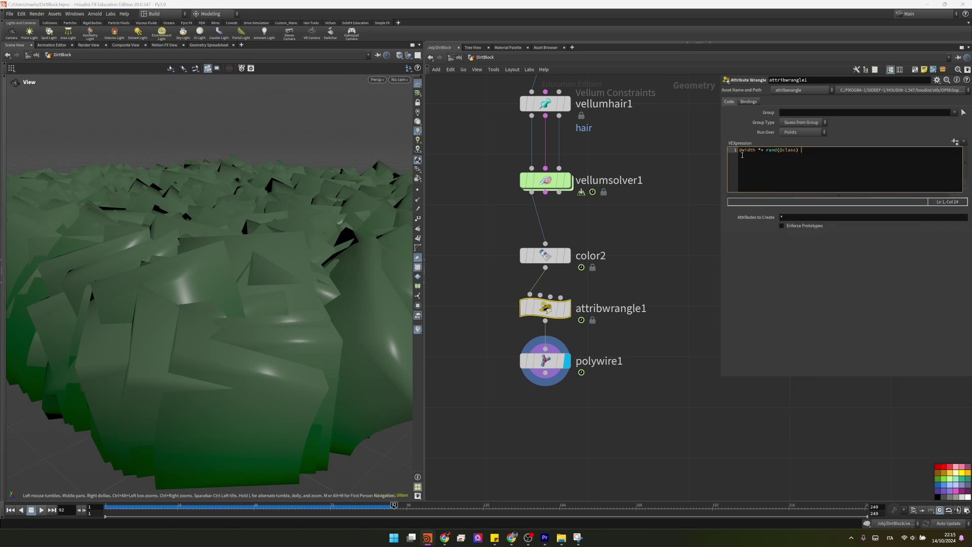
{"action": "type", "text": "* chi(\"seed\")"}
Step: Wrap the rand call in fit01 bounded by chf("min_width") and chf("max_width")
{"action": "left_click", "coordinate": [777, 152]}
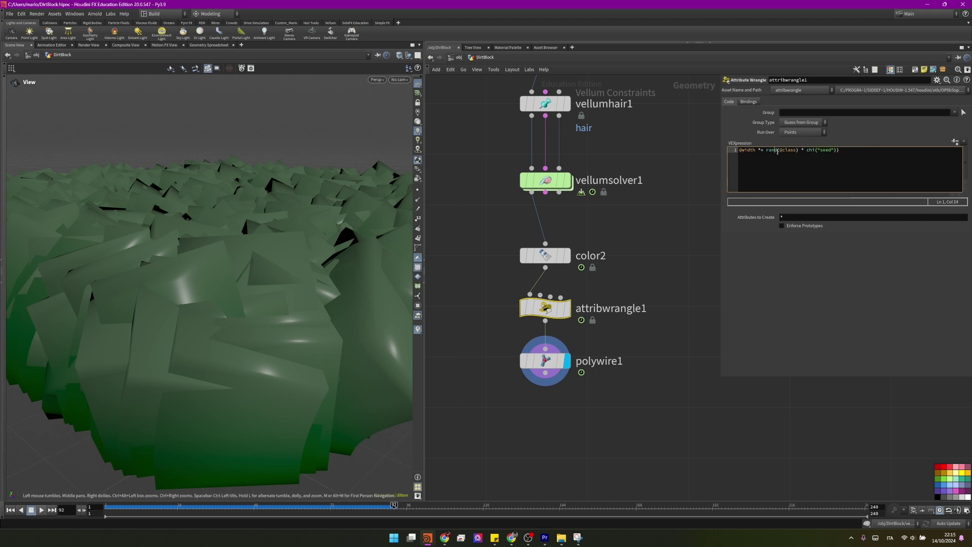
{"action": "mouse_move", "coordinate": [779, 152]}
{"action": "key", "text": "F1"}
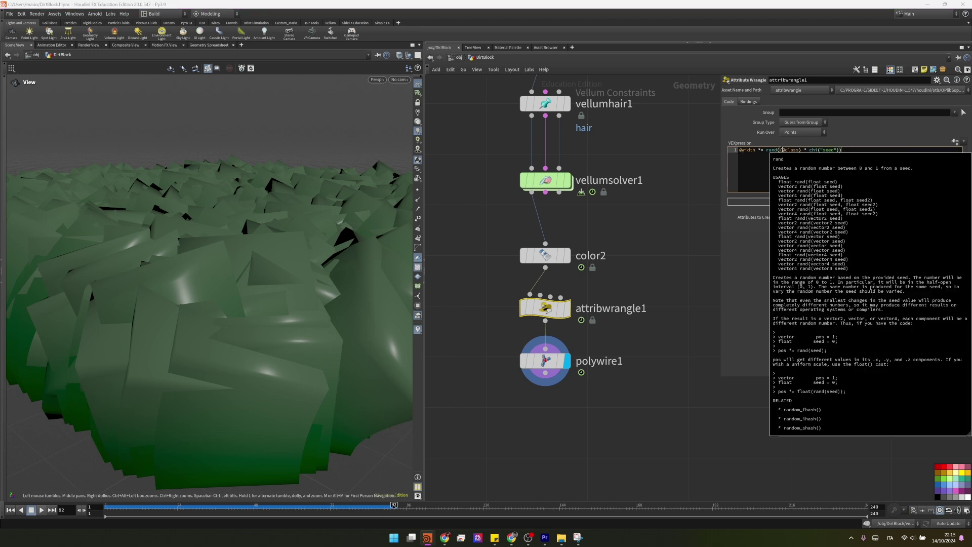
{"action": "left_click", "coordinate": [767, 150]}
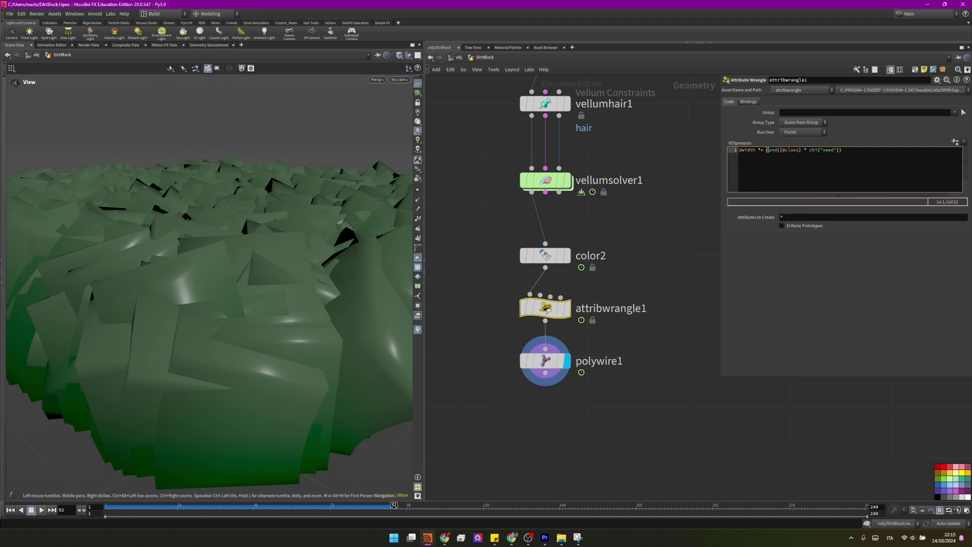
{"action": "type", "text": "1-"}
{"action": "type", "text": "t01("}
{"action": "mouse_move", "coordinate": [767, 150]}
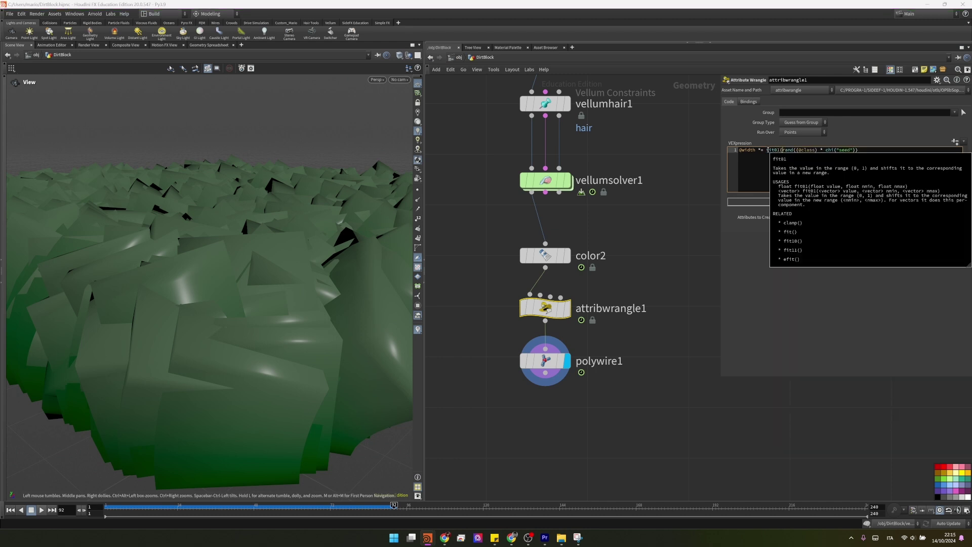
{"action": "left_click", "coordinate": [871, 149]}
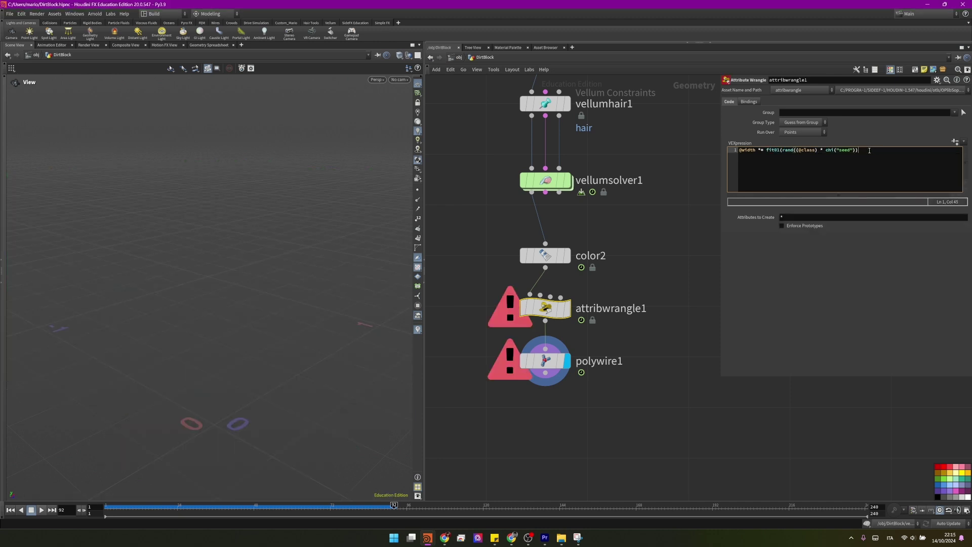
{"action": "type", "text": ", chf(\"min"}
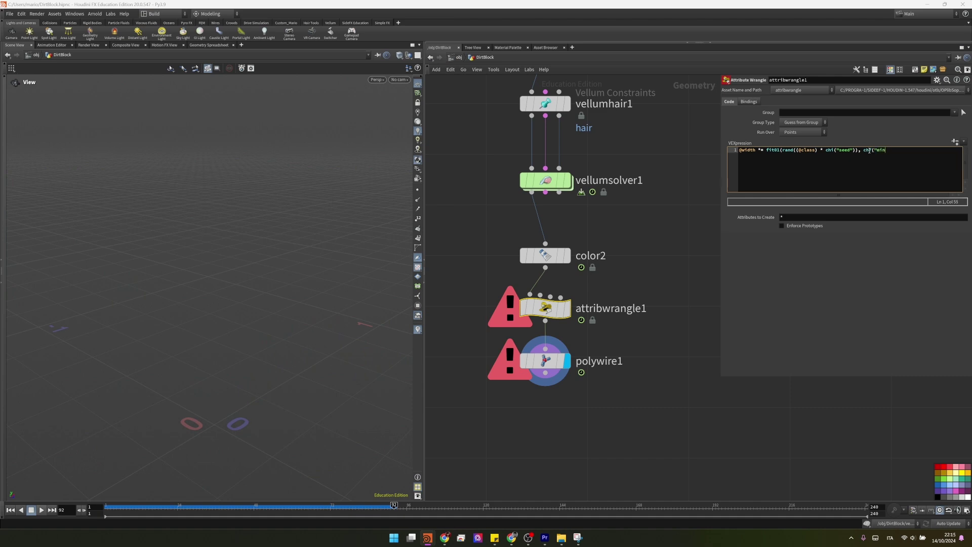
{"action": "type", "text": "_width\"), chf(\"max_width\"));"}
{"action": "left_click", "coordinate": [955, 141]}
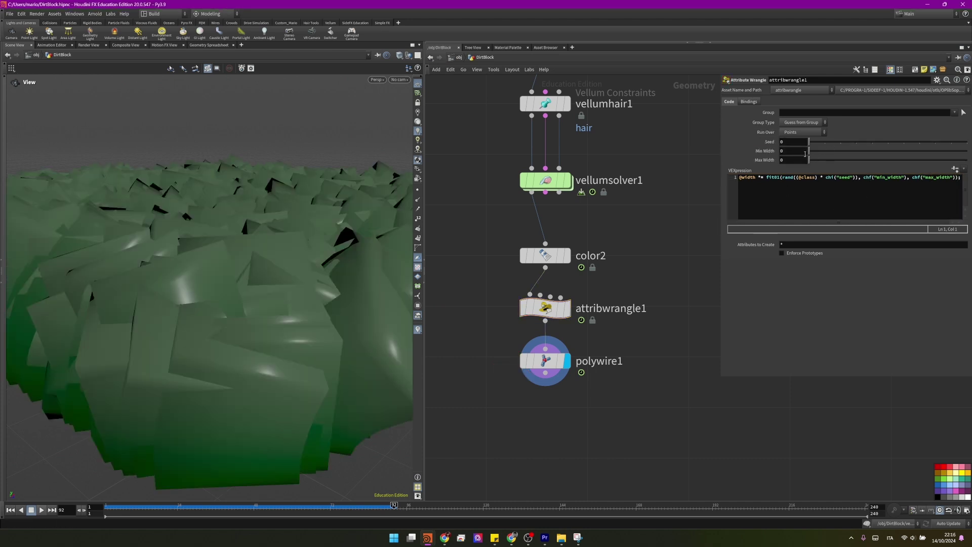
{"action": "key", "text": "ctrl+z"}
{"action": "double_click", "coordinate": [746, 180]}
{"action": "key", "text": "ctrl+c"}
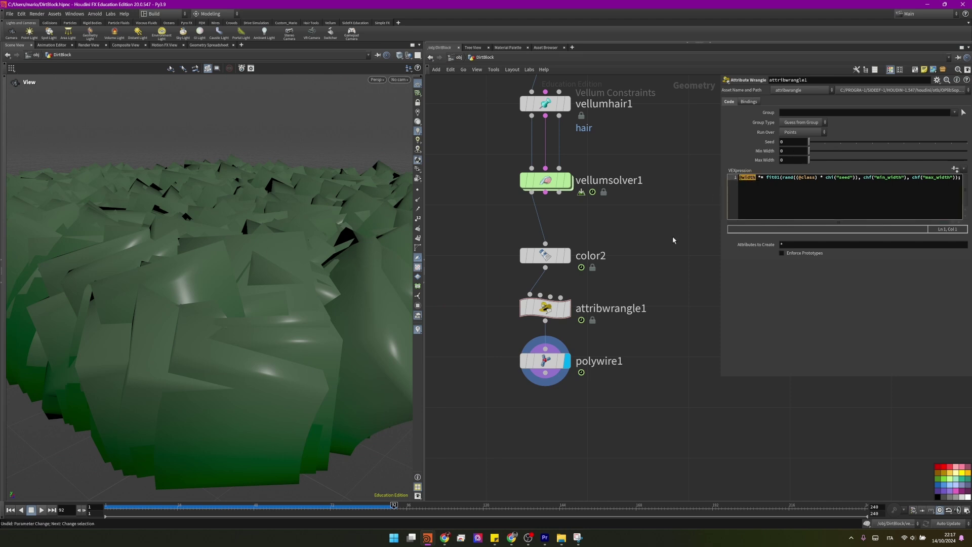
{"action": "key", "text": "Down"}
{"action": "left_click", "coordinate": [792, 112]}
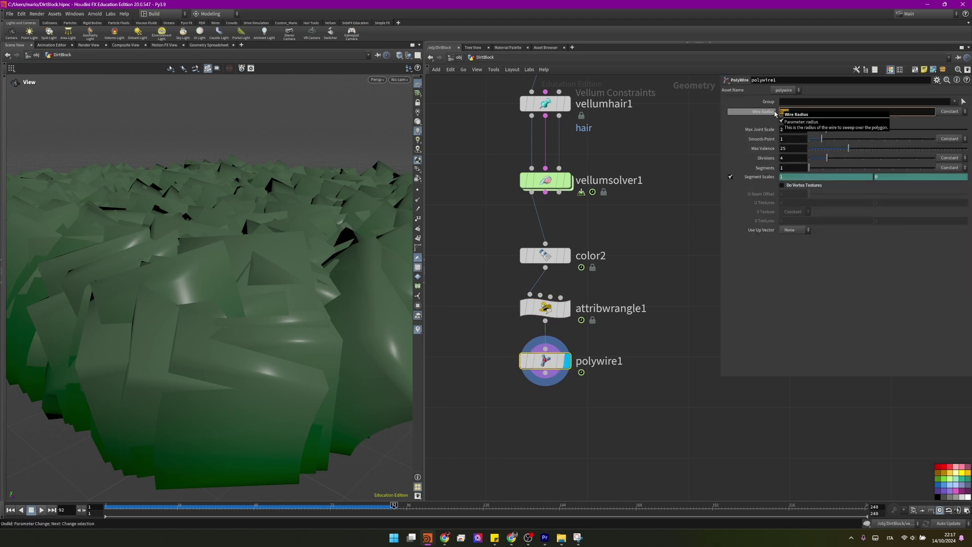
{"action": "key", "text": "ctrl+v"}
{"action": "key", "text": "Return"}
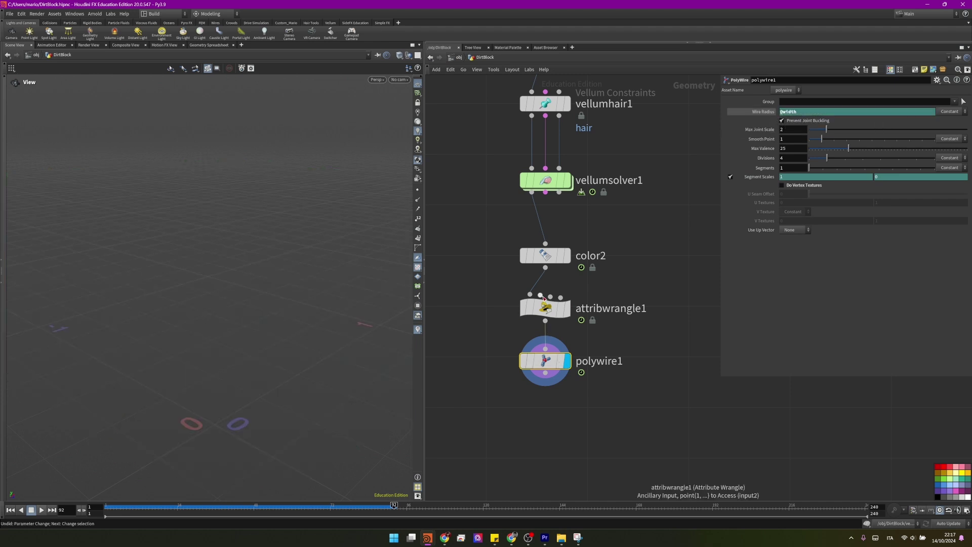
Step: Set the wrangle's Seed to 3 and width range to 0.1665–2.9
{"action": "left_click", "coordinate": [545, 308]}
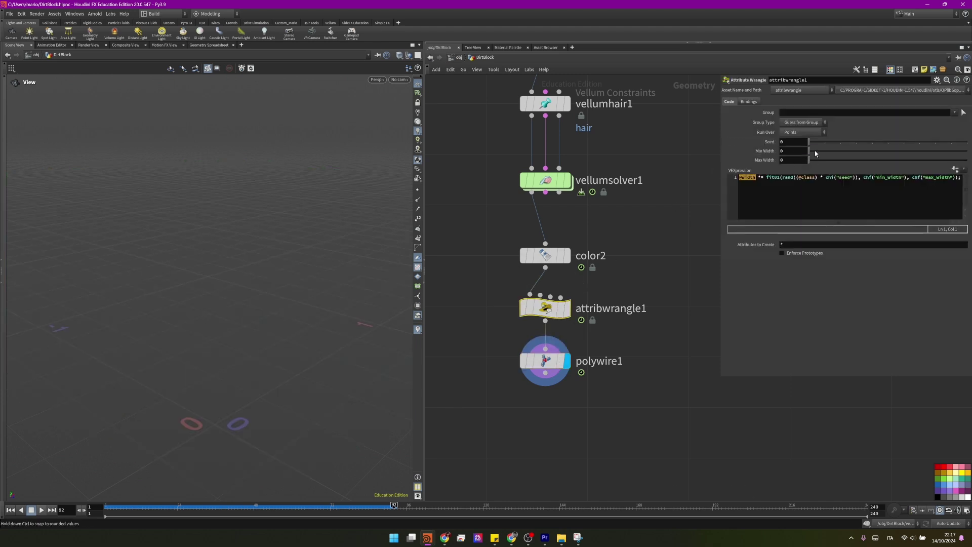
{"action": "left_click_drag", "start_coordinate": [836, 151], "coordinate": [885, 160]}
{"action": "scroll", "coordinate": [302, 341], "scroll_direction": "up", "scroll_amount": 3}
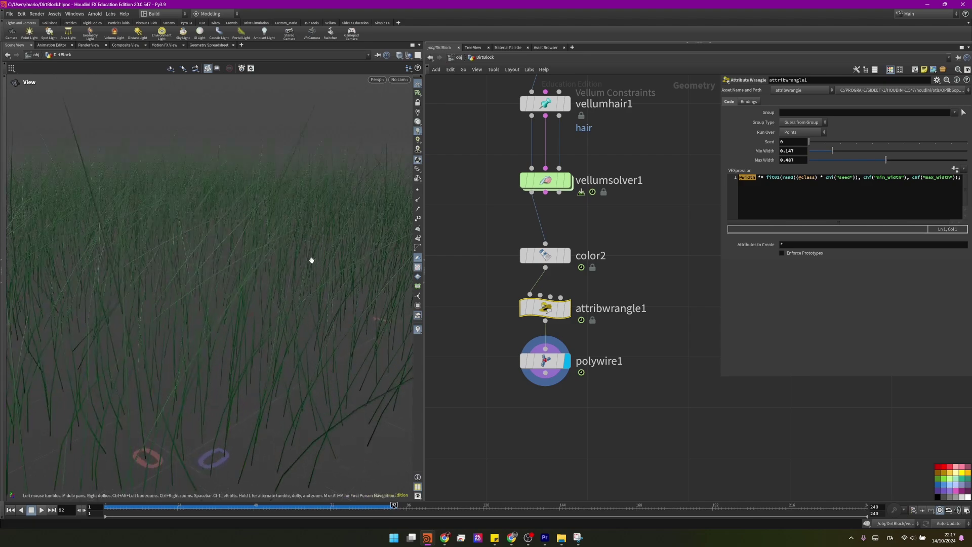
{"action": "scroll", "coordinate": [304, 267], "scroll_direction": "up", "scroll_amount": 4}
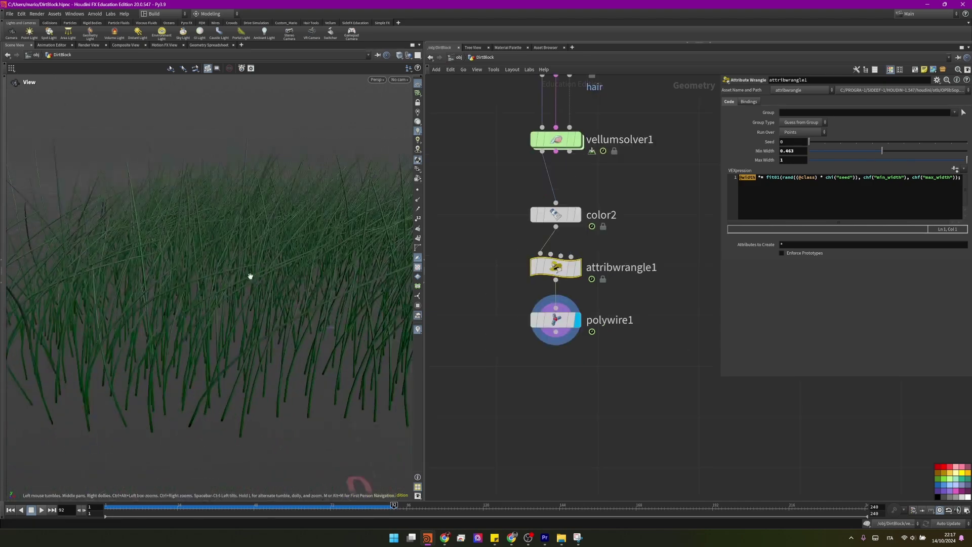
{"action": "mouse_move", "coordinate": [249, 275]}
{"action": "left_mouse_down"}
{"action": "mouse_move", "coordinate": [193, 280]}
{"action": "mouse_move", "coordinate": [237, 293]}
{"action": "mouse_move", "coordinate": [265, 284]}
{"action": "left_mouse_up"}
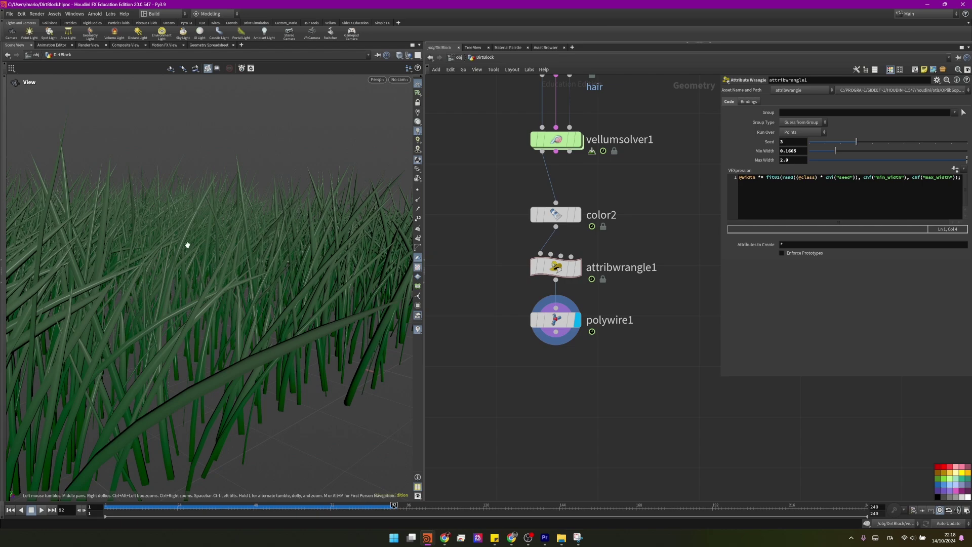
{"action": "left_click_drag", "start_coordinate": [187, 245], "coordinate": [199, 255]}
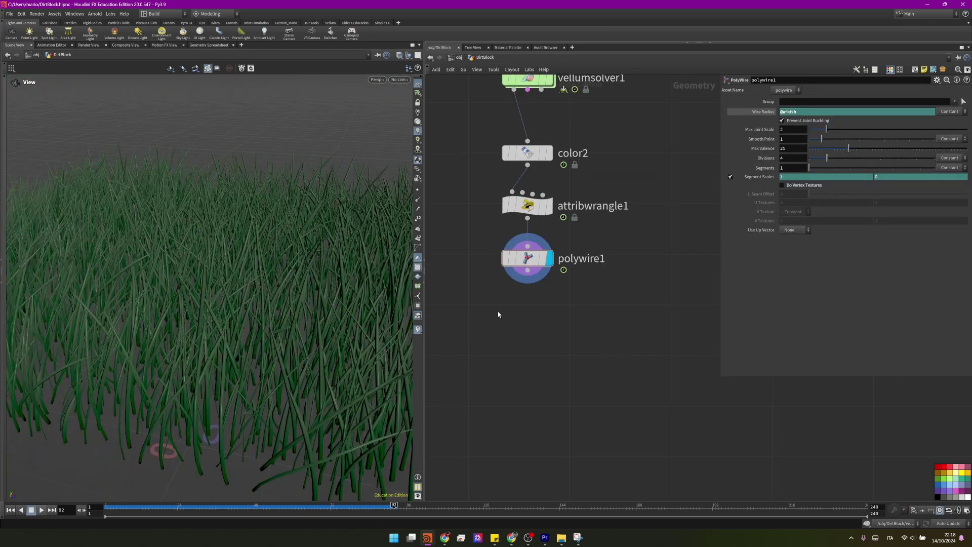
Step: Add a Normal node below polywire1
{"action": "key", "text": "Tab"}
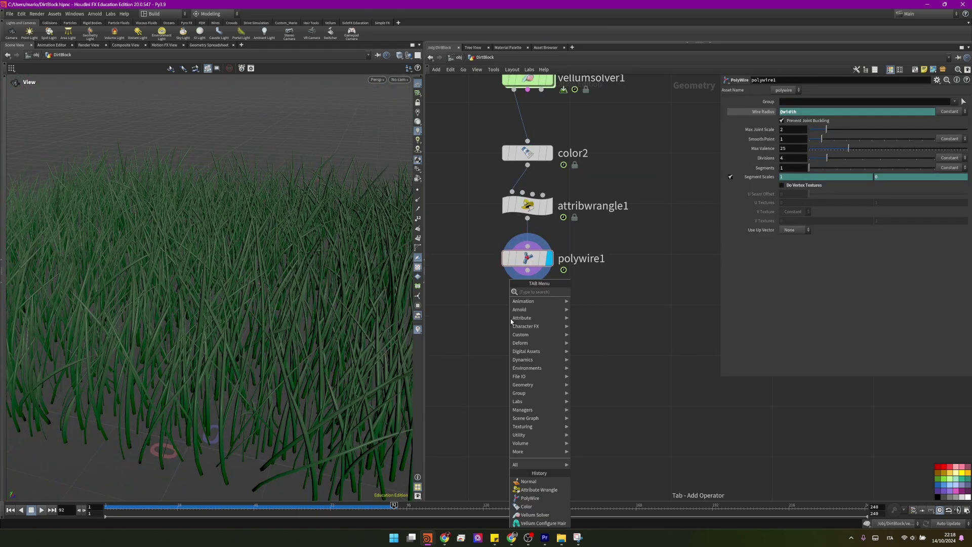
{"action": "type", "text": "normal"}
{"action": "key", "text": "Return"}
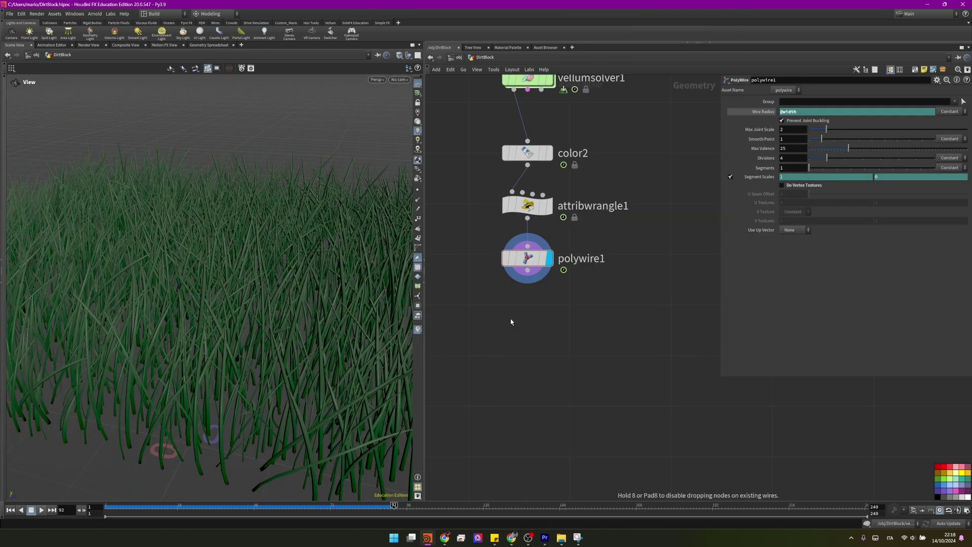
{"action": "left_click", "coordinate": [510, 317]}
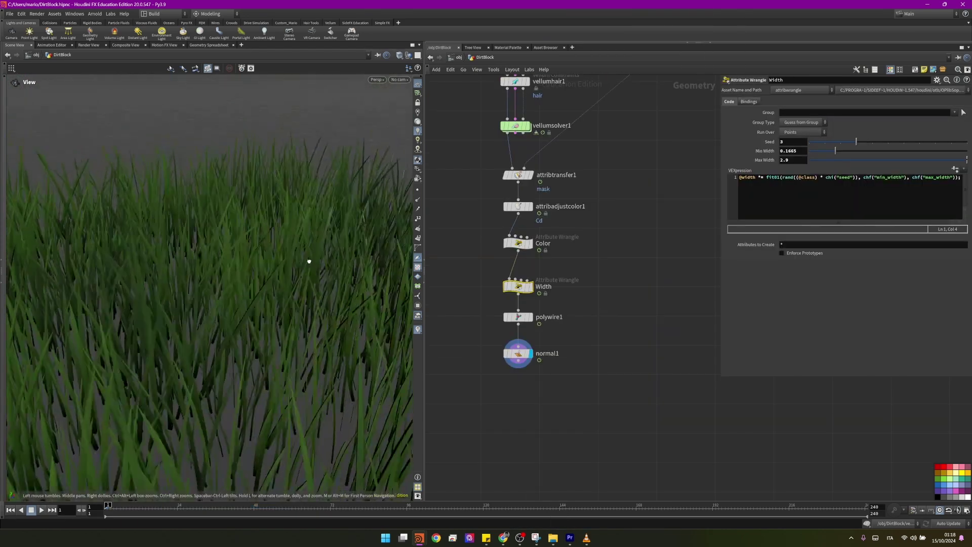
{"action": "scroll", "coordinate": [543, 227], "scroll_direction": "down", "scroll_amount": 3}
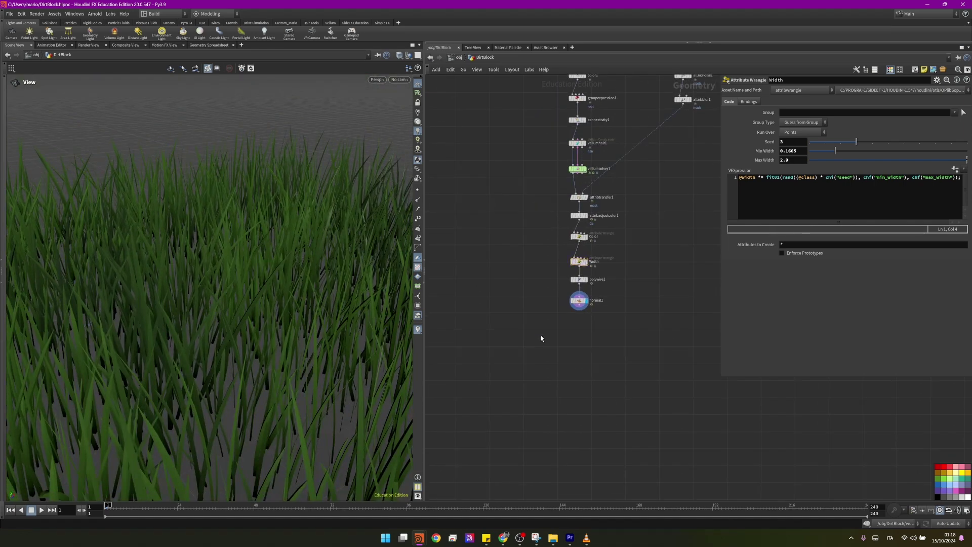
Step: Add an Object Merge node and a Null named OUT_GRASS under normal1
{"action": "key", "text": "Tab"}
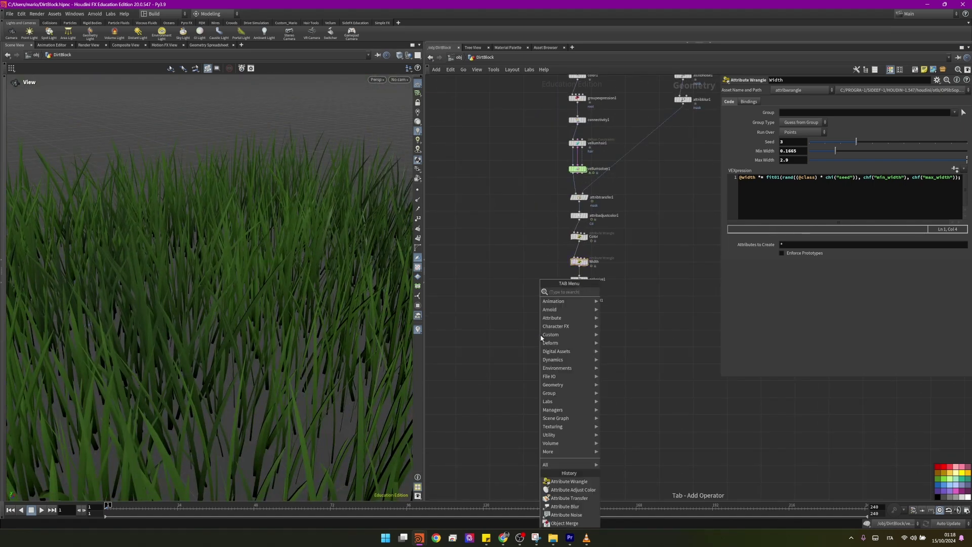
{"action": "type", "text": "obj"}
{"action": "key", "text": "Return"}
{"action": "scroll", "coordinate": [556, 329], "scroll_direction": "up", "scroll_amount": 2}
{"action": "key", "text": "Tab"}
{"action": "type", "text": "nu"}
{"action": "key", "text": "Return"}
{"action": "scroll", "coordinate": [555, 329], "scroll_direction": "up", "scroll_amount": 2}
{"action": "double_click", "coordinate": [575, 322]}
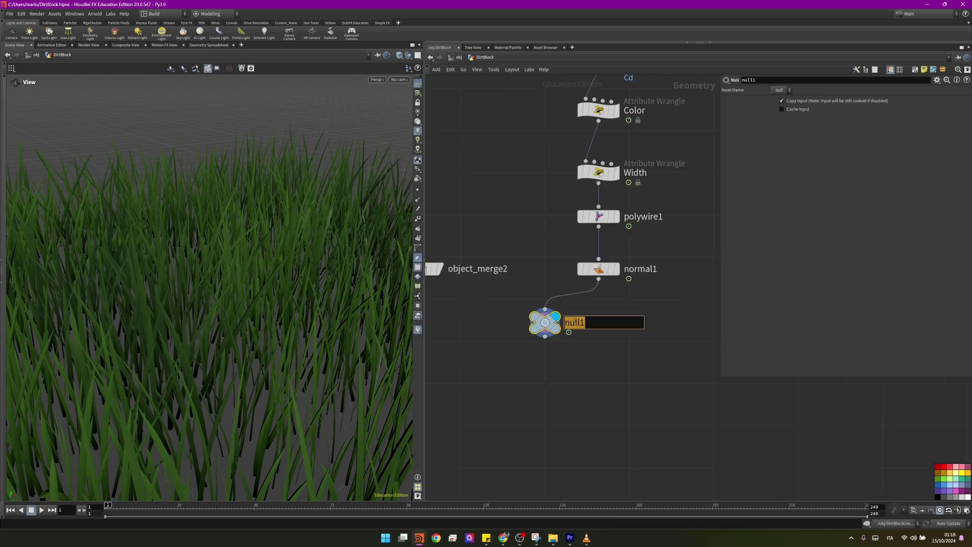
{"action": "type", "text": "OUT_GRASS"}
{"action": "key", "text": "Return"}
{"action": "left_click_drag", "start_coordinate": [566, 336], "coordinate": [811, 124]}
Step: Set up two Object Merge nodes pointing at ../OUT_GRASS and ../OUT_BLOCK
{"action": "scroll", "coordinate": [701, 271], "scroll_direction": "down", "scroll_amount": 1}
{"action": "left_click", "coordinate": [494, 272]}
{"action": "scroll", "coordinate": [544, 296], "scroll_direction": "down", "scroll_amount": 3}
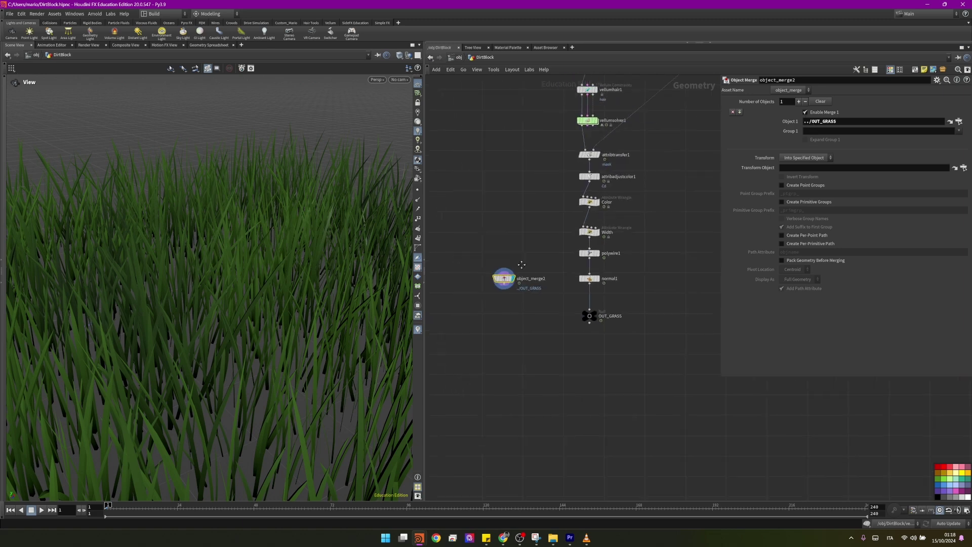
{"action": "left_click_drag", "start_coordinate": [535, 314], "coordinate": [533, 309]}
{"action": "scroll", "coordinate": [569, 232], "scroll_direction": "down", "scroll_amount": 1}
{"action": "left_click_drag", "start_coordinate": [569, 143], "coordinate": [860, 121]}
{"action": "scroll", "coordinate": [547, 373], "scroll_direction": "up", "scroll_amount": 4}
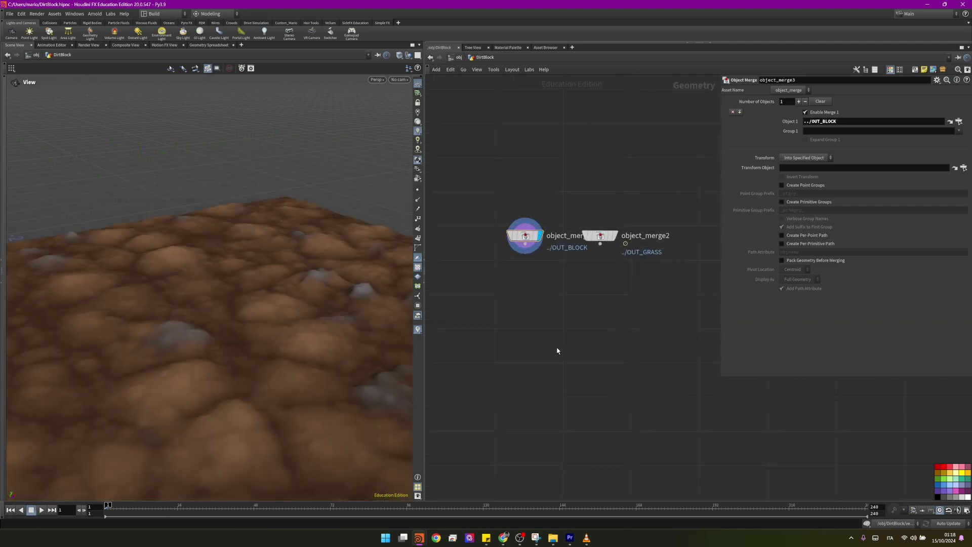
Step: Combine both object merges in merge1 and place a Null copy below it
{"action": "key", "text": "Tab"}
{"action": "left_click", "coordinate": [647, 289]}
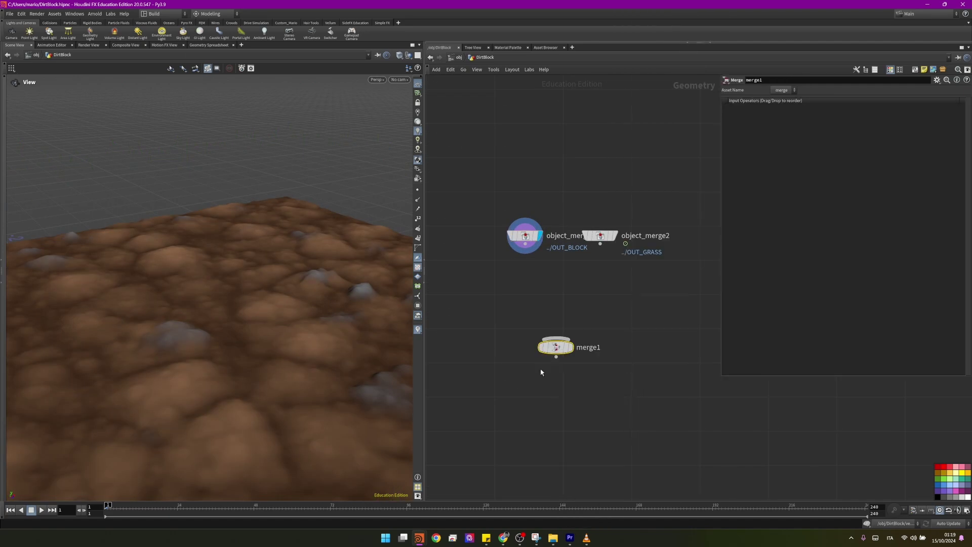
{"action": "left_click", "coordinate": [556, 345]}
{"action": "scroll", "coordinate": [147, 337], "scroll_direction": "down", "scroll_amount": 3}
{"action": "left_click_drag", "start_coordinate": [147, 336], "coordinate": [217, 283]}
{"action": "scroll", "coordinate": [552, 372], "scroll_direction": "down", "scroll_amount": 3}
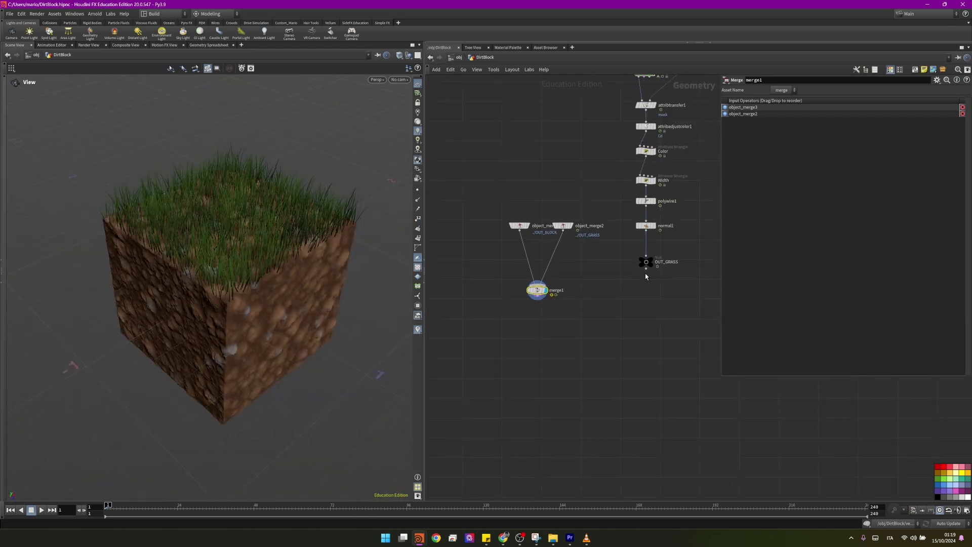
{"action": "left_click_drag", "start_coordinate": [646, 262], "coordinate": [604, 331], "text": "alt"}
{"action": "scroll", "coordinate": [547, 329], "scroll_direction": "up", "scroll_amount": 2}
{"action": "left_click", "coordinate": [572, 329]}
Step: Rename the output null OUT_DIRT_BLOCK
{"action": "type", "text": "DIRT"}
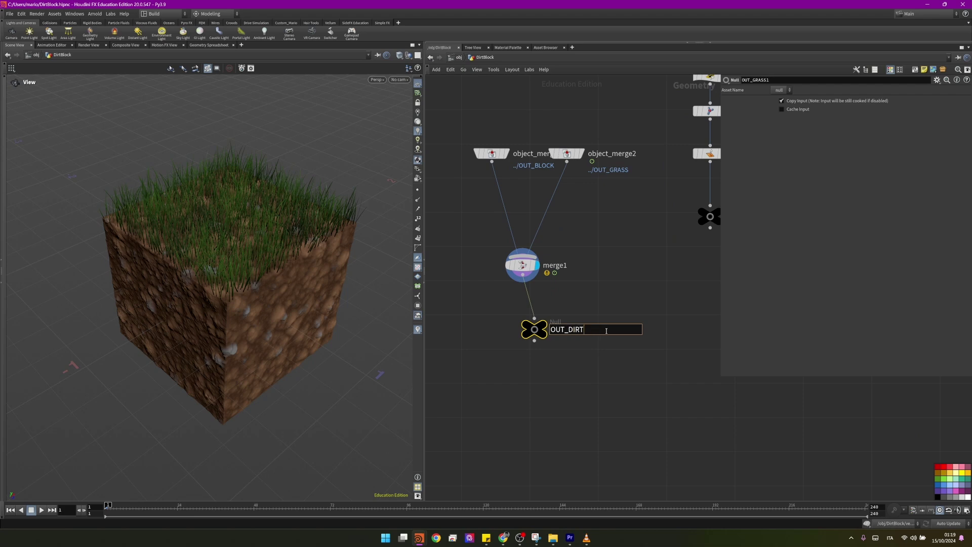
{"action": "type", "text": "_BLOCK"}
{"action": "key", "text": "Return"}
{"action": "key", "text": "ctrl+z"}
{"action": "scroll", "coordinate": [575, 188], "scroll_direction": "down", "scroll_amount": 4}
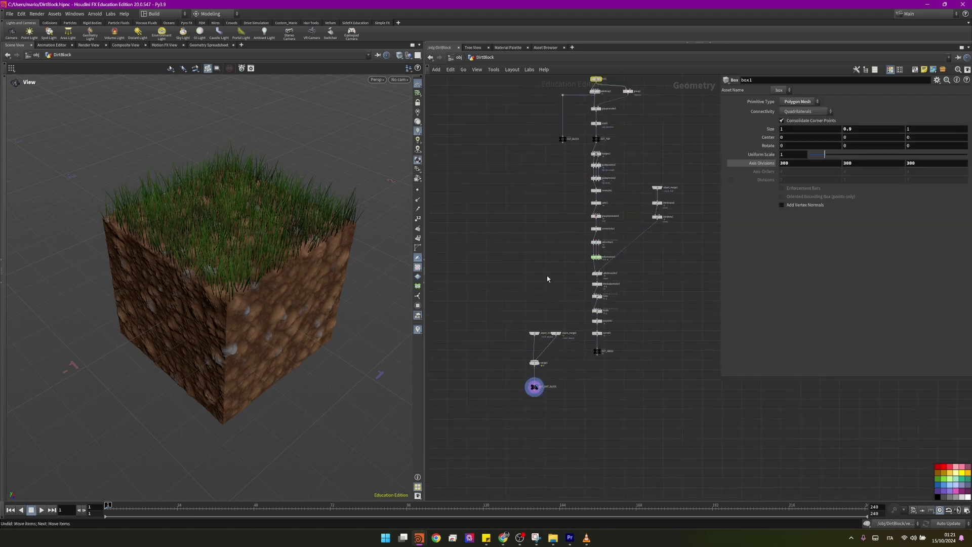
{"action": "scroll", "coordinate": [557, 176], "scroll_direction": "up", "scroll_amount": 5}
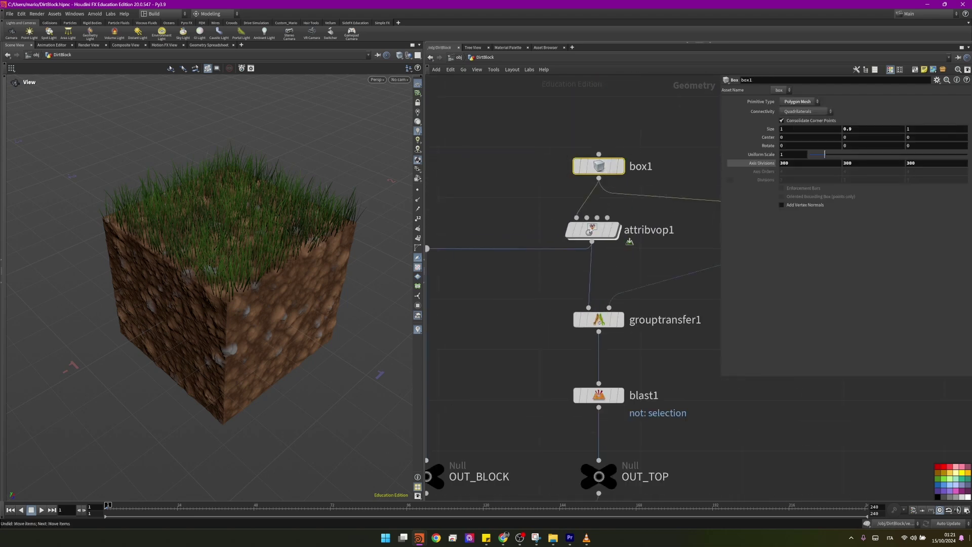
Step: Switch to Manual updates and set box1 Axis Divisions to 500
{"action": "left_click", "coordinate": [950, 523]}
{"action": "left_click", "coordinate": [942, 514]}
{"action": "left_click", "coordinate": [779, 163]}
{"action": "type", "text": "5"}
{"action": "type", "text": "00"}
{"action": "key", "text": "Return"}
Step: Set hairgen1 Density to 10000
{"action": "scroll", "coordinate": [614, 195], "scroll_direction": "down", "scroll_amount": 3}
{"action": "middle_click_drag", "start_coordinate": [625, 260], "coordinate": [607, 185]}
{"action": "scroll", "coordinate": [580, 278], "scroll_direction": "up", "scroll_amount": 3}
{"action": "left_click", "coordinate": [579, 259]}
{"action": "left_click", "coordinate": [787, 153]}
{"action": "key", "text": "Return"}
Step: Display blast1, restore Auto Update, and set blast1's Group to TopFace
{"action": "scroll", "coordinate": [597, 263], "scroll_direction": "down", "scroll_amount": 3}
{"action": "scroll", "coordinate": [598, 300], "scroll_direction": "up", "scroll_amount": 3}
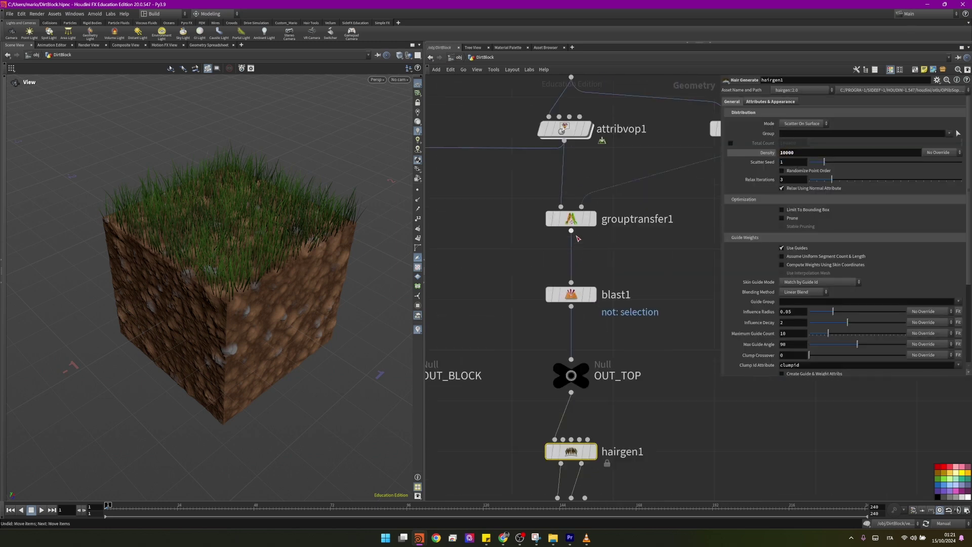
{"action": "mouse_move", "coordinate": [597, 299]}
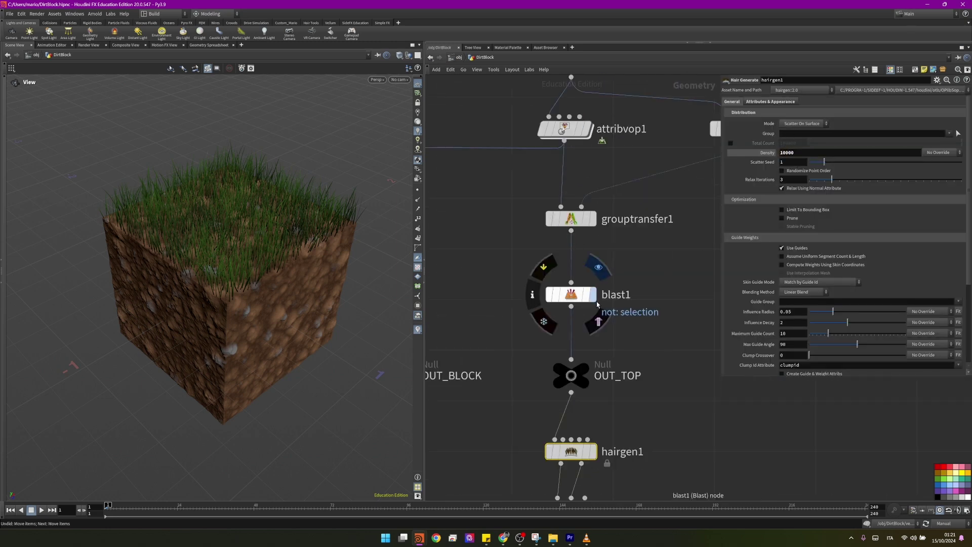
{"action": "left_click", "coordinate": [593, 296]}
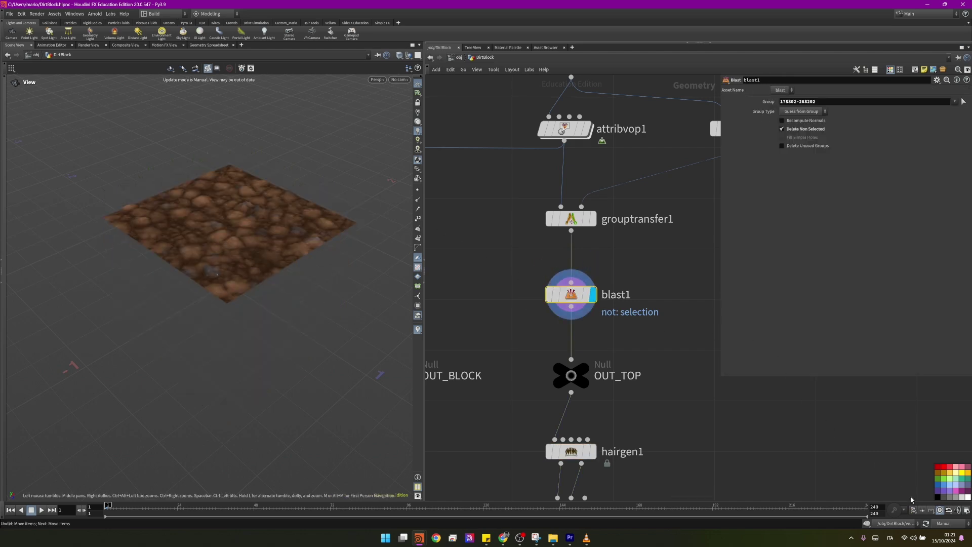
{"action": "left_click", "coordinate": [945, 523]}
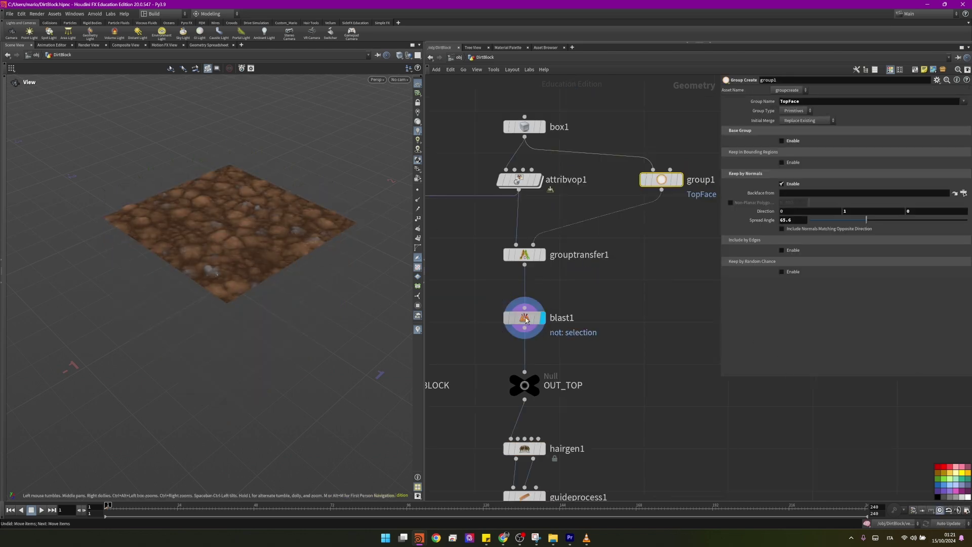
{"action": "left_click", "coordinate": [954, 102]}
{"action": "left_click", "coordinate": [888, 118]}
Step: Display OUT_DIRT_BLOCK and orbit to a front view of the block
{"action": "scroll", "coordinate": [513, 308], "scroll_direction": "down", "scroll_amount": 8}
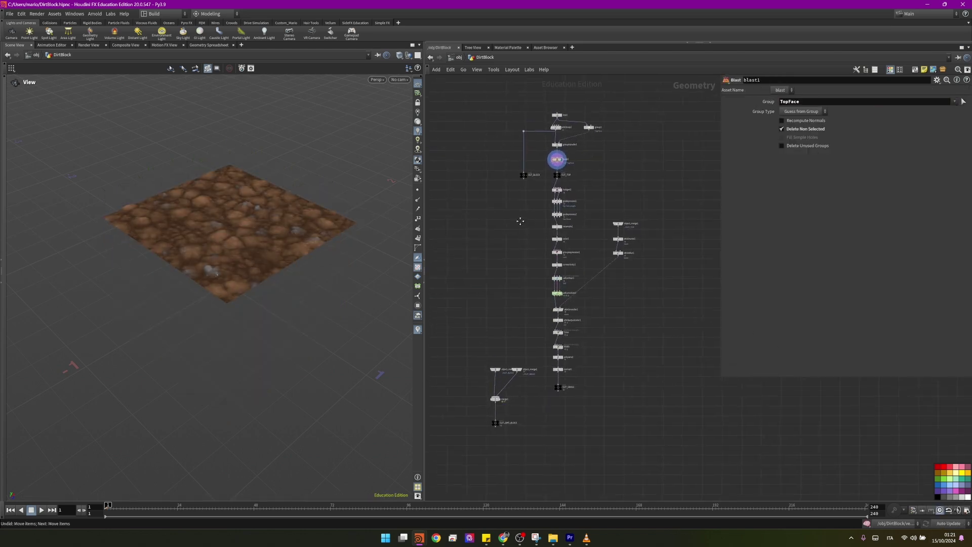
{"action": "scroll", "coordinate": [557, 134], "scroll_direction": "up", "scroll_amount": 8}
{"action": "scroll", "coordinate": [508, 291], "scroll_direction": "down", "scroll_amount": 7}
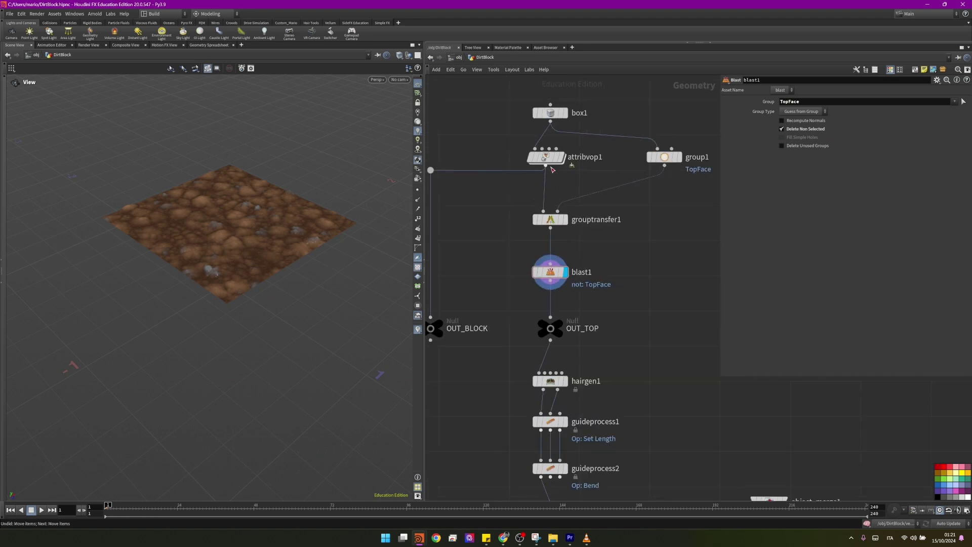
{"action": "scroll", "coordinate": [509, 293], "scroll_direction": "up", "scroll_amount": 6}
{"action": "left_click", "coordinate": [487, 344]}
{"action": "left_click_drag", "start_coordinate": [243, 233], "coordinate": [317, 235]}
Step: Add a File Cache node to the grass chain
{"action": "left_click_drag", "start_coordinate": [268, 329], "coordinate": [278, 332]}
{"action": "scroll", "coordinate": [430, 299], "scroll_direction": "down", "scroll_amount": 4}
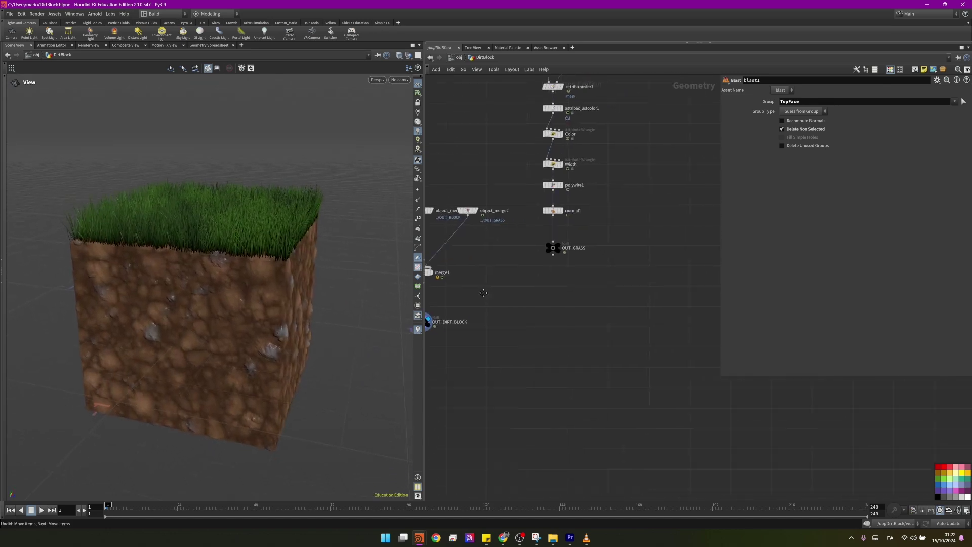
{"action": "scroll", "coordinate": [549, 285], "scroll_direction": "up", "scroll_amount": 4}
{"action": "key", "text": "Tab"}
{"action": "type", "text": "filecache"}
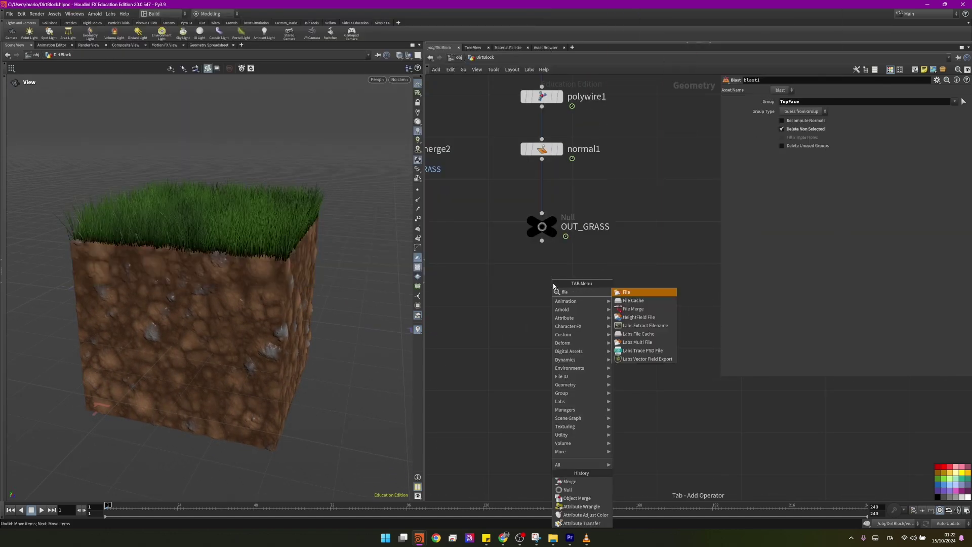
{"action": "key", "text": "Return"}
{"action": "left_click", "coordinate": [551, 297]}
Step: Add an Attribute Delete node and arrange attribdelete1, filecache1 and OUT_GRASS under normal1
{"action": "key", "text": "Tab"}
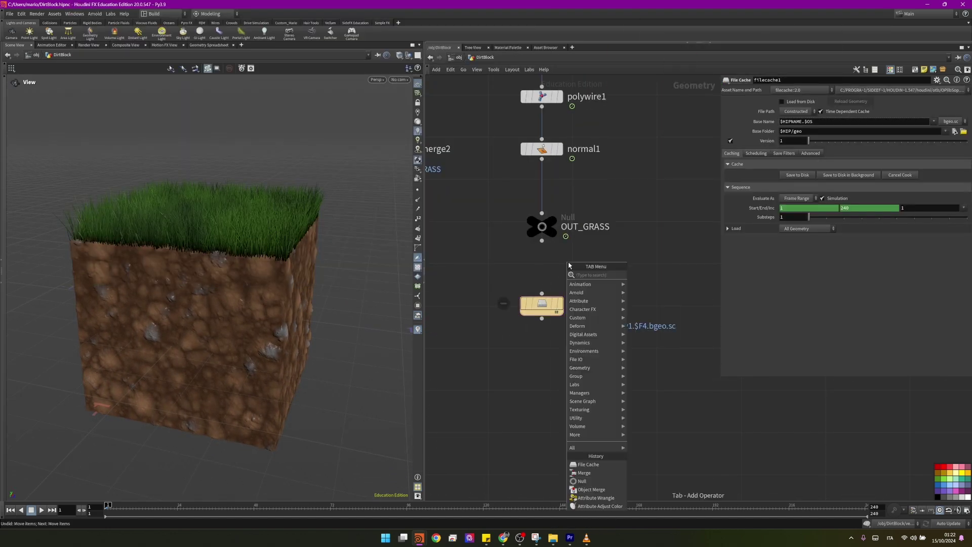
{"action": "mouse_move", "coordinate": [587, 288]}
{"action": "left_click", "coordinate": [653, 81]}
{"action": "left_click", "coordinate": [542, 263]}
{"action": "left_click_drag", "start_coordinate": [545, 216], "coordinate": [542, 318]}
{"action": "left_click_drag", "start_coordinate": [622, 375], "coordinate": [541, 373]}
{"action": "left_click_drag", "start_coordinate": [540, 271], "coordinate": [540, 212], "text": "shift"}
Step: Make attribdelete1 delete all non-selected attributes, keeping only the vertex colour
{"action": "left_click", "coordinate": [540, 212]}
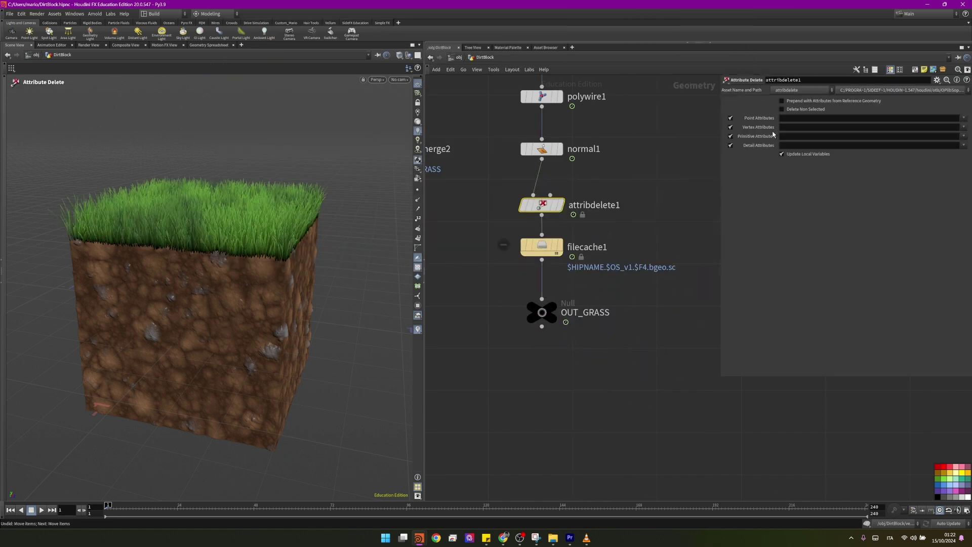
{"action": "left_click", "coordinate": [798, 109]}
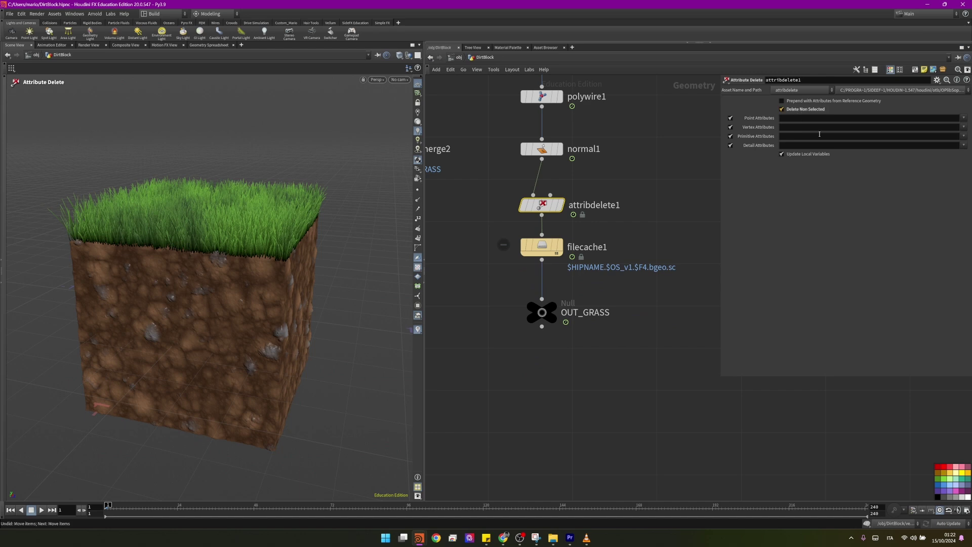
{"action": "left_click", "coordinate": [965, 127]}
{"action": "left_click", "coordinate": [947, 133]}
{"action": "scroll", "coordinate": [543, 254], "scroll_direction": "up", "scroll_amount": 1}
Step: Inspect filecache1's geometry info and set the cache end frame to 100
{"action": "left_click", "coordinate": [543, 248]}
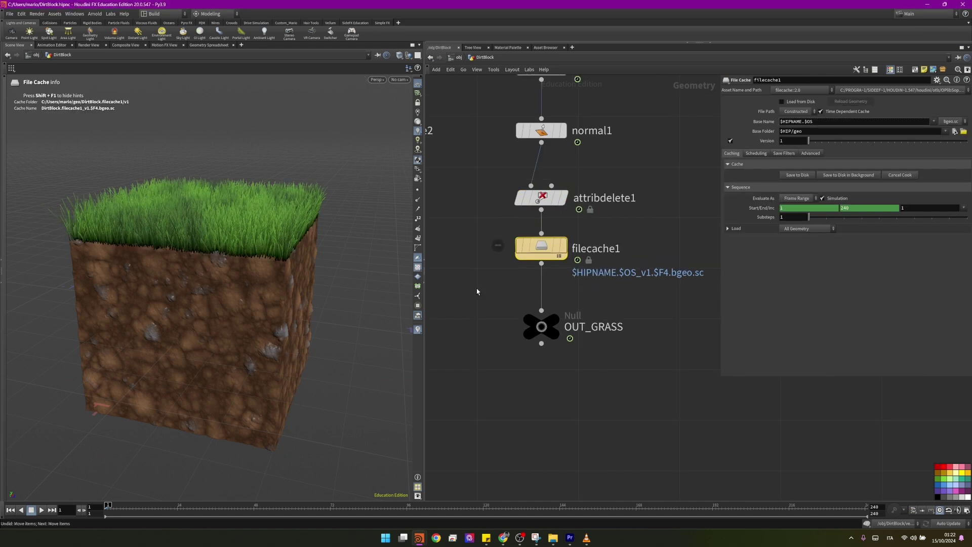
{"action": "middle_click", "coordinate": [543, 252]}
{"action": "left_click", "coordinate": [850, 208]}
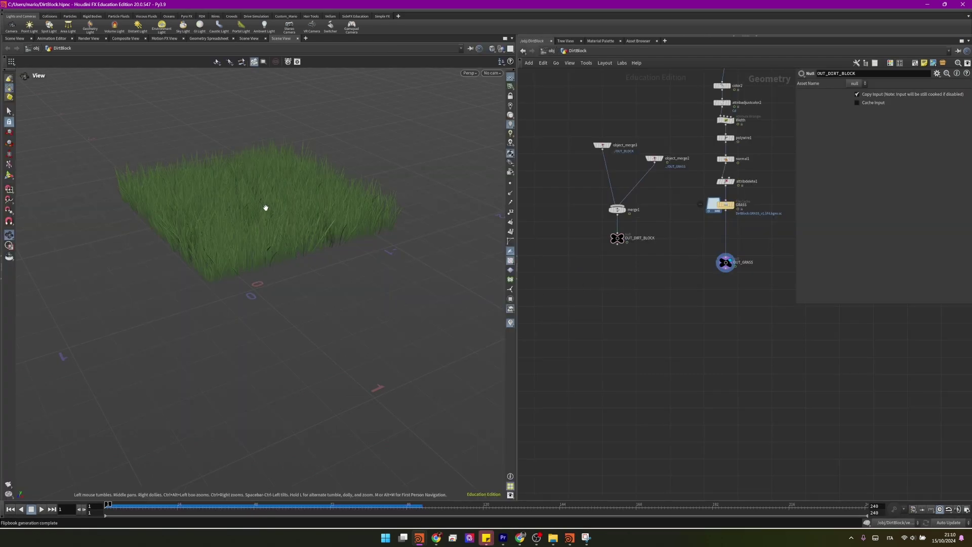
Step: Display OUT_DIRT_BLOCK and orbit around the grass-topped dirt cube
{"action": "right_click_drag", "start_coordinate": [266, 208], "coordinate": [397, 195]}
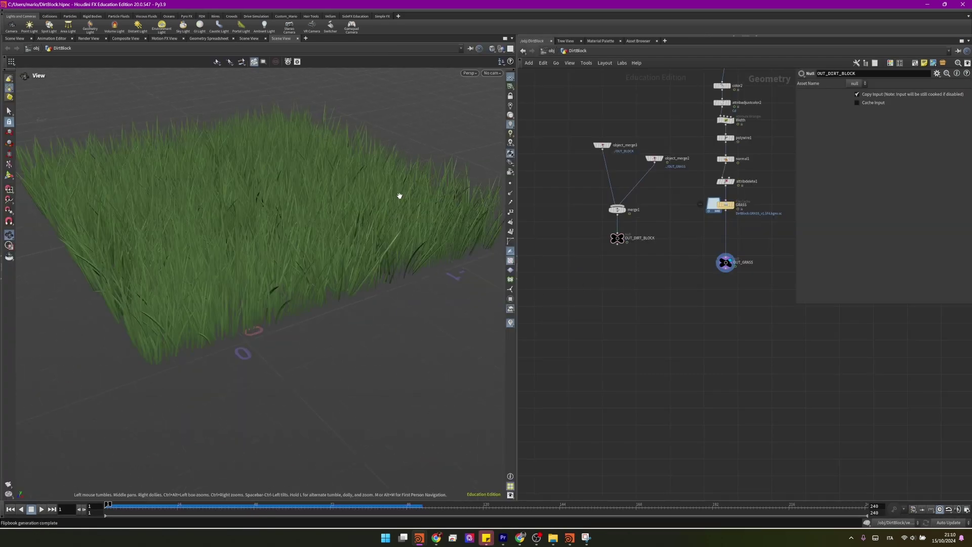
{"action": "left_click_drag", "start_coordinate": [397, 196], "coordinate": [384, 223]}
{"action": "scroll", "coordinate": [653, 227], "scroll_direction": "up", "scroll_amount": 5}
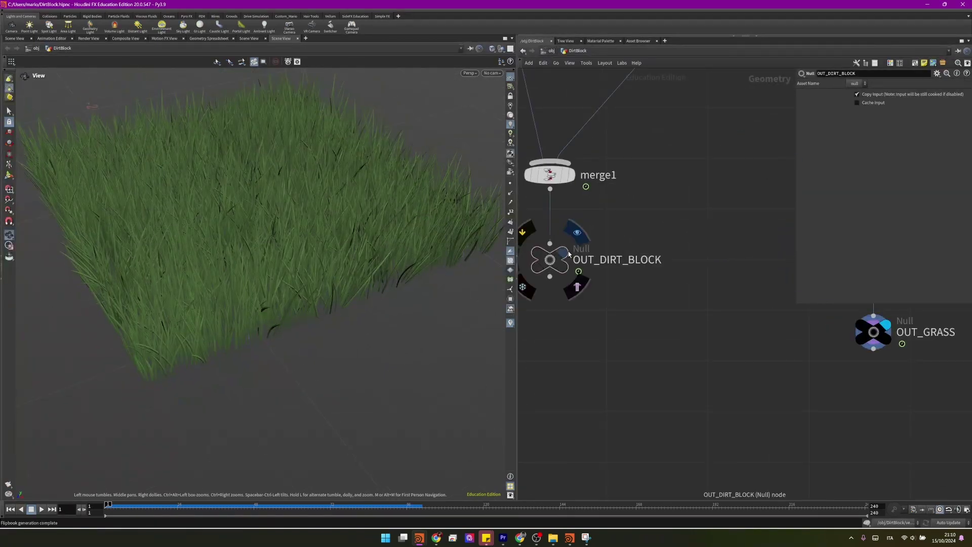
{"action": "left_click", "coordinate": [578, 232]}
{"action": "scroll", "coordinate": [397, 292], "scroll_direction": "down", "scroll_amount": 5}
{"action": "left_click_drag", "start_coordinate": [352, 272], "coordinate": [331, 263]}
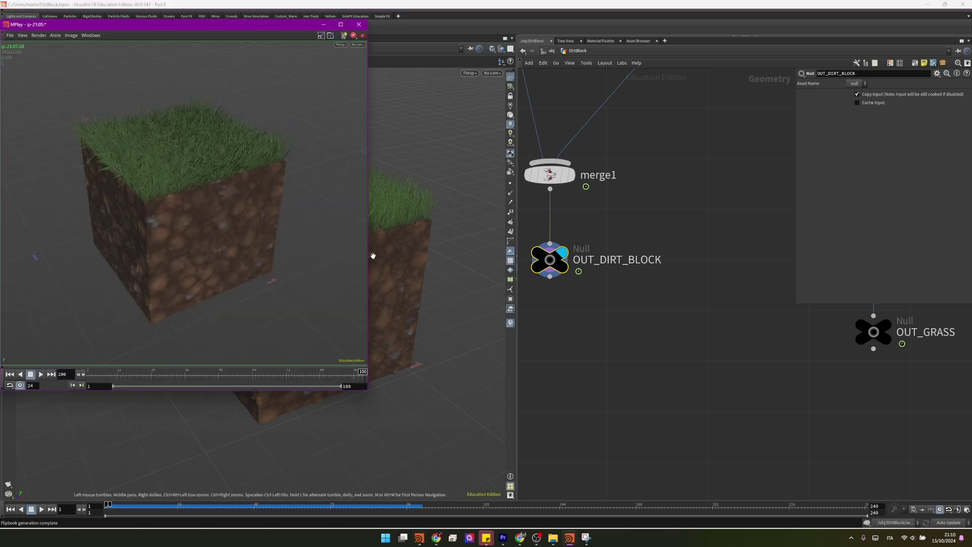
Step: Play the swaying-grass flipbook animation and zoom in on it
{"action": "left_click", "coordinate": [41, 375]}
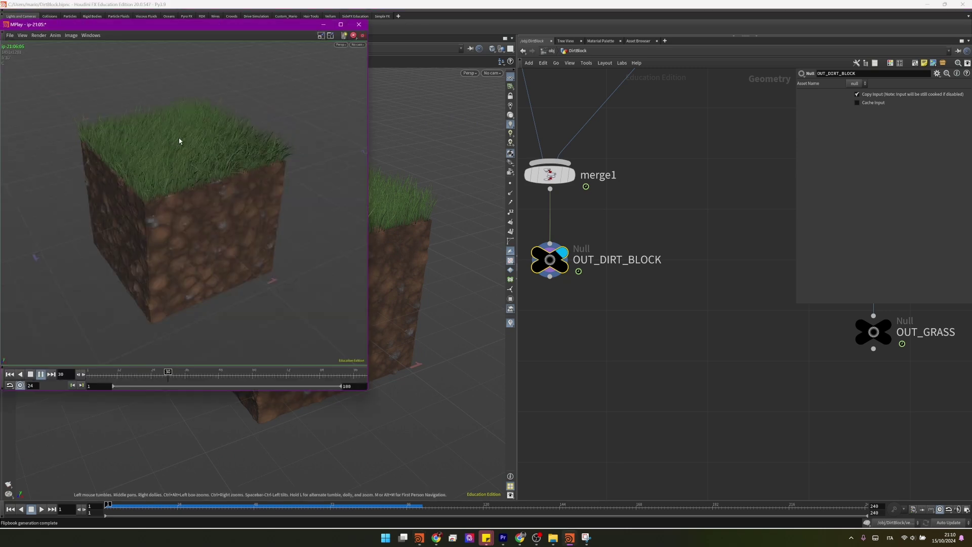
{"action": "scroll", "coordinate": [183, 148], "scroll_direction": "down", "scroll_amount": 1}
{"action": "scroll", "coordinate": [182, 148], "scroll_direction": "up", "scroll_amount": 6}
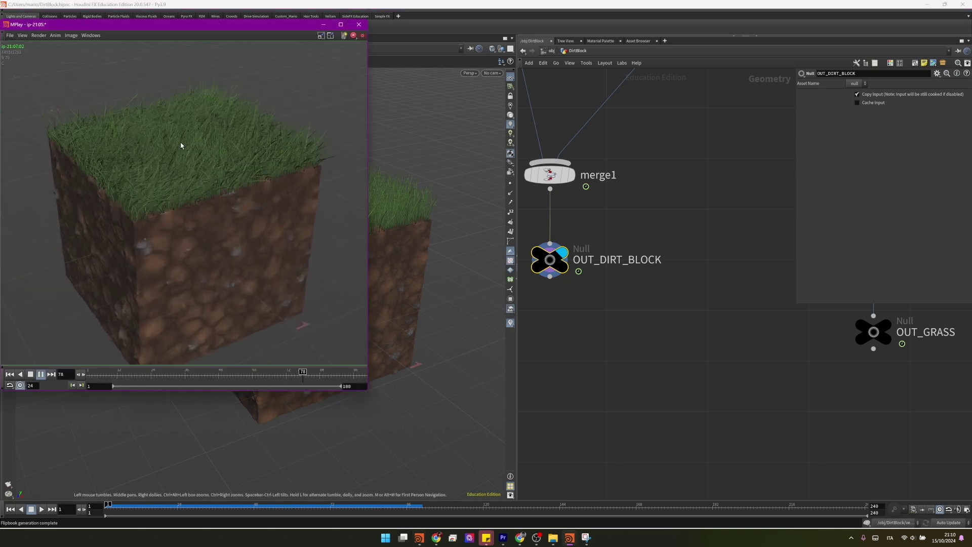
{"action": "scroll", "coordinate": [181, 145], "scroll_direction": "down", "scroll_amount": 5}
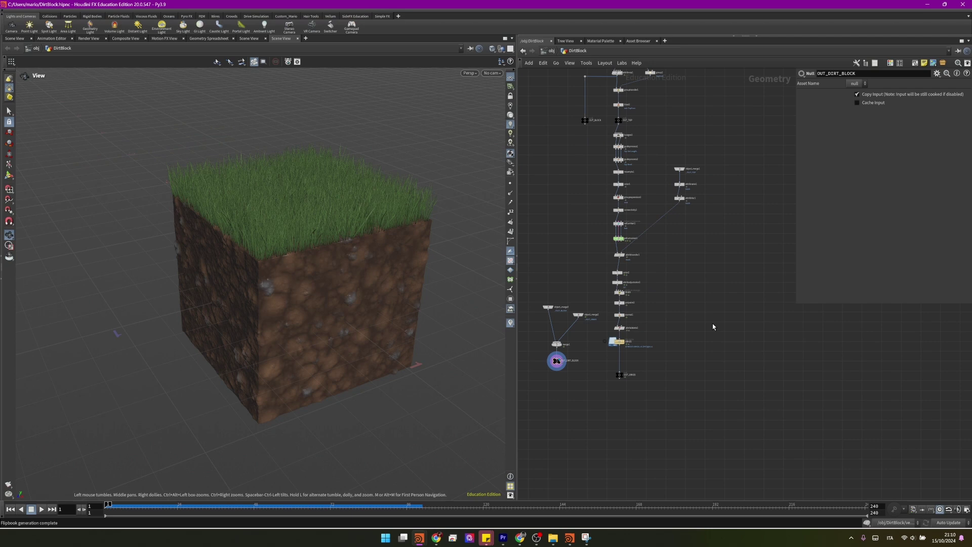
Step: Add a grid with 30 rows and make it the displayed node
{"action": "key", "text": "Tab"}
{"action": "type", "text": "gri"}
{"action": "key", "text": "Return"}
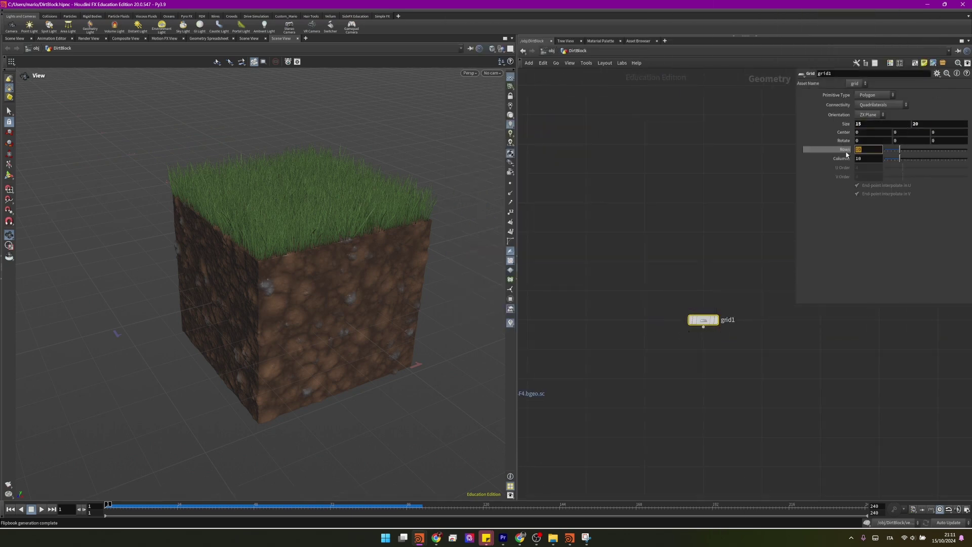
{"action": "type", "text": "30"}
{"action": "key", "text": "Return"}
{"action": "scroll", "coordinate": [719, 330], "scroll_direction": "up", "scroll_amount": 3}
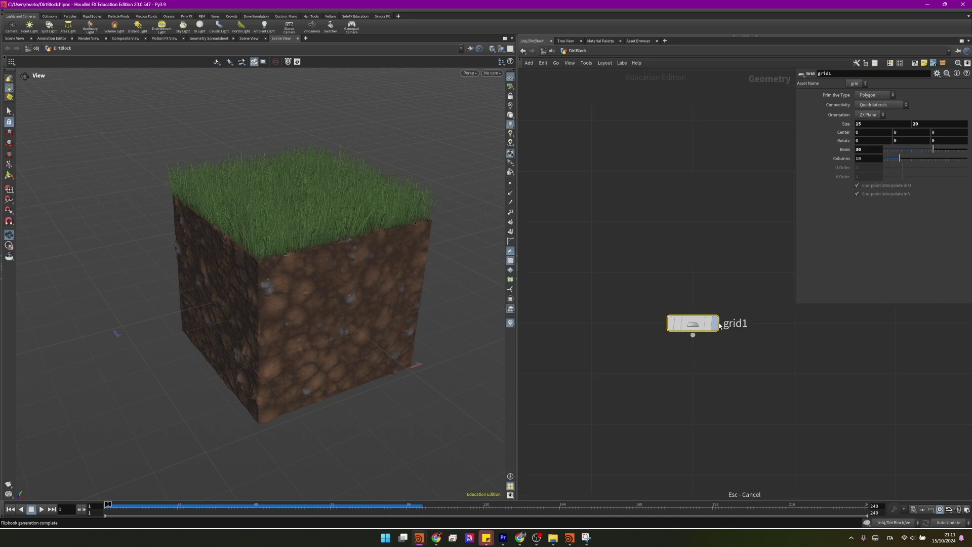
{"action": "left_click", "coordinate": [717, 326]}
{"action": "left_click_drag", "start_coordinate": [97, 282], "coordinate": [202, 242]}
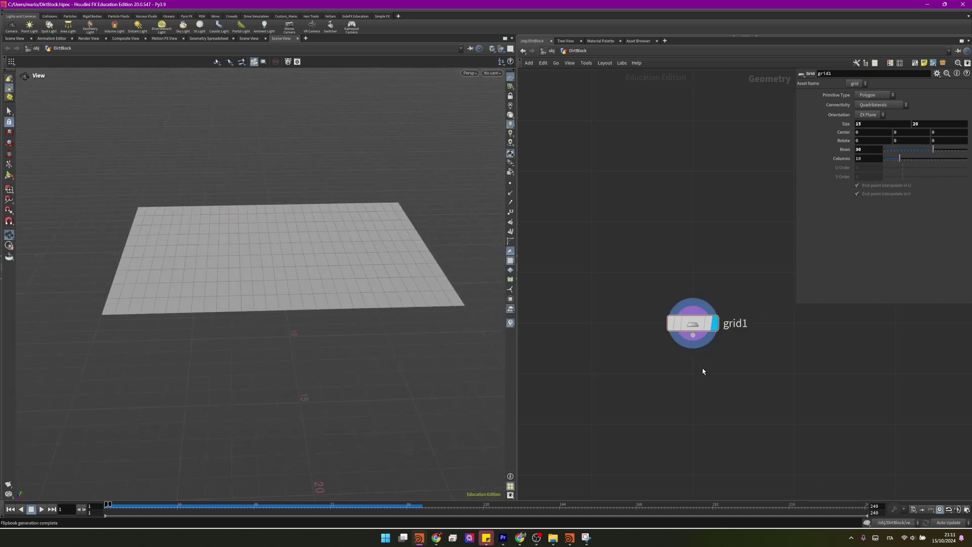
Step: Bend the grid 90° with capture origin Z -2.25 and capture length 4
{"action": "key", "text": "Tab"}
{"action": "type", "text": "ben"}
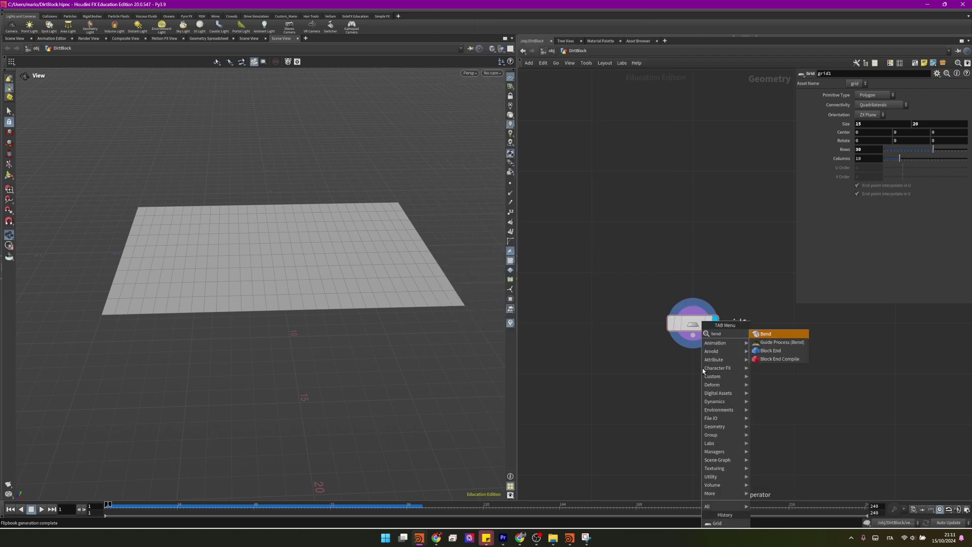
{"action": "key", "text": "Return"}
{"action": "left_click", "coordinate": [703, 371]}
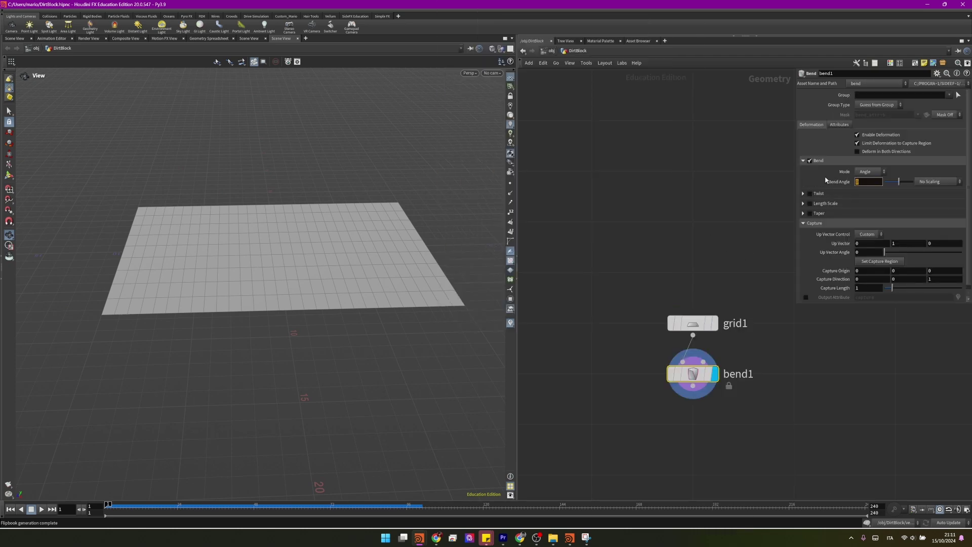
{"action": "key", "text": "Return"}
{"action": "left_click_drag", "start_coordinate": [355, 197], "coordinate": [242, 269]}
{"action": "scroll", "coordinate": [865, 250], "scroll_direction": "down", "scroll_amount": 1}
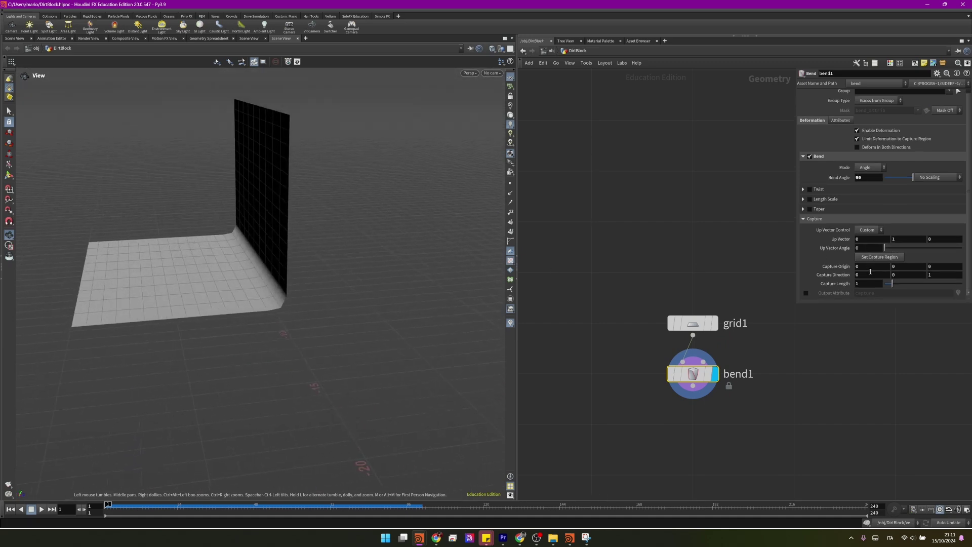
{"action": "left_click", "coordinate": [930, 266]}
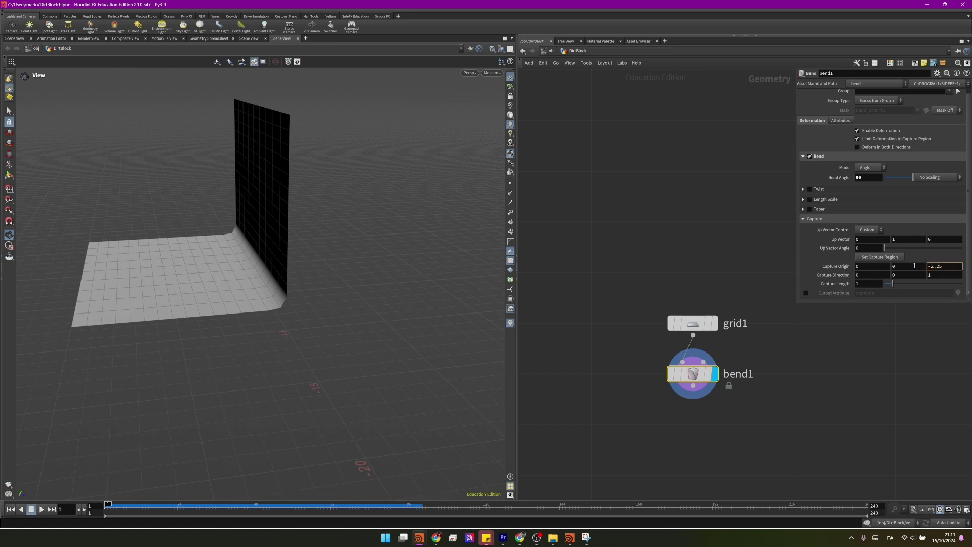
{"action": "key", "text": "Return"}
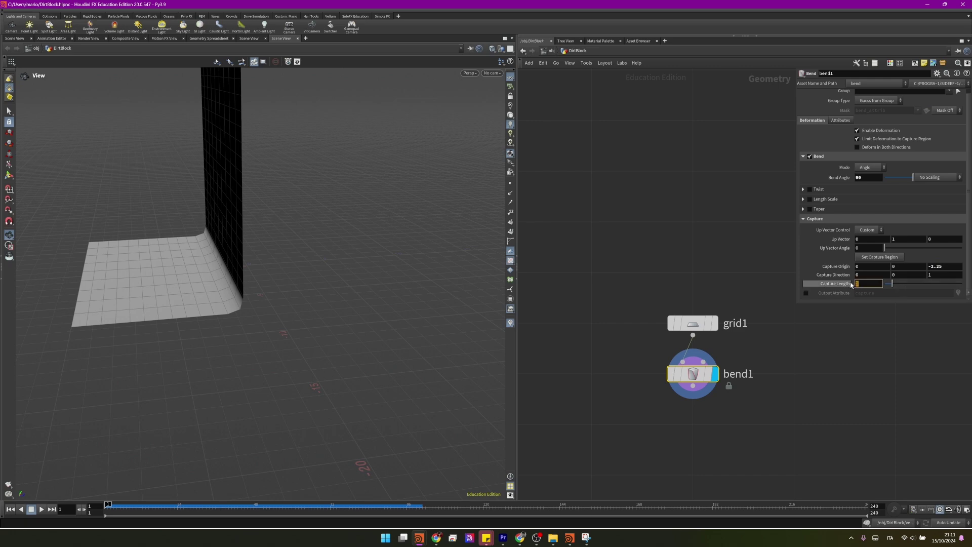
{"action": "left_click_drag", "start_coordinate": [892, 284], "coordinate": [916, 284]}
{"action": "left_click_drag", "start_coordinate": [340, 267], "coordinate": [98, 304]}
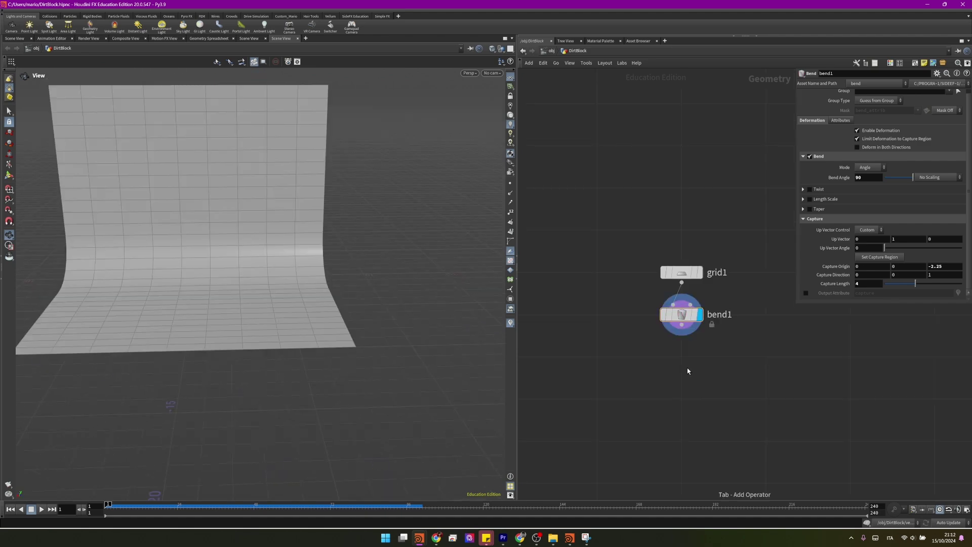
{"action": "key", "text": "Tab"}
Step: Add a Transform after the bend and offset the backdrop 6 units along Z
{"action": "type", "text": "transform"}
{"action": "key", "text": "Return"}
{"action": "left_click", "coordinate": [687, 367]}
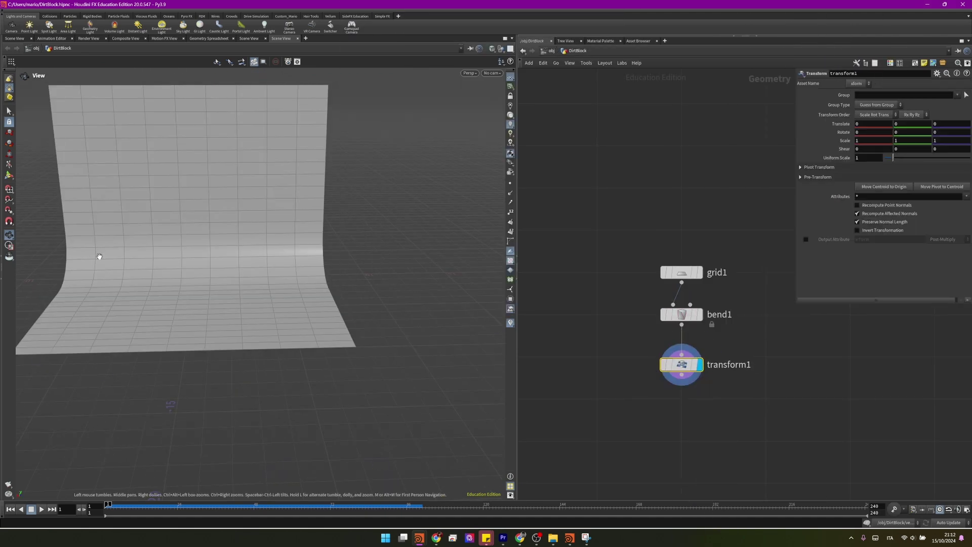
{"action": "key", "text": "h"}
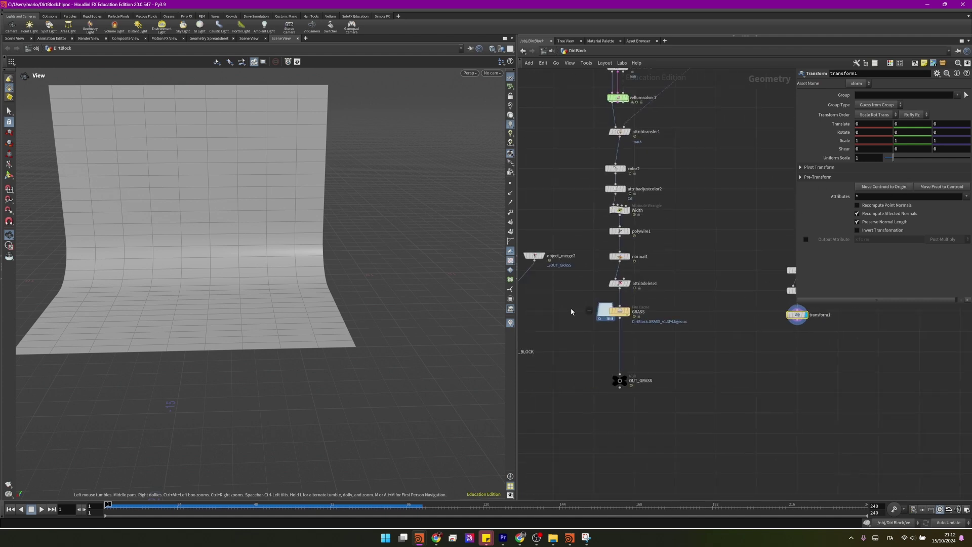
{"action": "scroll", "coordinate": [565, 314], "scroll_direction": "up", "scroll_amount": 3}
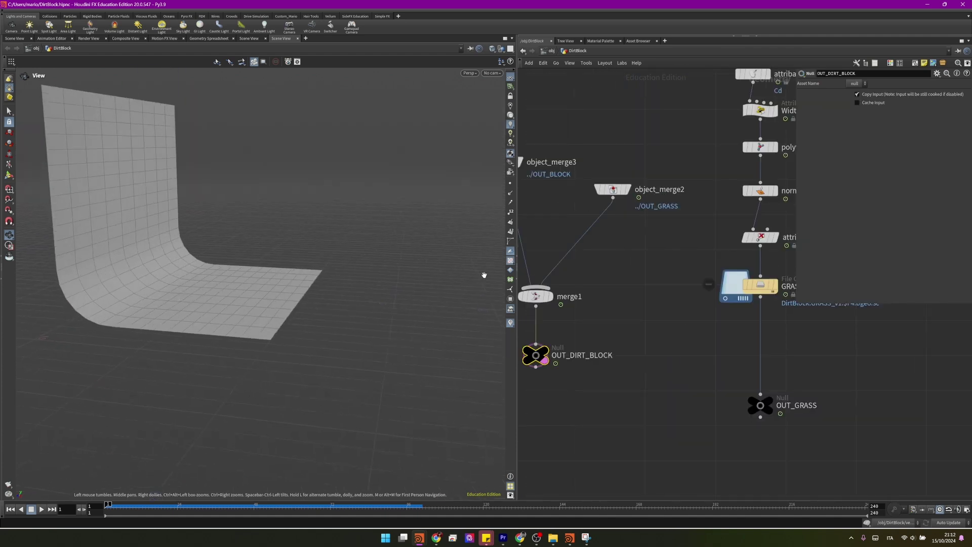
{"action": "key", "text": "h"}
{"action": "scroll", "coordinate": [721, 353], "scroll_direction": "up", "scroll_amount": 3}
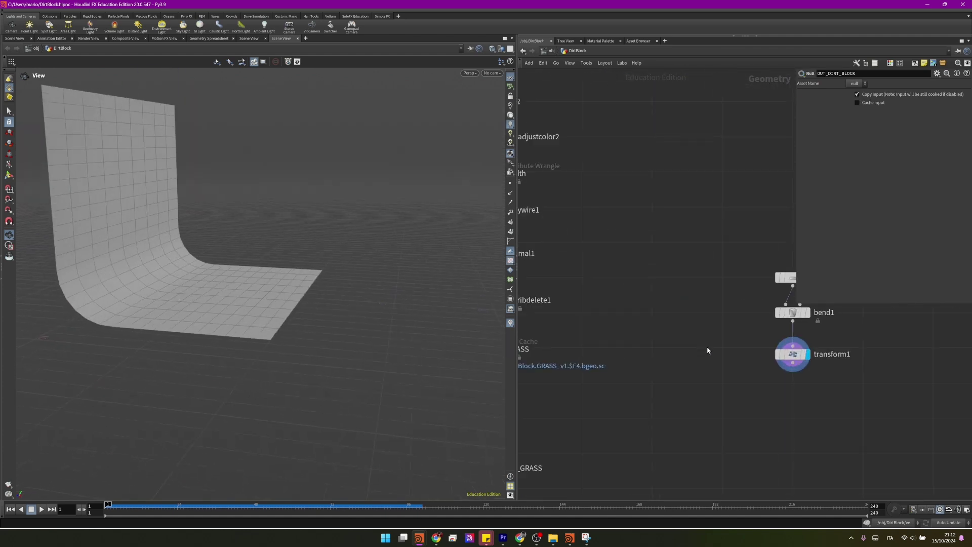
{"action": "left_click", "coordinate": [793, 353]}
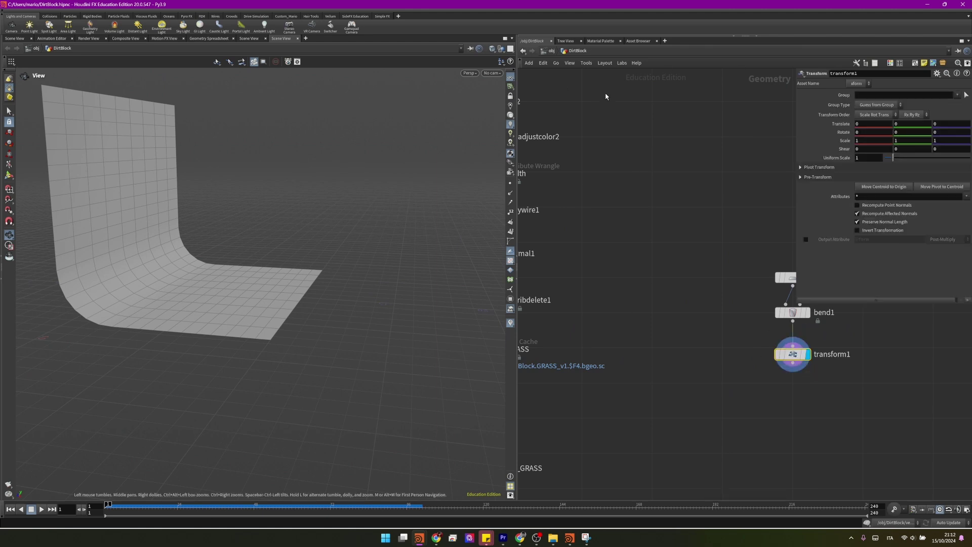
{"action": "type", "text": "6"}
{"action": "key", "text": "Return"}
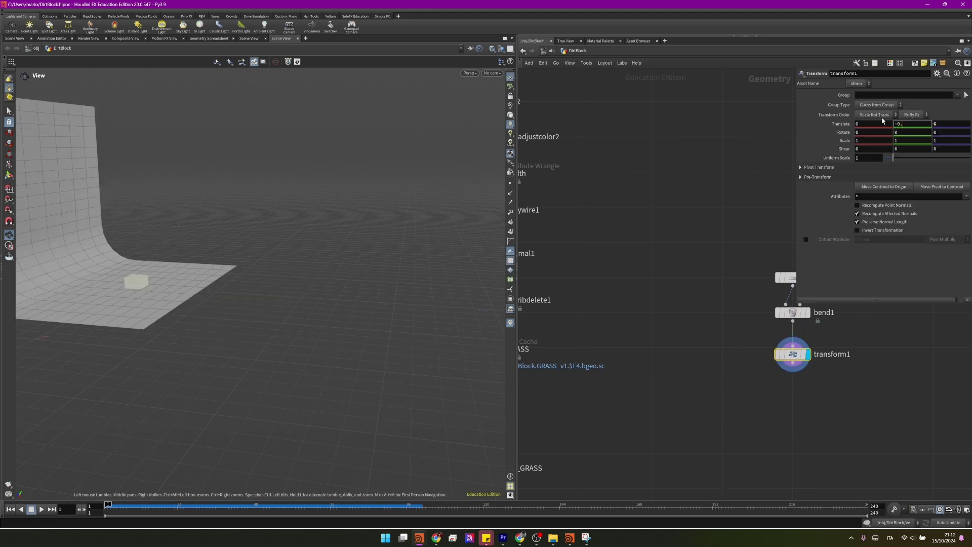
Step: Check the grass block on the backdrop, then select the grid, bend and transform nodes
{"action": "key", "text": "f"}
{"action": "left_click_drag", "start_coordinate": [206, 328], "coordinate": [181, 315]}
{"action": "key", "text": "h"}
{"action": "key", "text": "h"}
{"action": "left_click_drag", "start_coordinate": [803, 369], "coordinate": [541, 303]}
Step: Add a null after the backdrop transform and name it OUT_BG
{"action": "scroll", "coordinate": [557, 334], "scroll_direction": "up", "scroll_amount": 5}
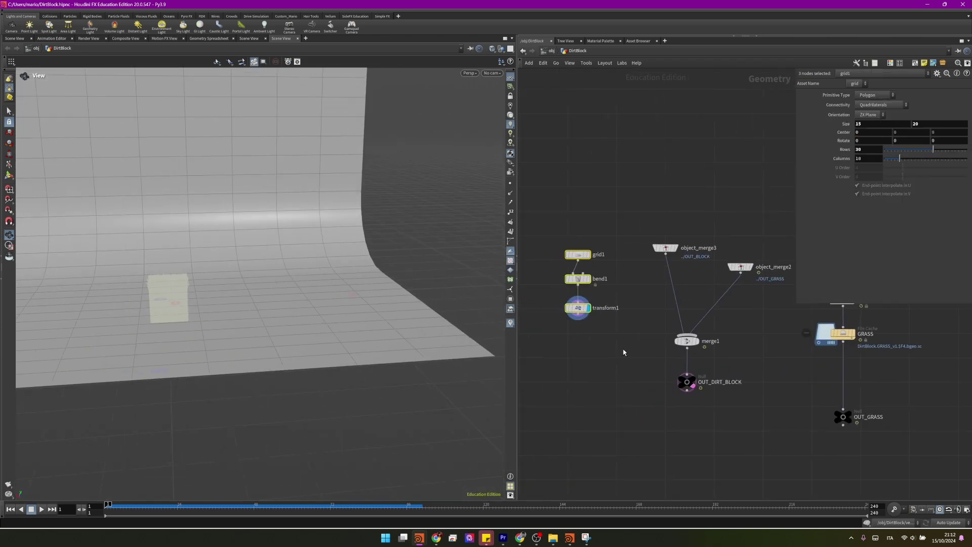
{"action": "key", "text": "Tab"}
{"action": "type", "text": "null"}
{"action": "key", "text": "Return"}
{"action": "left_click", "coordinate": [612, 340]}
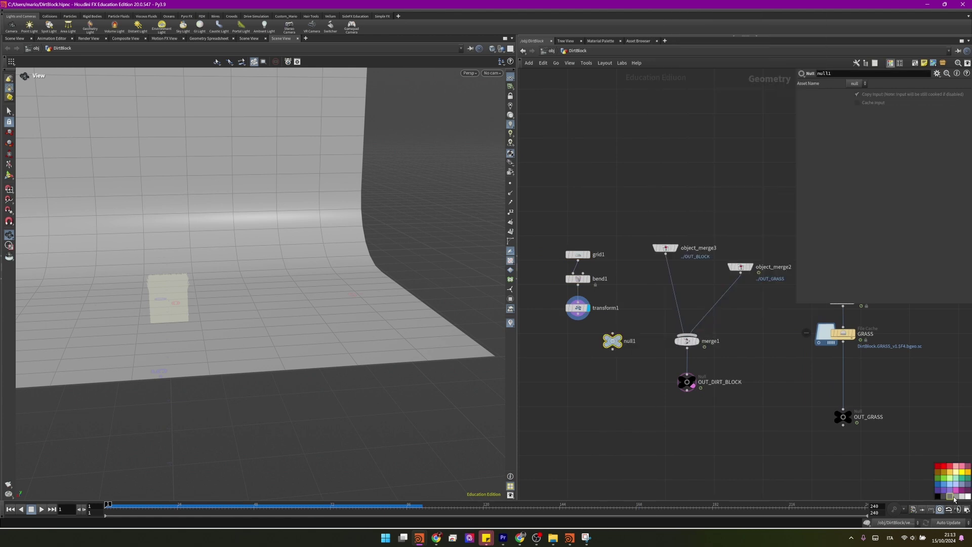
{"action": "double_click", "coordinate": [628, 340]}
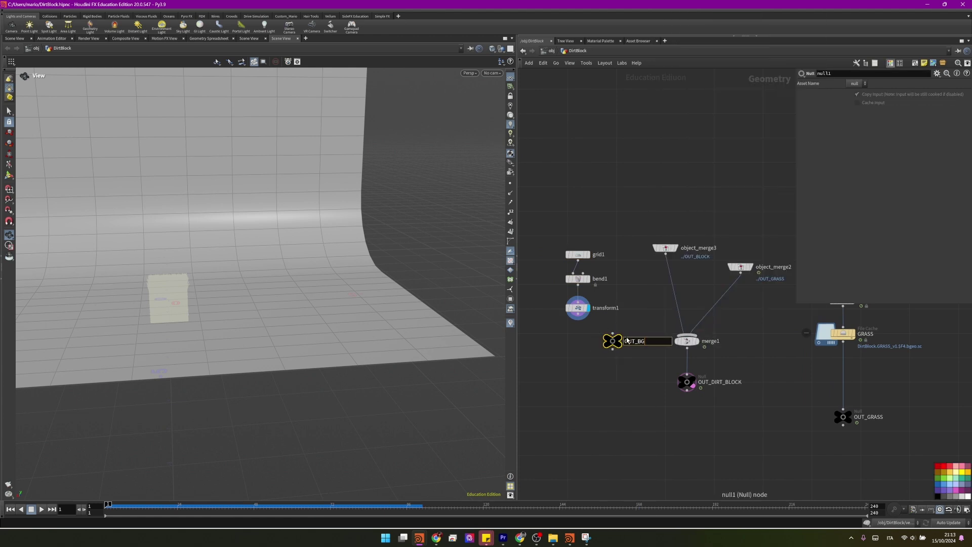
{"action": "type", "text": "OUT_BG"}
{"action": "key", "text": "Return"}
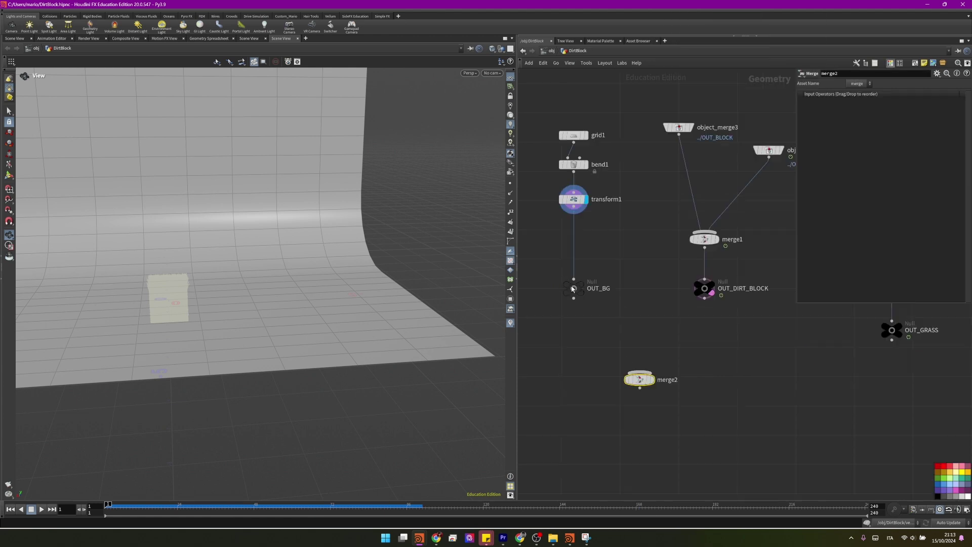
Step: Wire OUT_BG and OUT_DIRT_BLOCK into merge2 and view the block on the backdrop
{"action": "left_click_drag", "start_coordinate": [574, 298], "coordinate": [639, 372]}
{"action": "left_click_drag", "start_coordinate": [704, 299], "coordinate": [624, 354]}
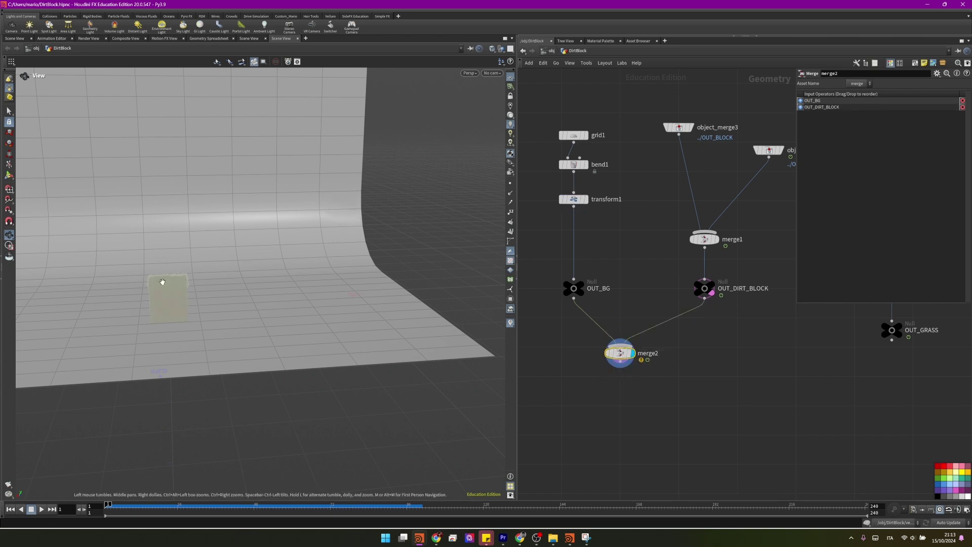
{"action": "right_click_drag", "start_coordinate": [176, 283], "coordinate": [59, 284]}
{"action": "left_click_drag", "start_coordinate": [59, 285], "coordinate": [215, 232]}
{"action": "right_click_drag", "start_coordinate": [215, 232], "coordinate": [389, 226]}
{"action": "scroll", "coordinate": [687, 386], "scroll_direction": "down", "scroll_amount": 5}
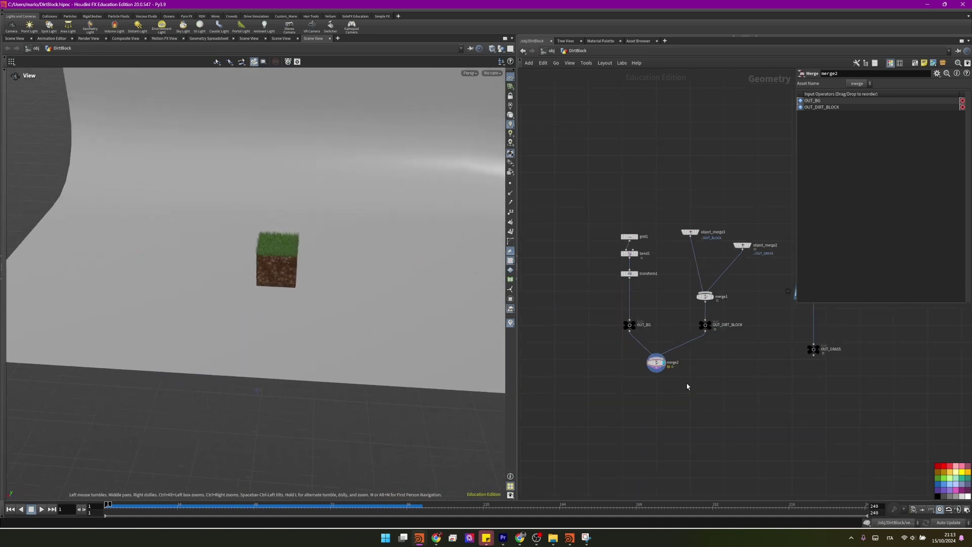
Step: Add a Copy to Points node with a 9×9 grid wired in as its target points
{"action": "key", "text": "Tab"}
{"action": "type", "text": "ct"}
{"action": "left_click", "coordinate": [713, 91]}
{"action": "scroll", "coordinate": [641, 350], "scroll_direction": "up", "scroll_amount": 3}
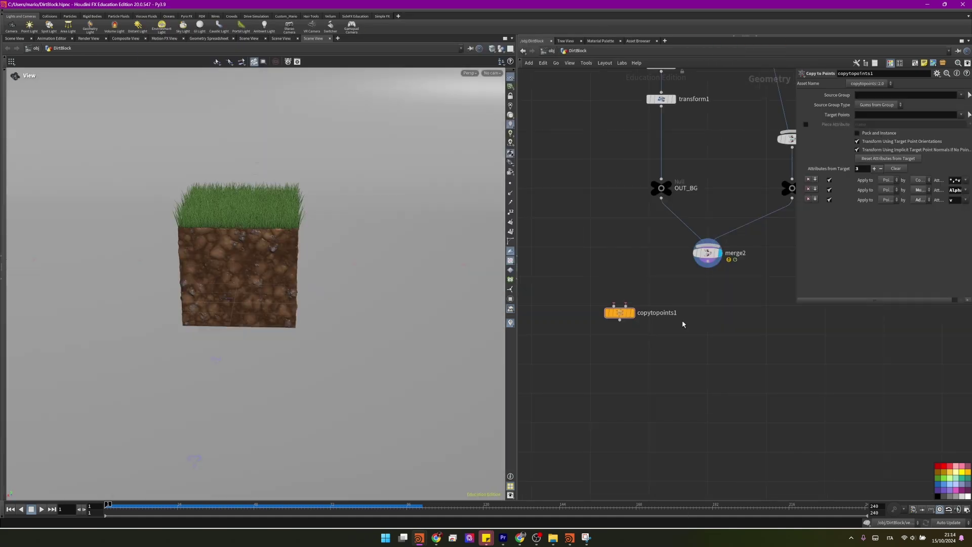
{"action": "key", "text": "Tab"}
{"action": "key", "text": "Escape"}
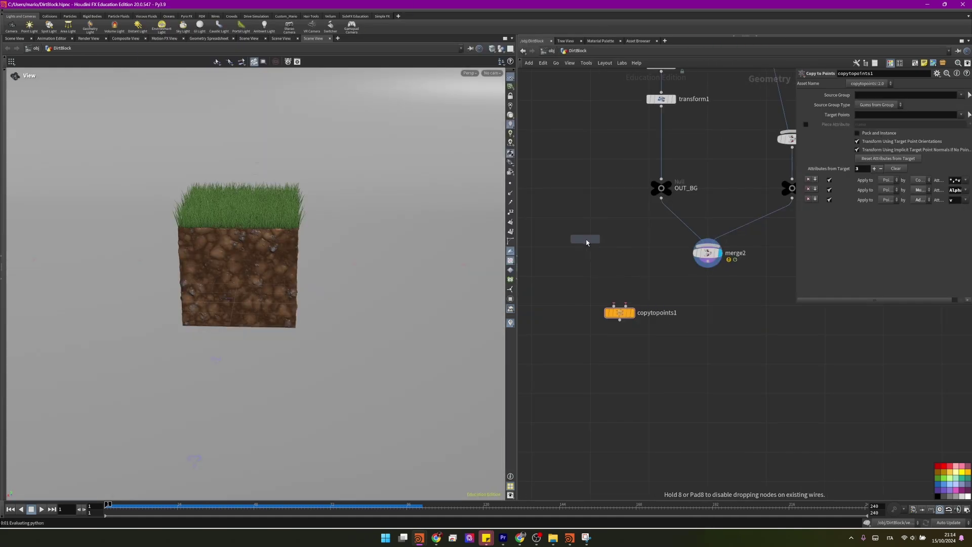
{"action": "left_click", "coordinate": [586, 240]}
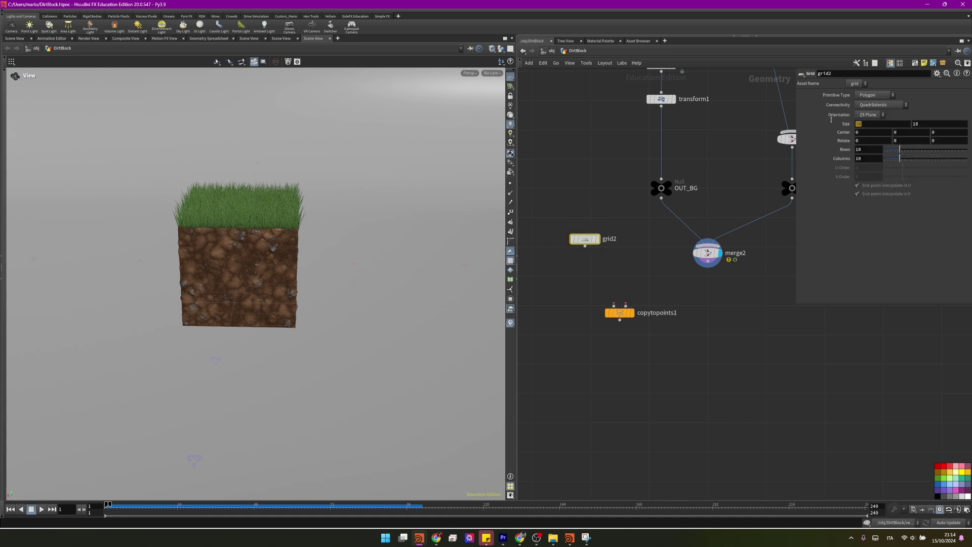
{"action": "type", "text": "9"}
{"action": "key", "text": "Tab"}
{"action": "type", "text": "9"}
{"action": "key", "text": "Return"}
{"action": "scroll", "coordinate": [598, 279], "scroll_direction": "up", "scroll_amount": 2}
{"action": "left_click", "coordinate": [578, 231]}
{"action": "left_click", "coordinate": [637, 316]}
{"action": "left_click_drag", "start_coordinate": [582, 221], "coordinate": [641, 221]}
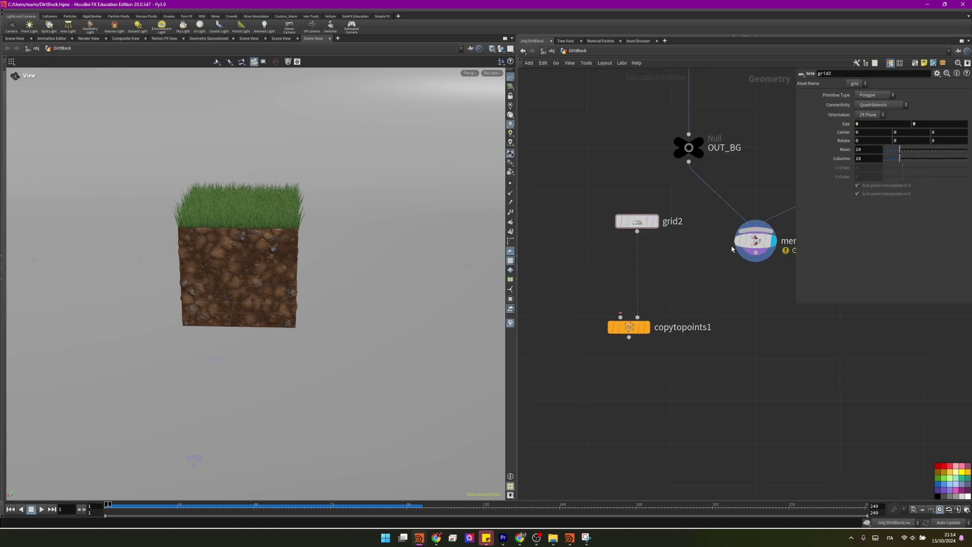
Step: Enable Pack and Instance, feed the merge in as source geometry, and display the copies
{"action": "left_click", "coordinate": [753, 261]}
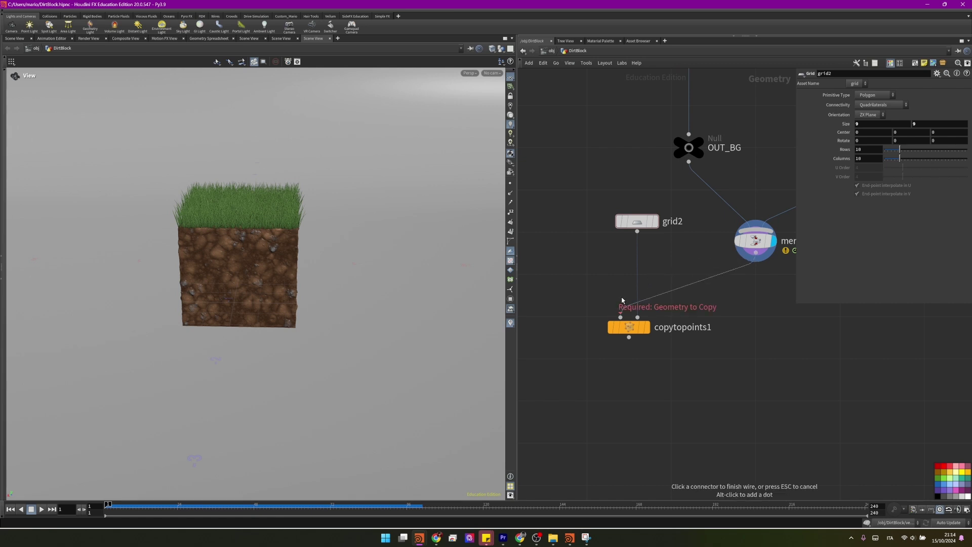
{"action": "key", "text": "Escape"}
{"action": "left_click", "coordinate": [644, 325]}
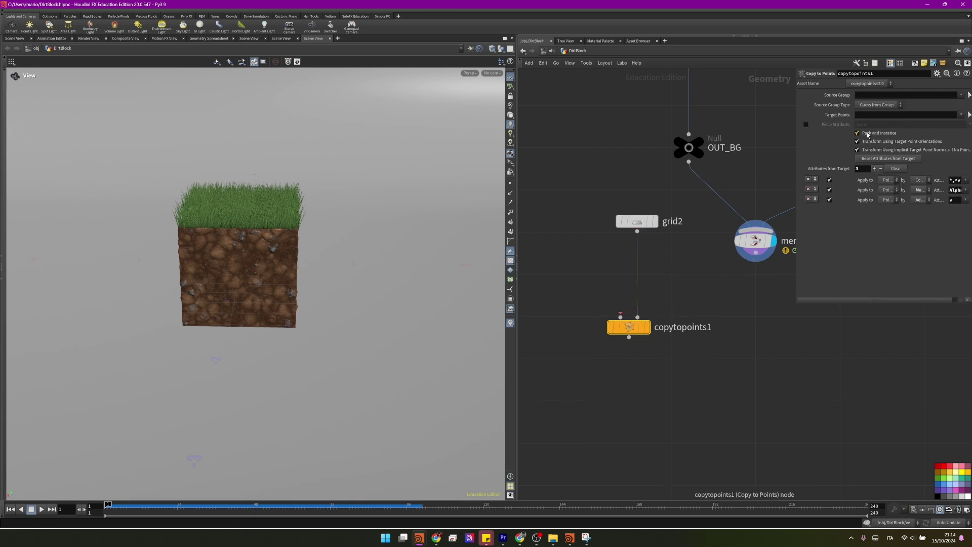
{"action": "left_click", "coordinate": [867, 134]}
{"action": "left_click", "coordinate": [754, 261]}
{"action": "left_click", "coordinate": [620, 316]}
{"action": "left_click", "coordinate": [648, 327]}
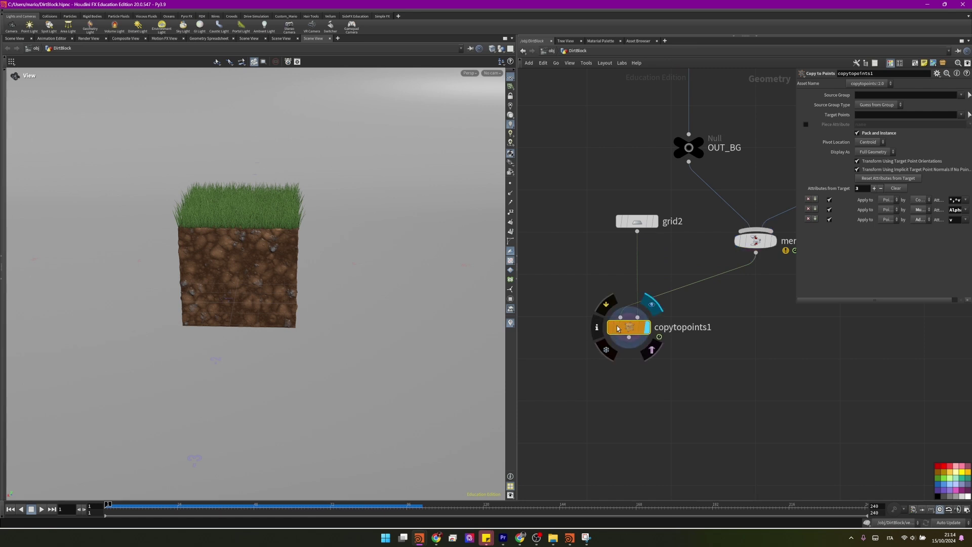
Step: Rewire the copy's source to OUT_DIRT_BLOCK and inspect the tiled blocks
{"action": "left_click_drag", "start_coordinate": [211, 290], "coordinate": [151, 264]}
{"action": "scroll", "coordinate": [633, 339], "scroll_direction": "down", "scroll_amount": 5}
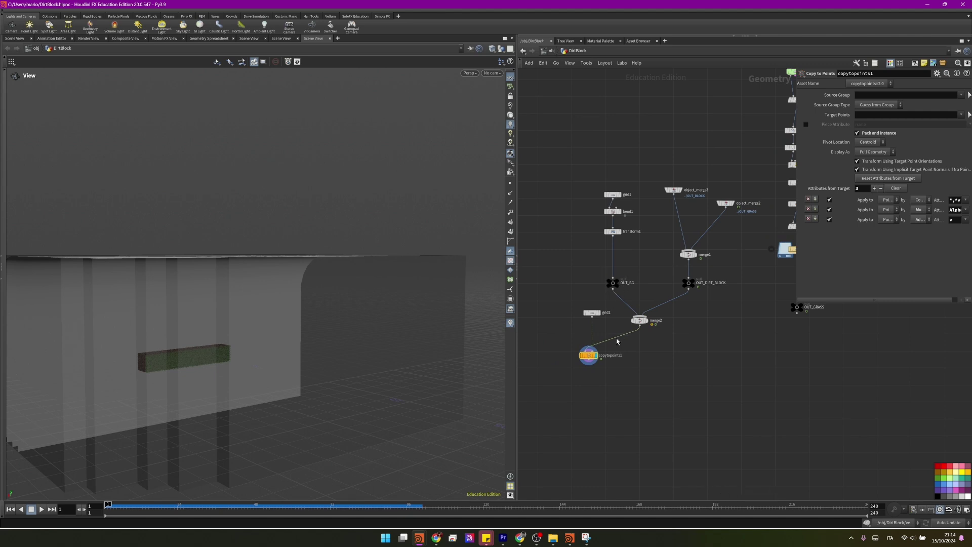
{"action": "left_click_drag", "start_coordinate": [617, 338], "coordinate": [692, 300]}
{"action": "scroll", "coordinate": [601, 367], "scroll_direction": "up", "scroll_amount": 3}
{"action": "mouse_move", "coordinate": [227, 369]}
{"action": "left_mouse_down"}
{"action": "mouse_move", "coordinate": [221, 386]}
{"action": "mouse_move", "coordinate": [233, 378]}
{"action": "left_mouse_up"}
{"action": "scroll", "coordinate": [671, 303], "scroll_direction": "down", "scroll_amount": 3}
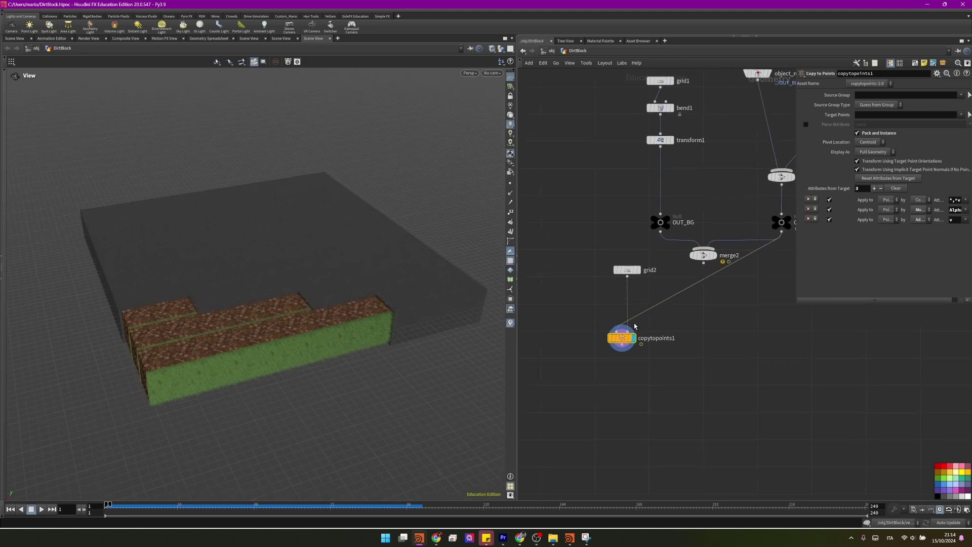
Step: Insert transform2 with a 90° X rotation between OUT_DIRT_BLOCK and the copy
{"action": "key", "text": "Tab"}
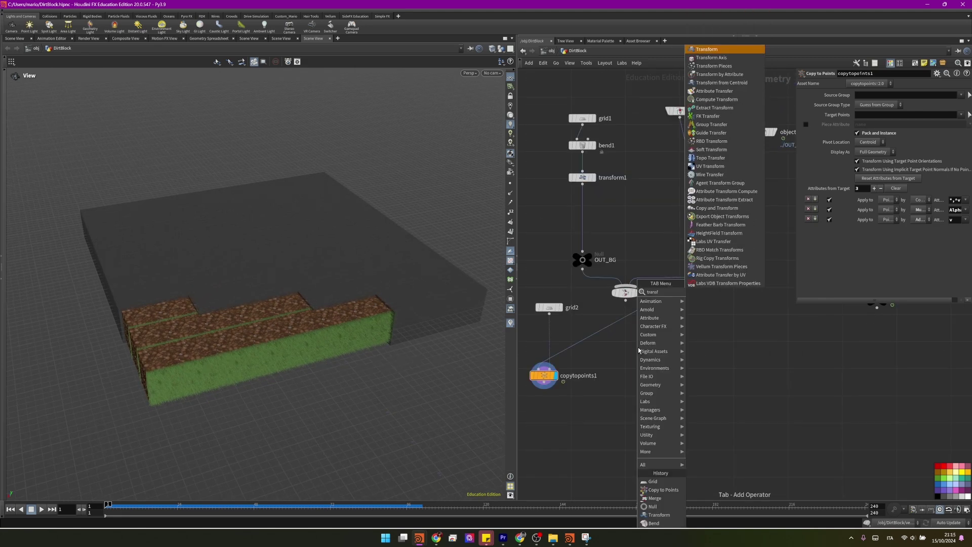
{"action": "left_click", "coordinate": [718, 46]}
{"action": "left_click", "coordinate": [667, 351]}
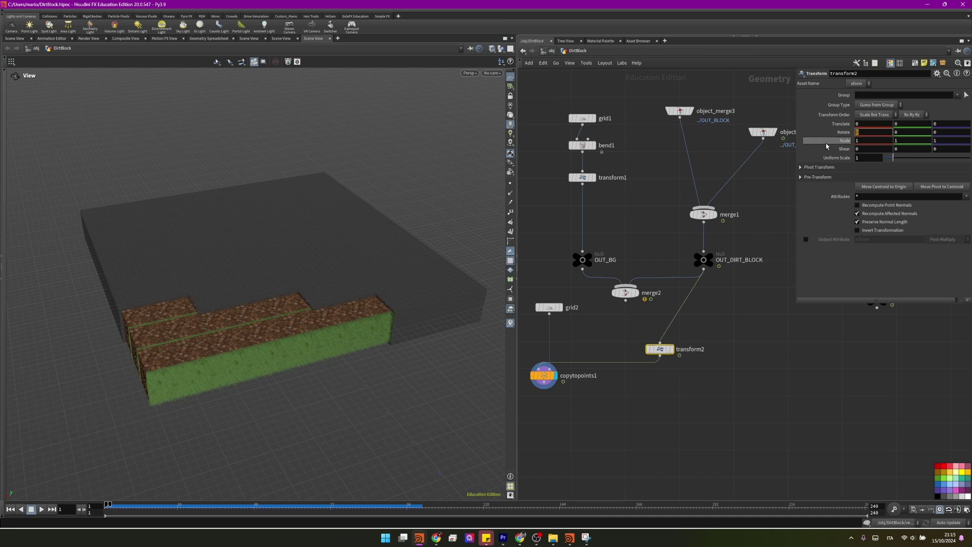
{"action": "type", "text": "90"}
{"action": "key", "text": "Return"}
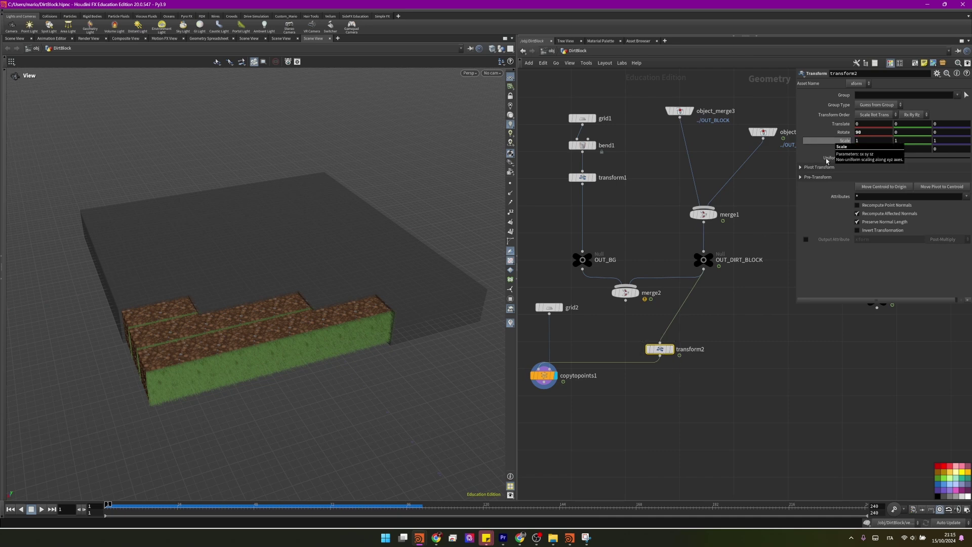
{"action": "scroll", "coordinate": [349, 298], "scroll_direction": "up", "scroll_amount": 5}
{"action": "scroll", "coordinate": [247, 286], "scroll_direction": "up", "scroll_amount": 3}
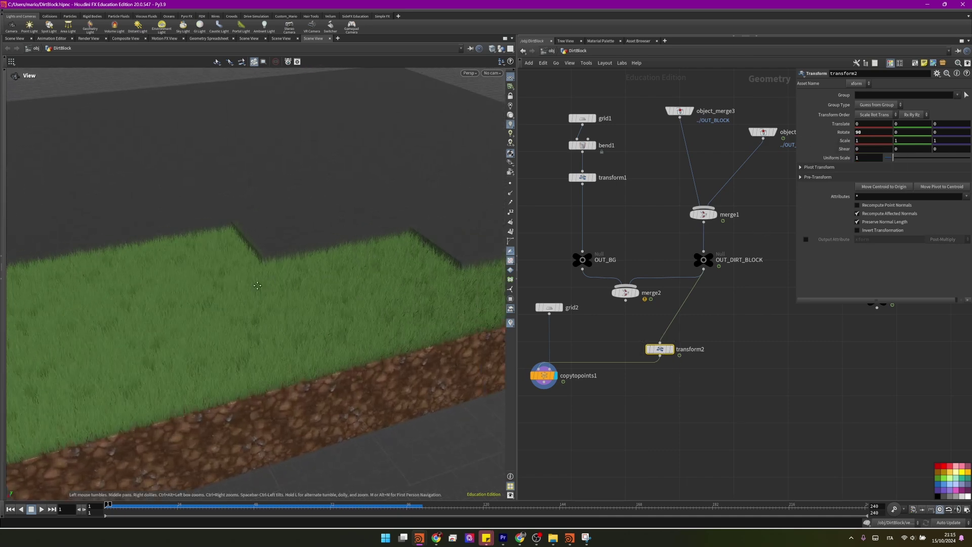
{"action": "left_click_drag", "start_coordinate": [246, 286], "coordinate": [356, 147]}
{"action": "left_click_drag", "start_coordinate": [342, 233], "coordinate": [465, 337]}
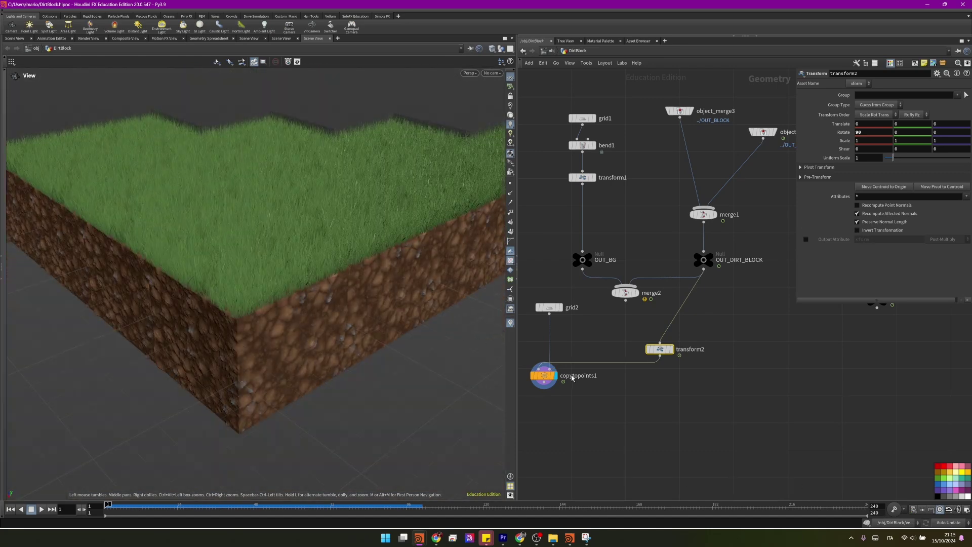
Step: Select and reposition three nodes to tidy the network
{"action": "middle_click_drag", "start_coordinate": [554, 405], "coordinate": [631, 344]}
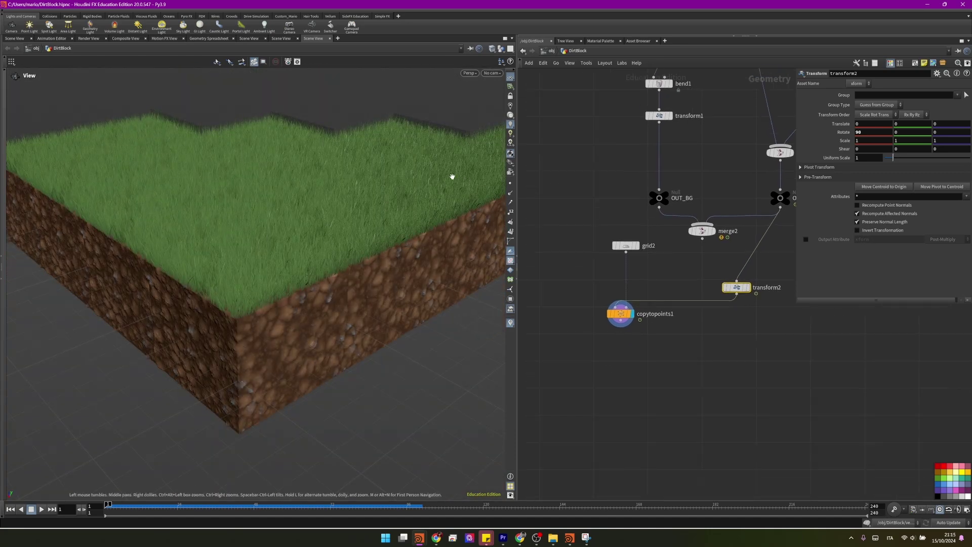
{"action": "left_click", "coordinate": [620, 313]}
{"action": "middle_click_drag", "start_coordinate": [757, 271], "coordinate": [595, 359]}
{"action": "scroll", "coordinate": [594, 359], "scroll_direction": "down", "scroll_amount": 2}
{"action": "left_click_drag", "start_coordinate": [715, 304], "coordinate": [562, 398]}
{"action": "scroll", "coordinate": [582, 324], "scroll_direction": "down", "scroll_amount": 2}
{"action": "left_click_drag", "start_coordinate": [582, 319], "coordinate": [587, 329]}
{"action": "scroll", "coordinate": [603, 288], "scroll_direction": "up", "scroll_amount": 5}
Step: Duplicate the output null under merge2 and rename it OUT_COMPLETE
{"action": "left_click_drag", "start_coordinate": [552, 276], "coordinate": [595, 358], "text": "alt"}
{"action": "double_click", "coordinate": [627, 360]}
{"action": "type", "text": "OUT_COMPLETE"}
{"action": "key", "text": "Return"}
{"action": "middle_click_drag", "start_coordinate": [626, 358], "coordinate": [705, 344]}
{"action": "scroll", "coordinate": [705, 344], "scroll_direction": "down", "scroll_amount": 1}
Step: Add a LOP network node
{"action": "key", "text": "Tab"}
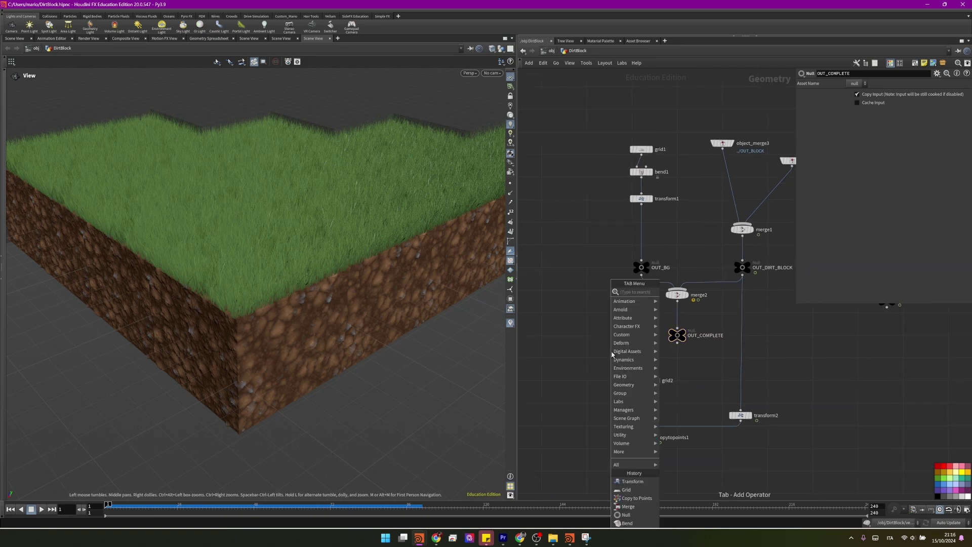
{"action": "left_click", "coordinate": [678, 121]}
{"action": "left_click", "coordinate": [607, 348]}
Step: Back in the DirtBlock network, set OUT_COMPLETE as the displayed node
{"action": "key", "text": "i"}
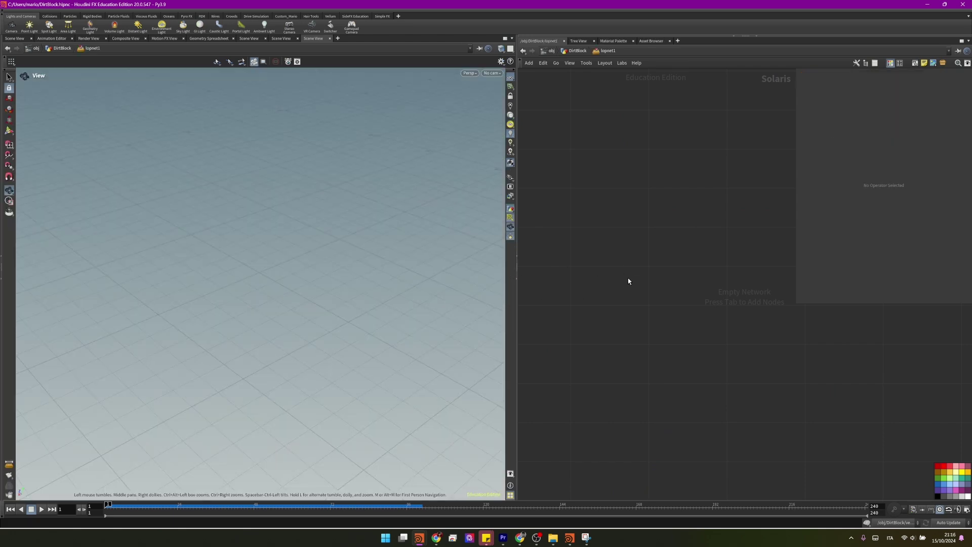
{"action": "key", "text": "u"}
{"action": "scroll", "coordinate": [716, 366], "scroll_direction": "down", "scroll_amount": 3}
{"action": "scroll", "coordinate": [678, 307], "scroll_direction": "up", "scroll_amount": 3}
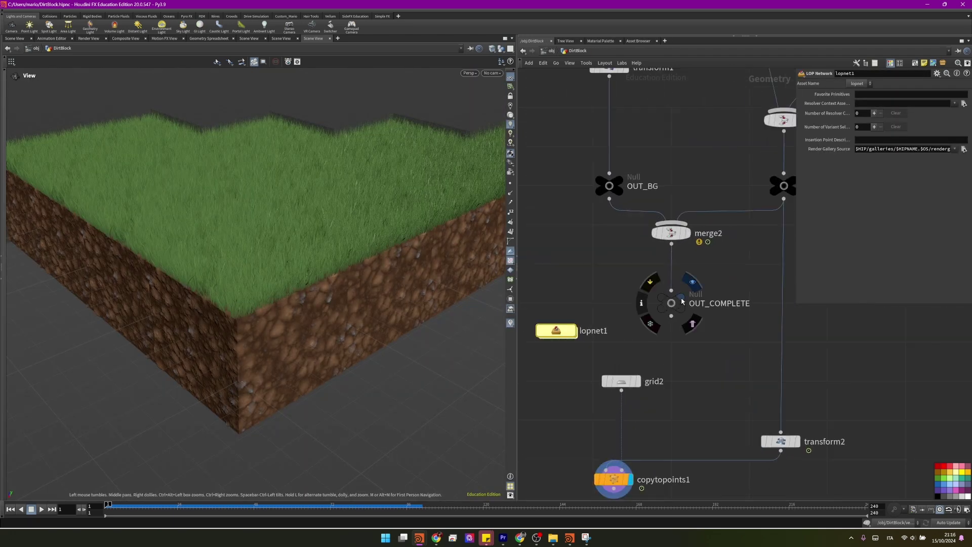
{"action": "left_click", "coordinate": [680, 298]}
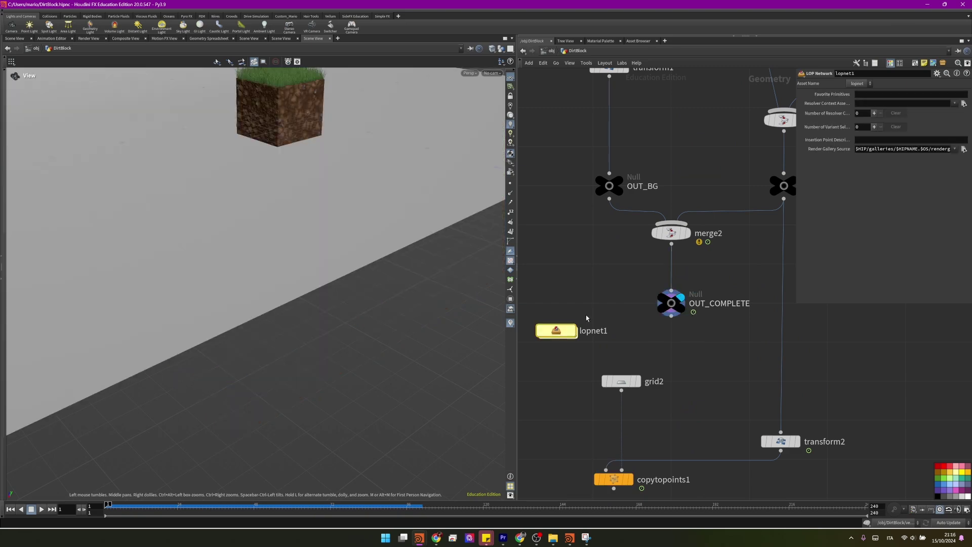
Step: Inside lopnet1, add a Scene Import (All) node bringing in the dirt block and backdrop
{"action": "double_click", "coordinate": [552, 331]}
{"action": "key", "text": "Tab"}
{"action": "type", "text": "sceneim"}
{"action": "key", "text": "Return"}
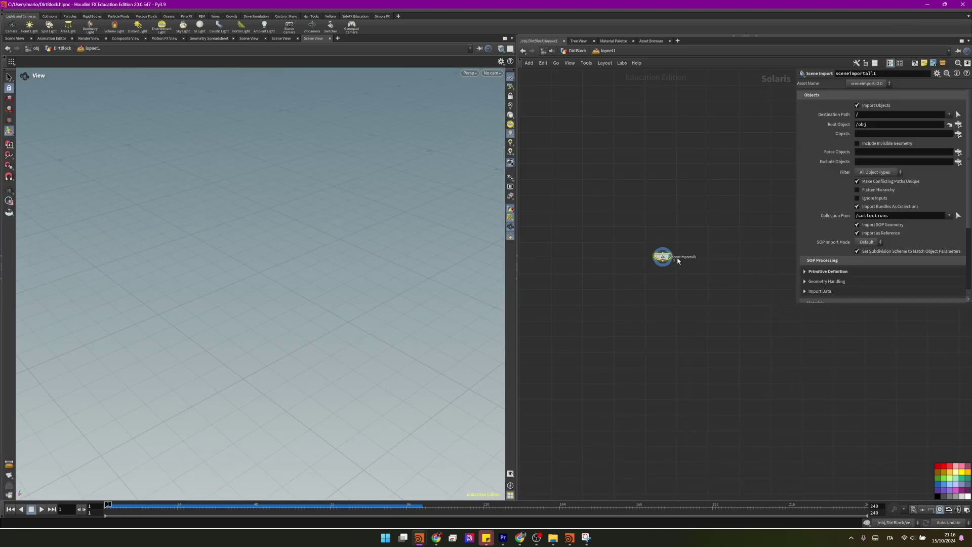
{"action": "left_click_drag", "start_coordinate": [254, 144], "coordinate": [421, 130], "text": "alt"}
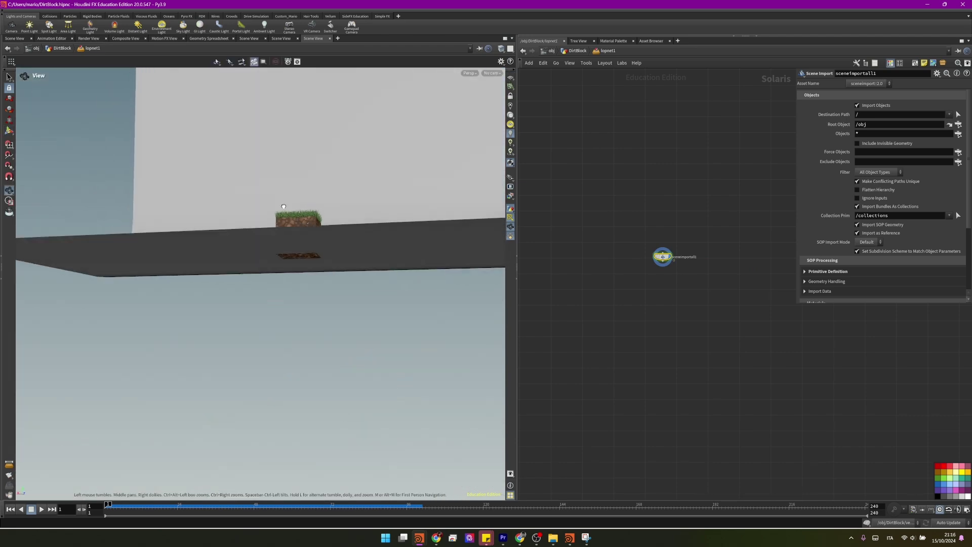
Step: Add camera1 below the scene import and frame the grass block through it
{"action": "key", "text": "Tab"}
{"action": "left_click", "coordinate": [734, 276]}
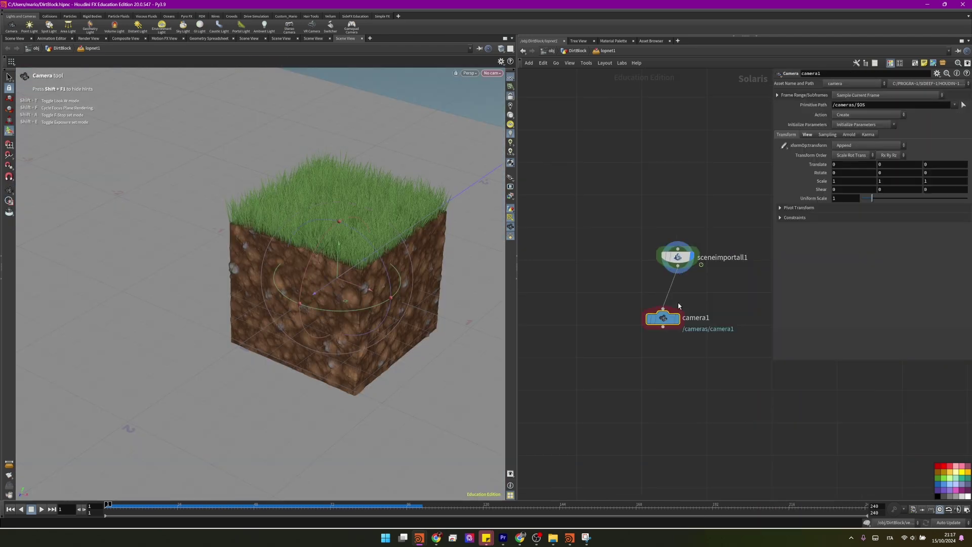
{"action": "left_click_drag", "start_coordinate": [650, 316], "coordinate": [305, 238]}
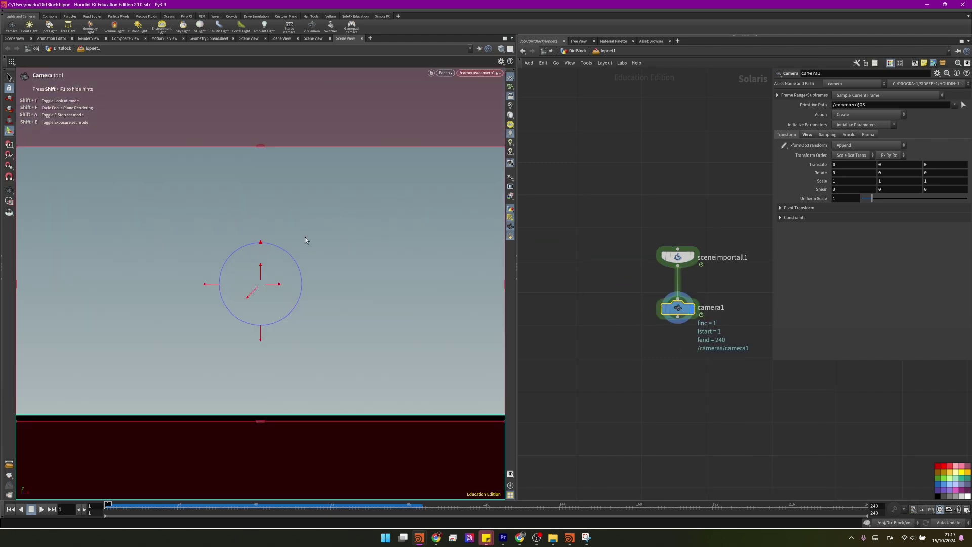
{"action": "left_click", "coordinate": [510, 96]}
{"action": "key", "text": "Escape"}
{"action": "left_click_drag", "start_coordinate": [353, 264], "coordinate": [119, 287]}
{"action": "middle_click_drag", "start_coordinate": [119, 288], "coordinate": [192, 286]}
{"action": "right_click_drag", "start_coordinate": [192, 287], "coordinate": [356, 271]}
{"action": "middle_click_drag", "start_coordinate": [356, 271], "coordinate": [338, 266]}
Step: Set the camera's focal length to 200
{"action": "key", "text": "Return"}
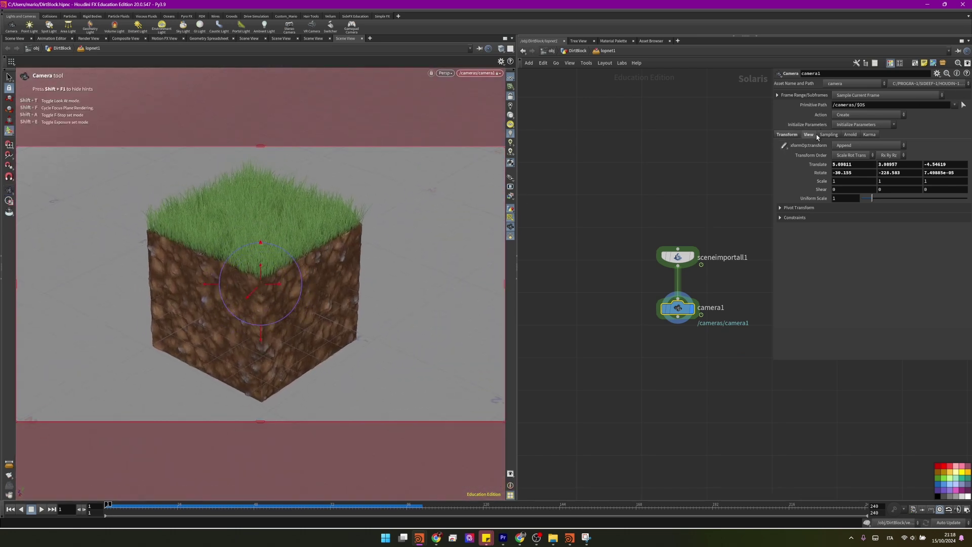
{"action": "left_click", "coordinate": [809, 134]}
{"action": "left_click", "coordinate": [847, 167]}
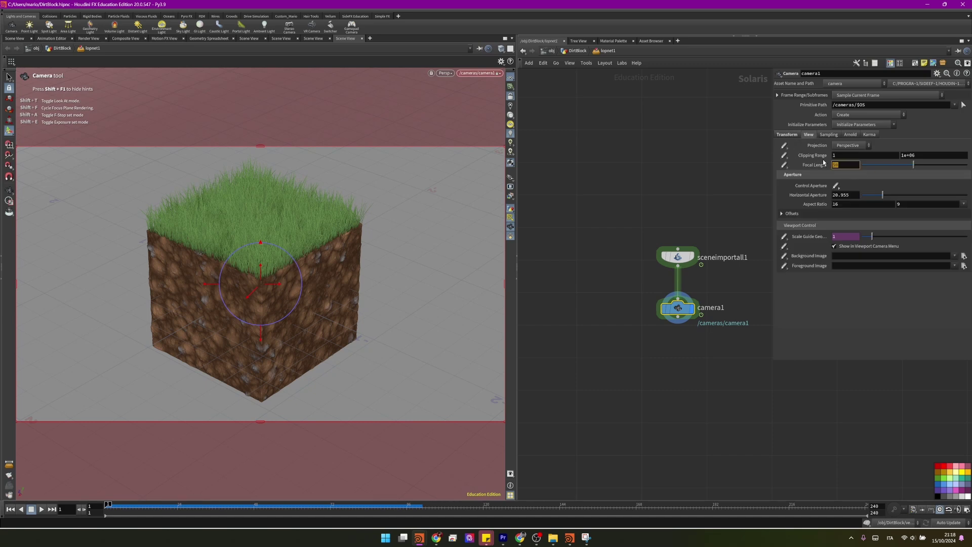
{"action": "key", "text": "Return"}
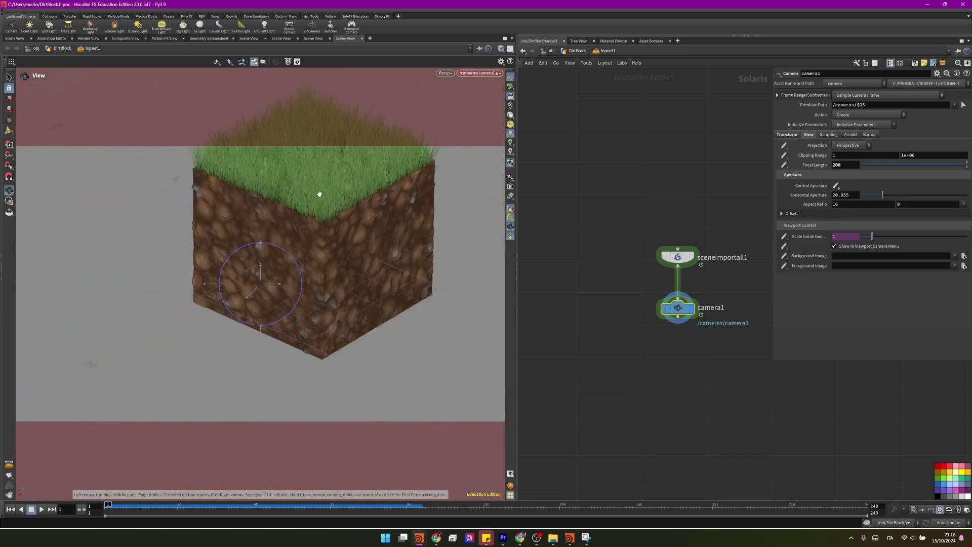
Step: Add a Karma Physical Sky light after camera1 with sun azimuth 108
{"action": "scroll", "coordinate": [647, 295], "scroll_direction": "down", "scroll_amount": 2}
{"action": "key", "text": "Tab"}
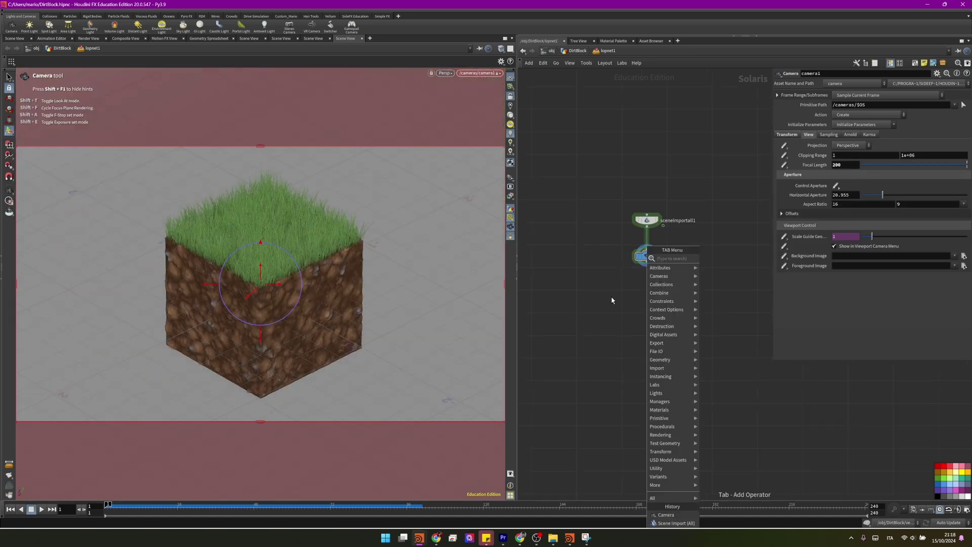
{"action": "type", "text": "karmaphys"}
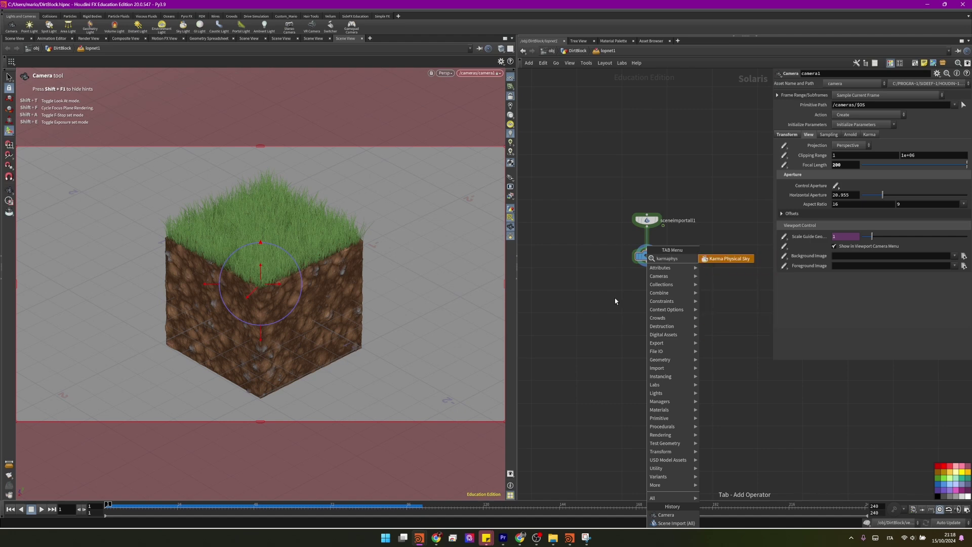
{"action": "key", "text": "Return"}
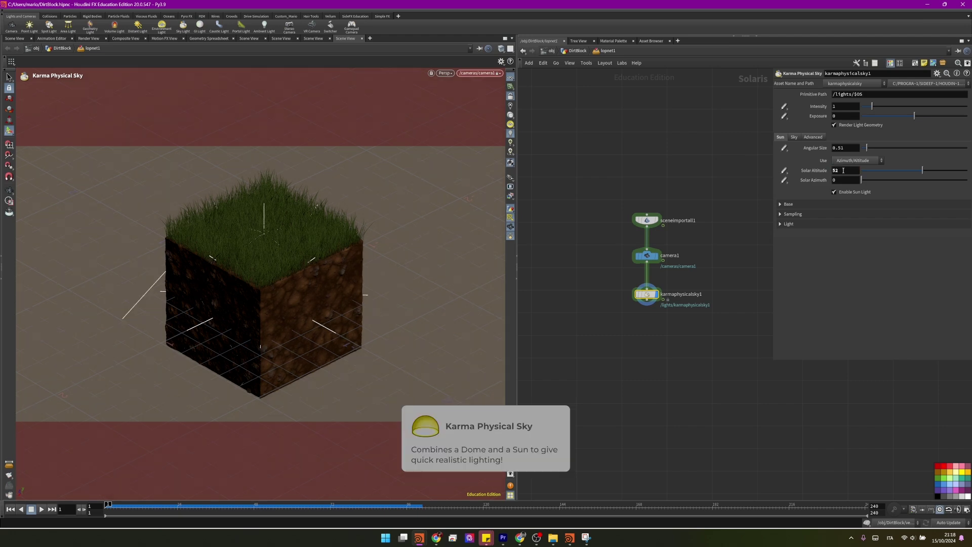
{"action": "key", "text": "Tab"}
{"action": "type", "text": "10"}
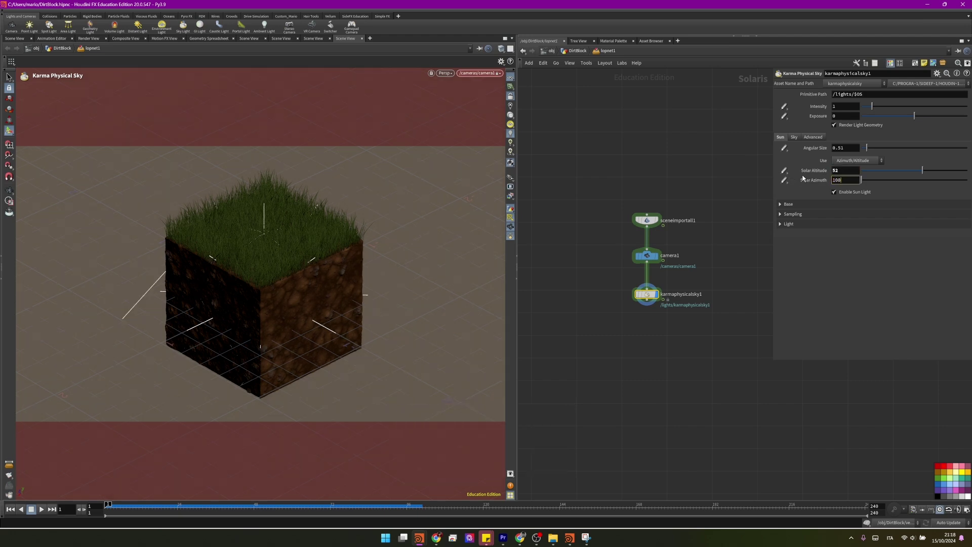
{"action": "type", "text": "8"}
{"action": "left_click", "coordinate": [853, 147]}
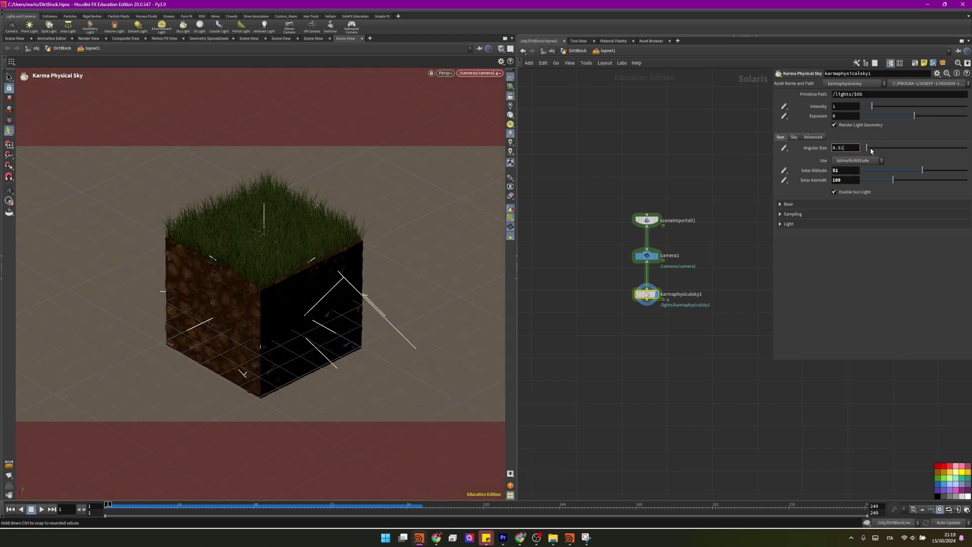
Step: Shrink the sun's angular size to 0.186
{"action": "left_click_drag", "start_coordinate": [867, 148], "coordinate": [955, 148]}
{"action": "left_click", "coordinate": [840, 148]}
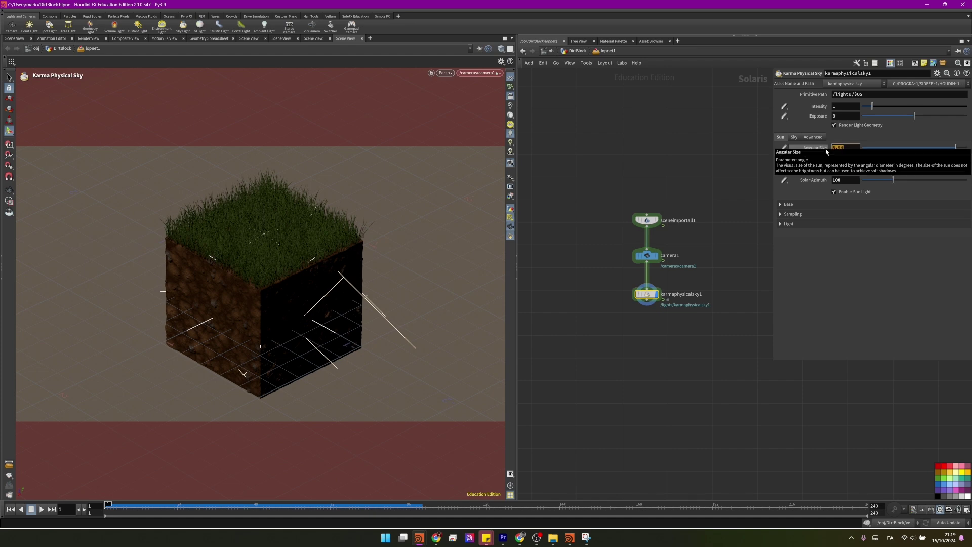
{"action": "type", "text": "0"}
{"action": "key", "text": "Return"}
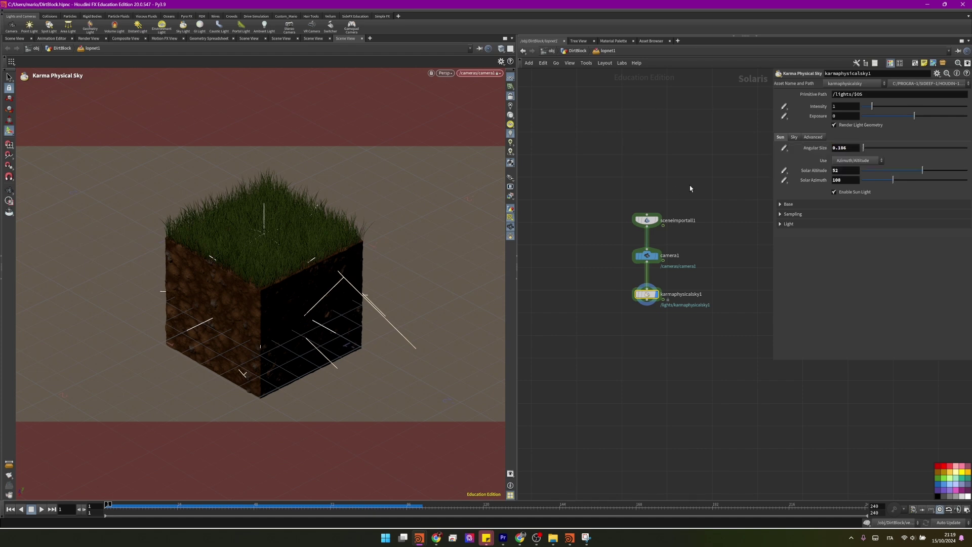
Step: Raise the sky intensity to 3 and preview the viewport with Karma XPU
{"action": "left_click", "coordinate": [834, 106]}
{"action": "type", "text": "2"}
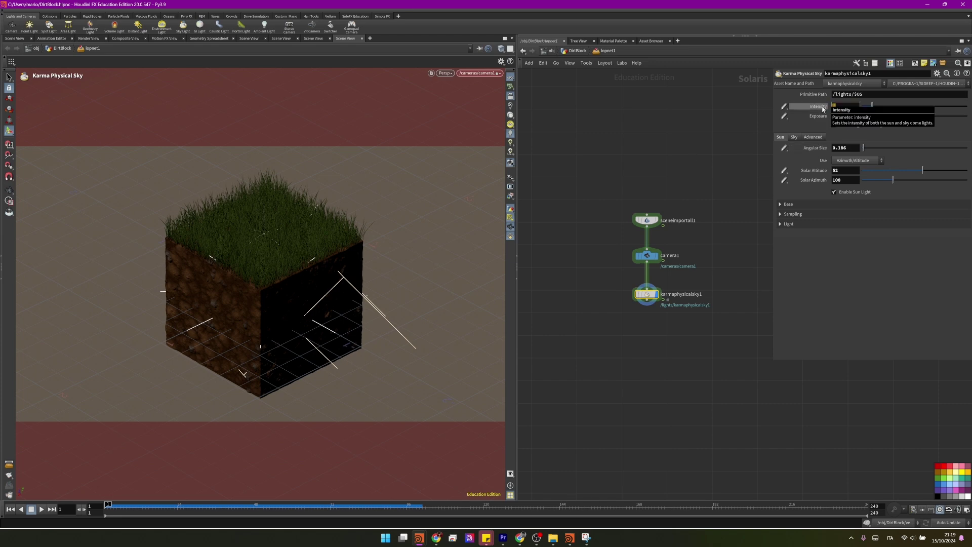
{"action": "key", "text": "Return"}
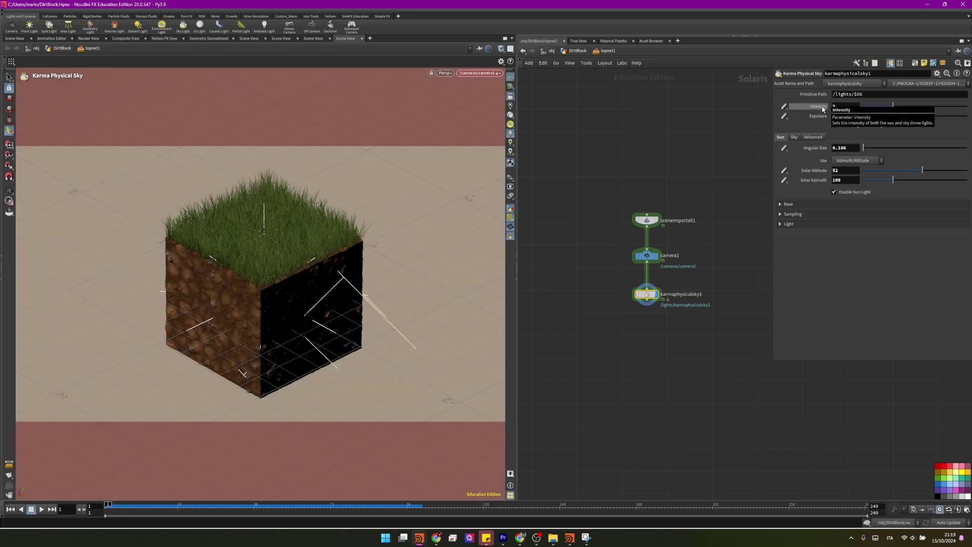
{"action": "left_click", "coordinate": [444, 74]}
{"action": "left_click", "coordinate": [453, 122]}
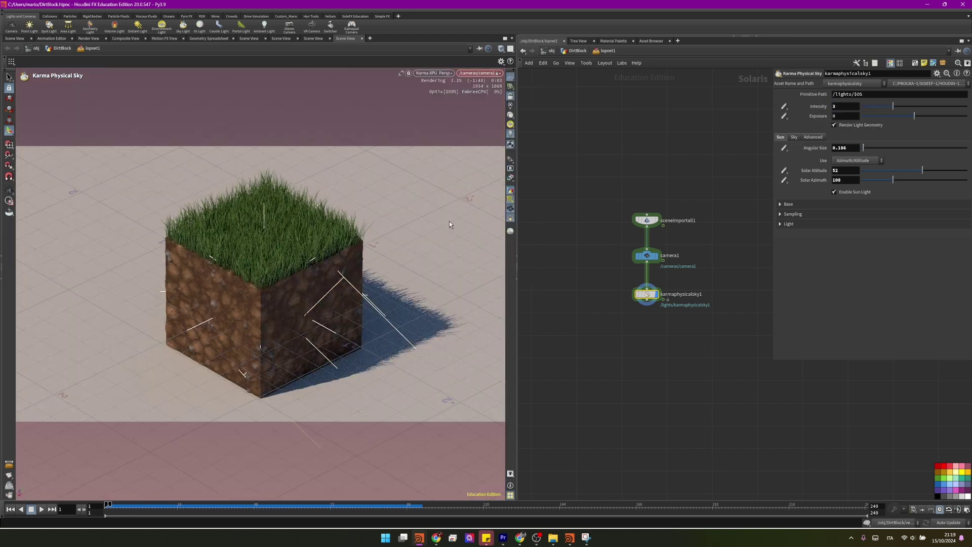
Step: Hide the guide lines in the Karma preview and bring up the node-add menu in the network
{"action": "left_click", "coordinate": [510, 199]}
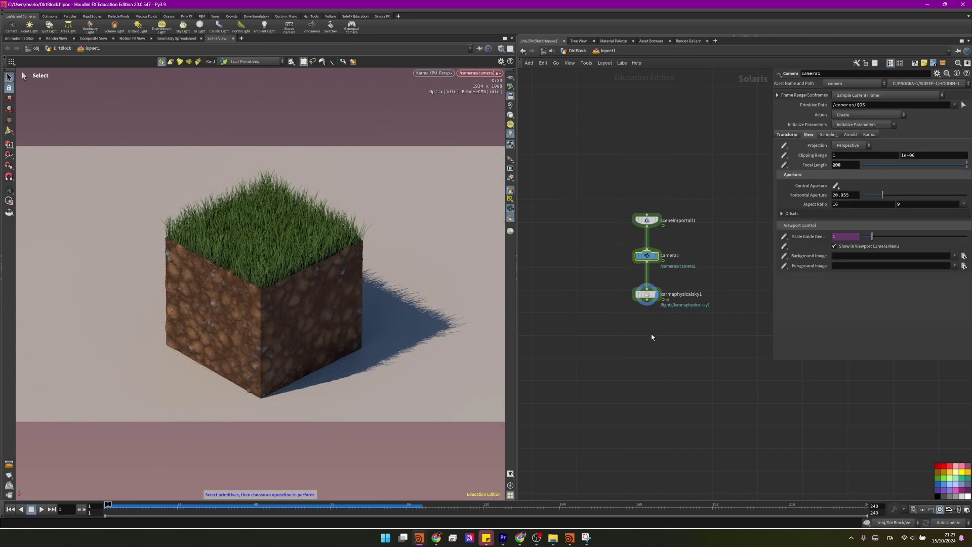
{"action": "scroll", "coordinate": [660, 345], "scroll_direction": "up", "scroll_amount": 5}
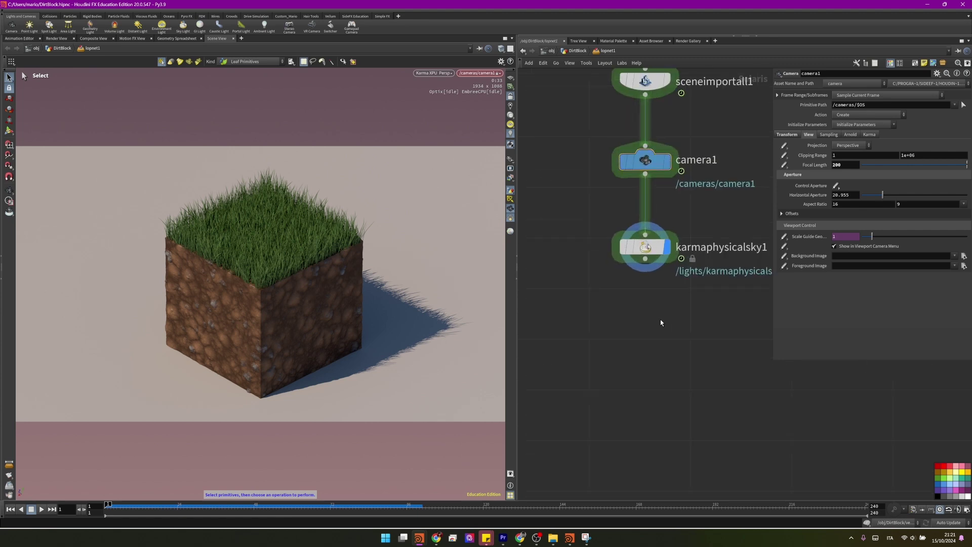
{"action": "key", "text": "Tab"}
Step: Add a Karma Render Settings node with Manual resolution 1980×1080
{"action": "type", "text": "karma render"}
{"action": "key", "text": "Return"}
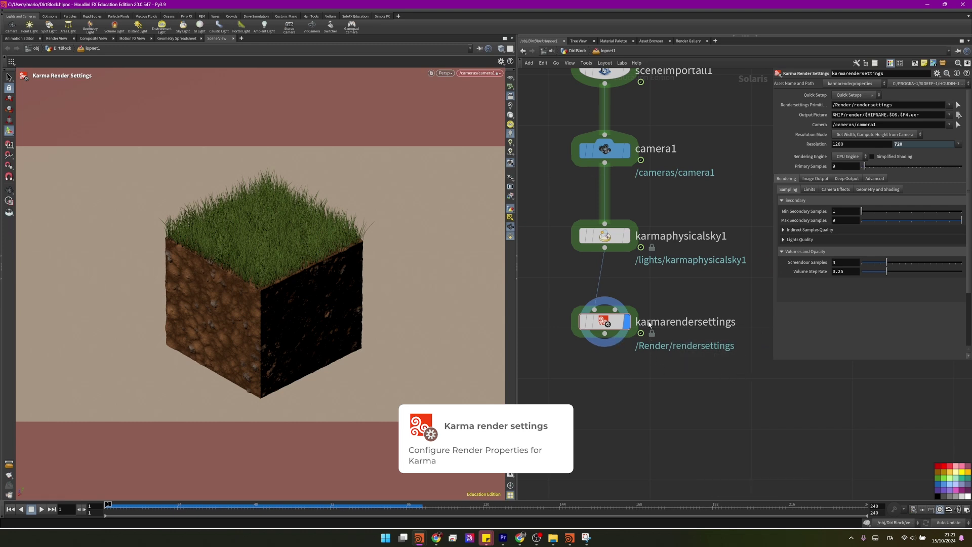
{"action": "left_click", "coordinate": [844, 136]}
{"action": "left_click", "coordinate": [850, 143]}
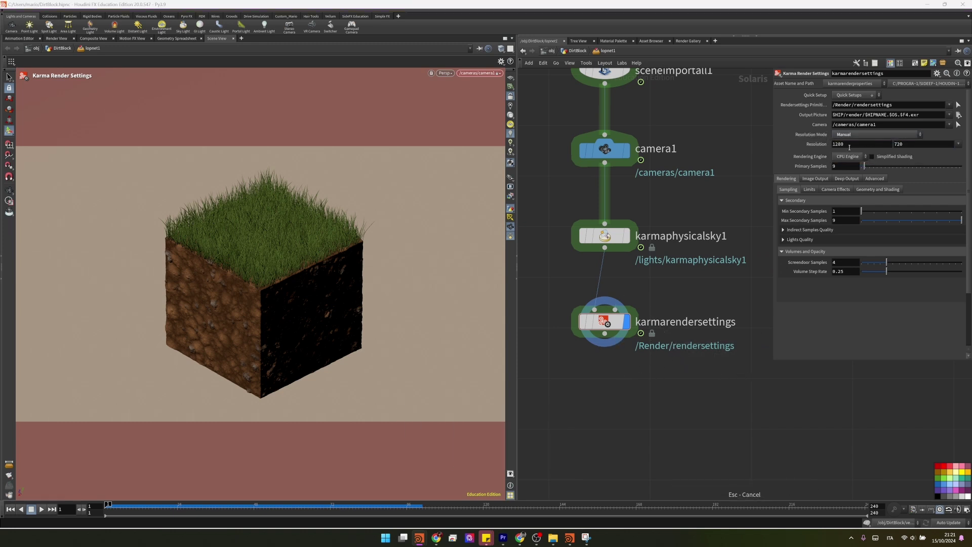
{"action": "left_click", "coordinate": [866, 147]}
{"action": "type", "text": "1980"}
{"action": "key", "text": "Tab"}
{"action": "type", "text": "1080"}
{"action": "key", "text": "Return"}
Step: Switch the rendering engine to XPU and turn off depth of field and motion blur
{"action": "left_click", "coordinate": [848, 157]}
{"action": "left_click", "coordinate": [848, 165]}
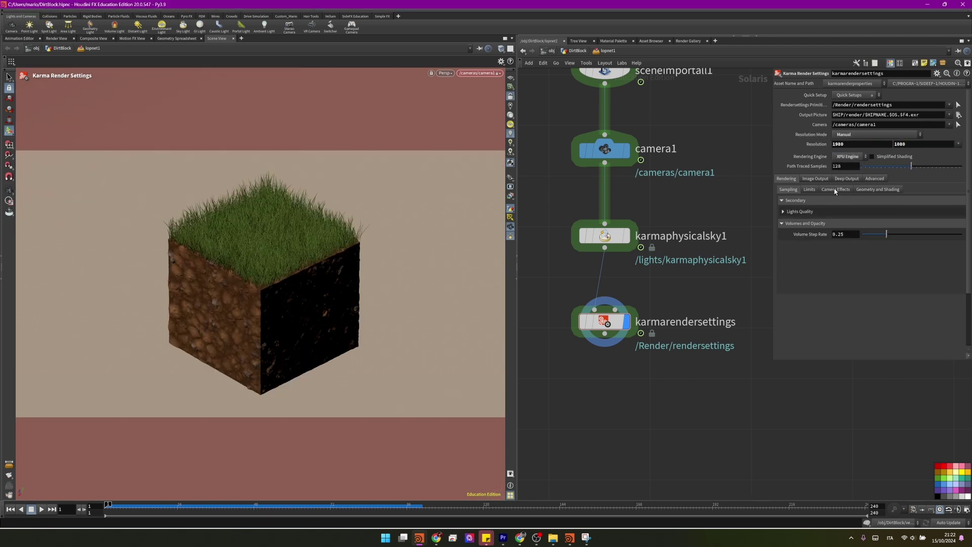
{"action": "left_click", "coordinate": [835, 189]}
{"action": "left_click", "coordinate": [851, 199]}
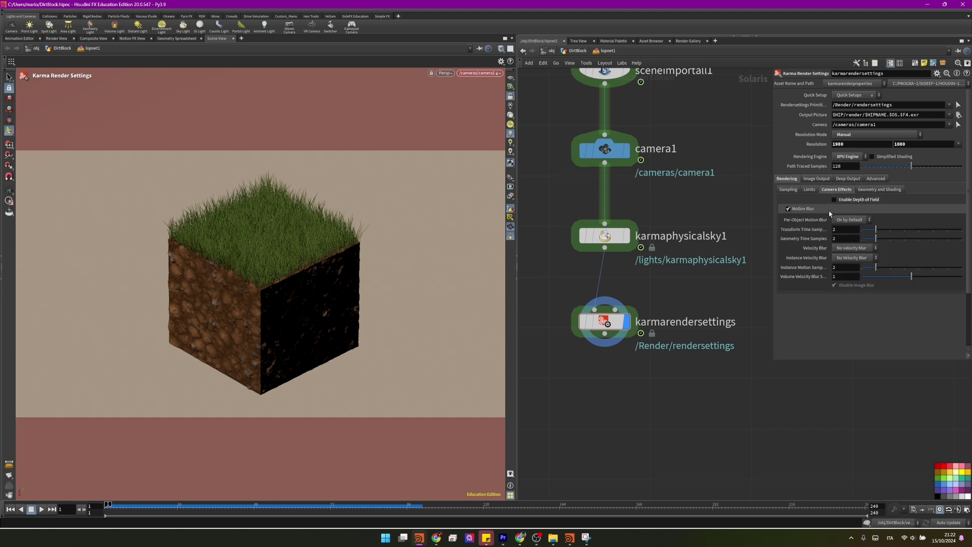
{"action": "left_click", "coordinate": [788, 208]}
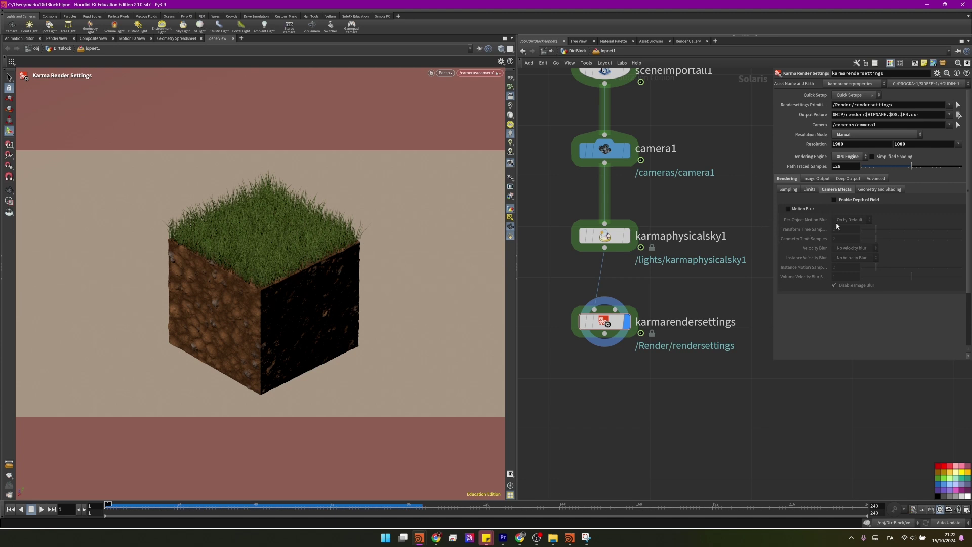
Step: Review the image output settings and reposition the node network view
{"action": "left_click", "coordinate": [816, 178]}
{"action": "scroll", "coordinate": [870, 228], "scroll_direction": "down", "scroll_amount": 2}
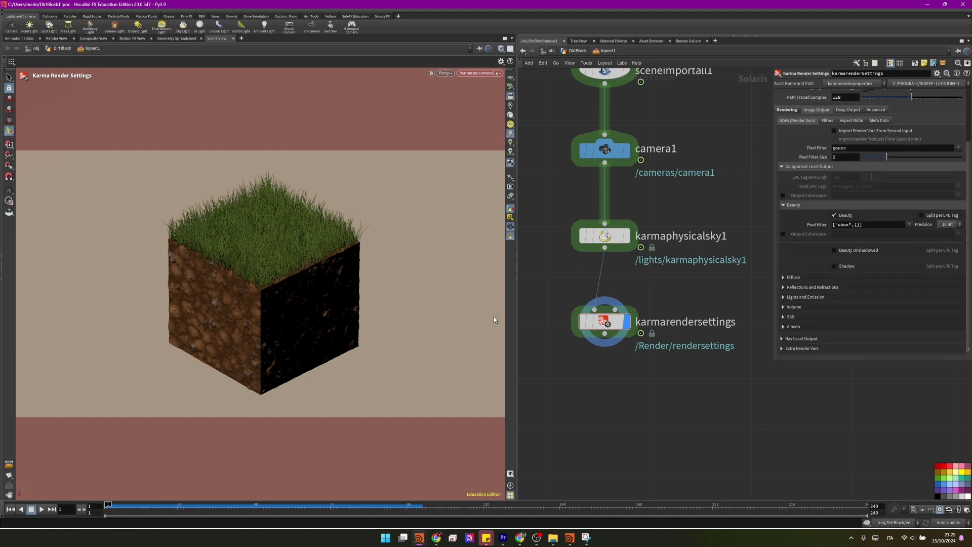
{"action": "scroll", "coordinate": [642, 272], "scroll_direction": "down", "scroll_amount": 2}
{"action": "scroll", "coordinate": [642, 272], "scroll_direction": "up", "scroll_amount": 2}
{"action": "middle_click_drag", "start_coordinate": [642, 272], "coordinate": [636, 338]}
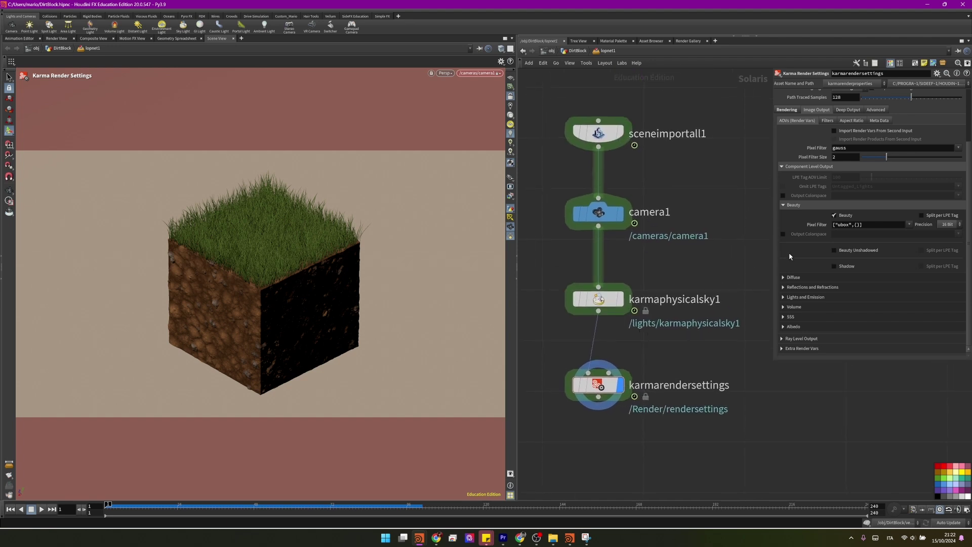
{"action": "left_click", "coordinate": [792, 110]}
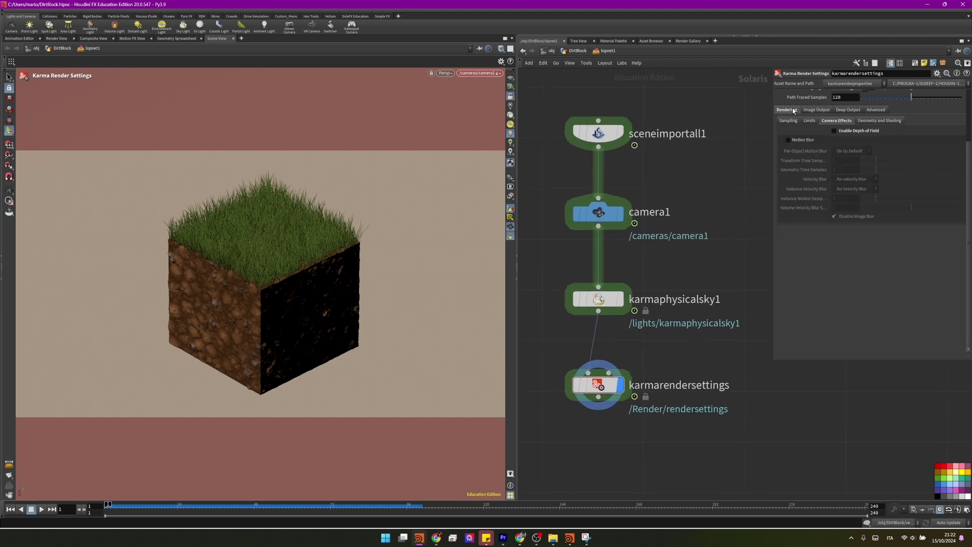
{"action": "scroll", "coordinate": [815, 185], "scroll_direction": "up", "scroll_amount": 3}
{"action": "middle_click_drag", "start_coordinate": [657, 435], "coordinate": [667, 335]}
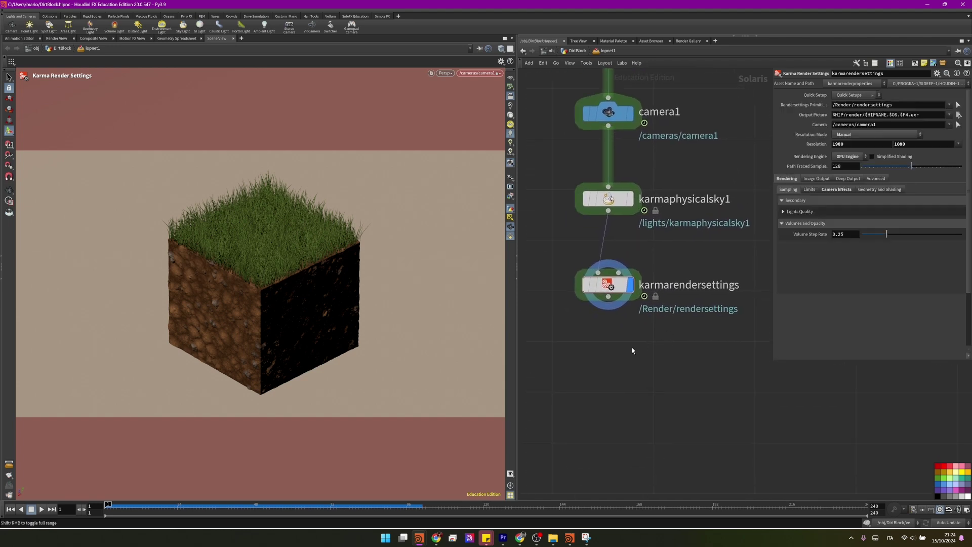
Step: Add a USD Render ROP wired under karmarendersettings
{"action": "key", "text": "Tab"}
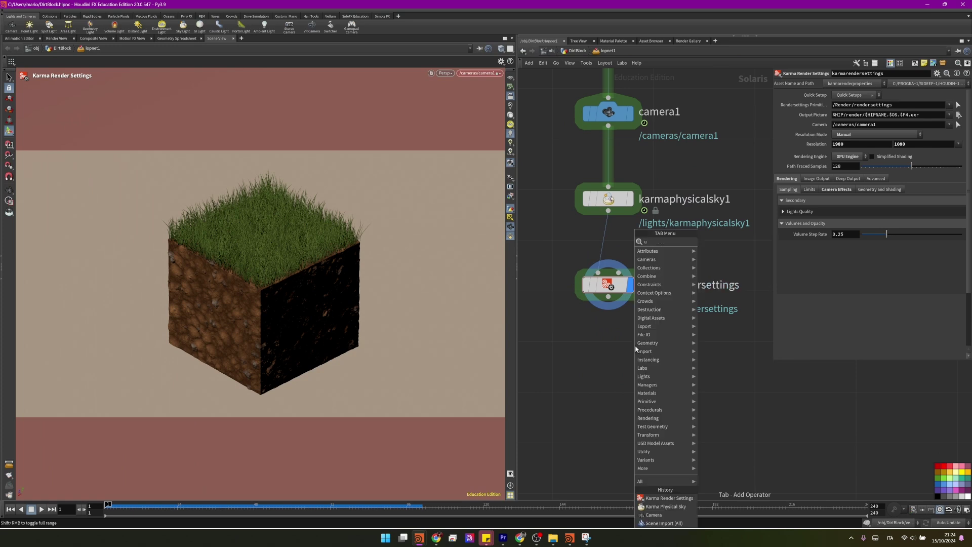
{"action": "type", "text": "usd render"}
{"action": "key", "text": "Return"}
{"action": "left_click", "coordinate": [635, 329]}
{"action": "left_click_drag", "start_coordinate": [634, 329], "coordinate": [608, 301]}
{"action": "left_click_drag", "start_coordinate": [634, 341], "coordinate": [607, 349]}
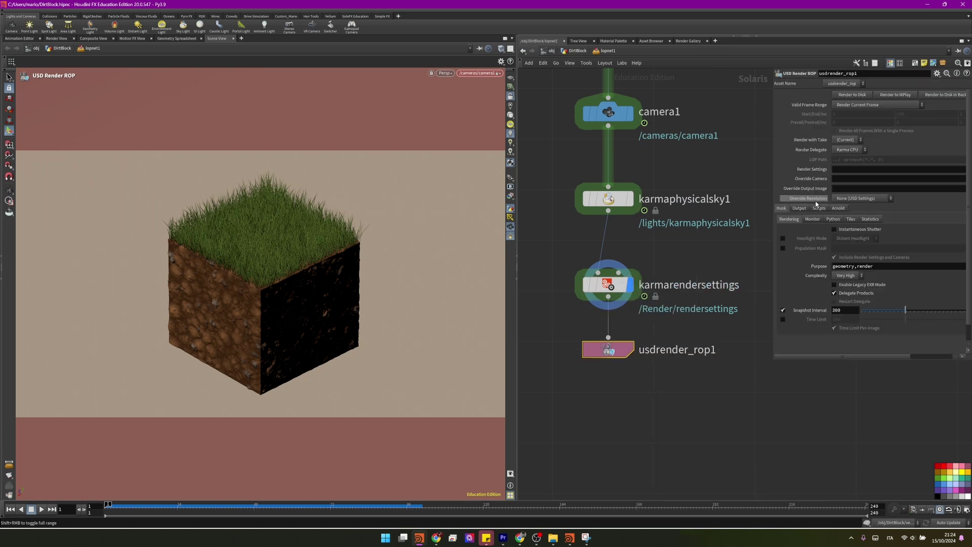
Step: Set the ROP's valid frame range to a specific range of frames 1–100
{"action": "left_click", "coordinate": [870, 107]}
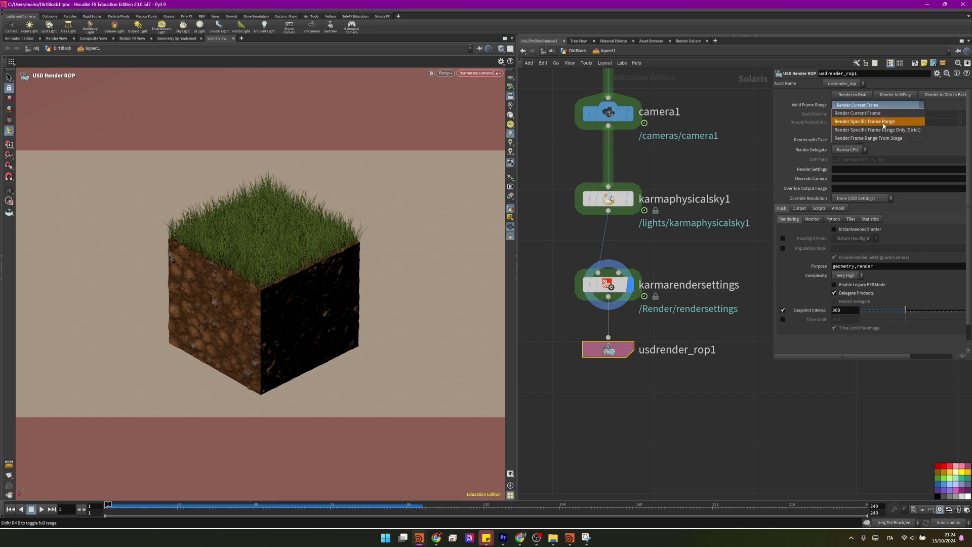
{"action": "left_click", "coordinate": [883, 122]}
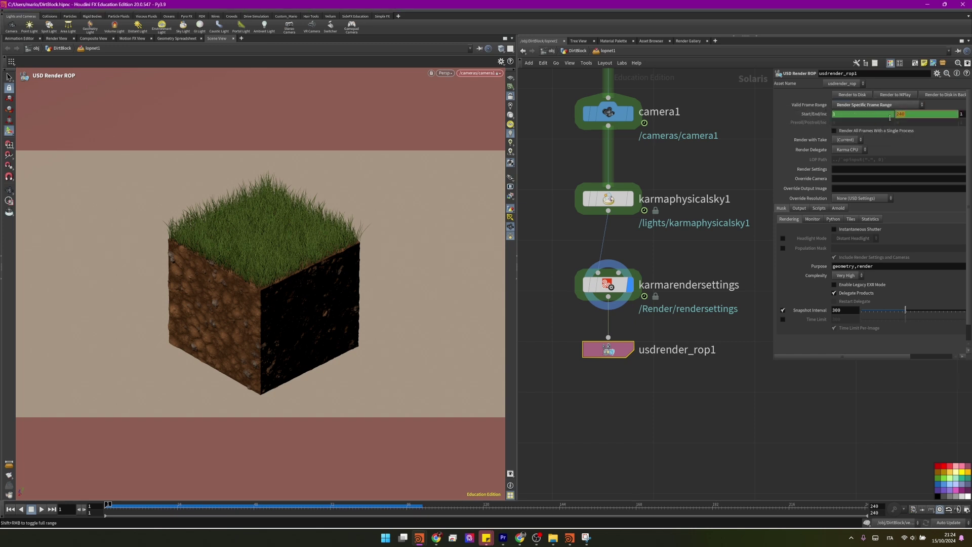
{"action": "type", "text": "1"}
{"action": "key", "text": "BackSpace"}
{"action": "key", "text": "BackSpace"}
{"action": "key", "text": "BackSpace"}
{"action": "type", "text": "240"}
{"action": "key", "text": "Return"}
{"action": "type", "text": "100"}
{"action": "key", "text": "Return"}
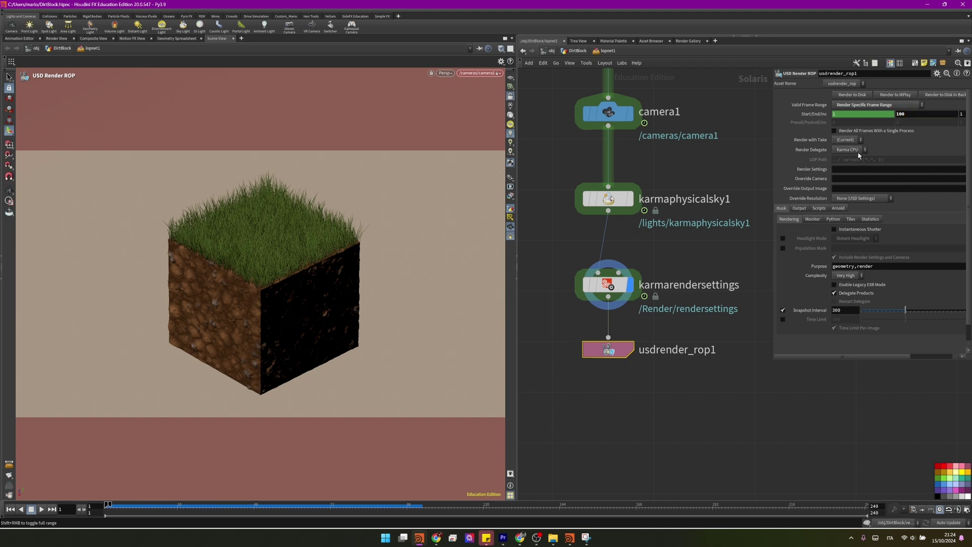
Step: Set the render delegate to Karma XPU and select the karmarendersettings node
{"action": "left_click", "coordinate": [858, 150]}
{"action": "left_click", "coordinate": [849, 167]}
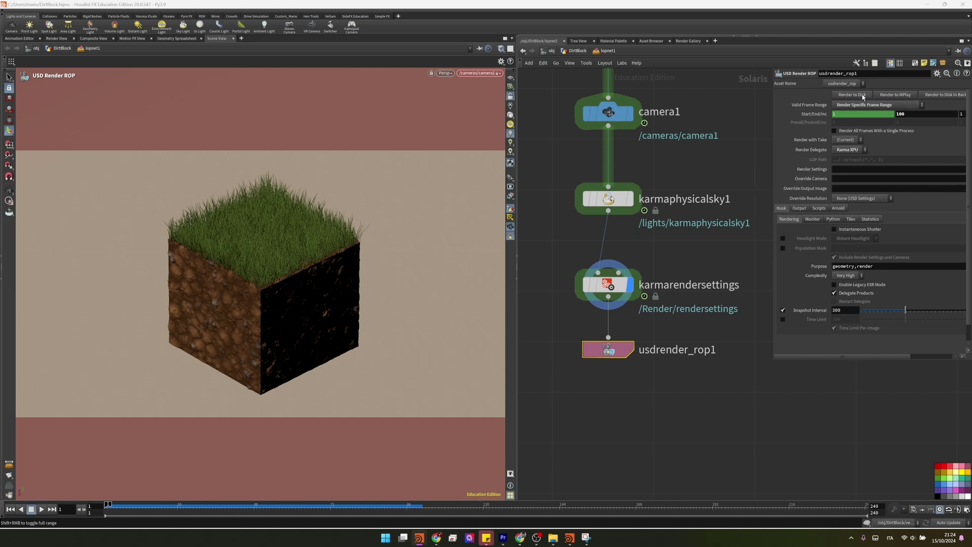
{"action": "left_click", "coordinate": [800, 208]}
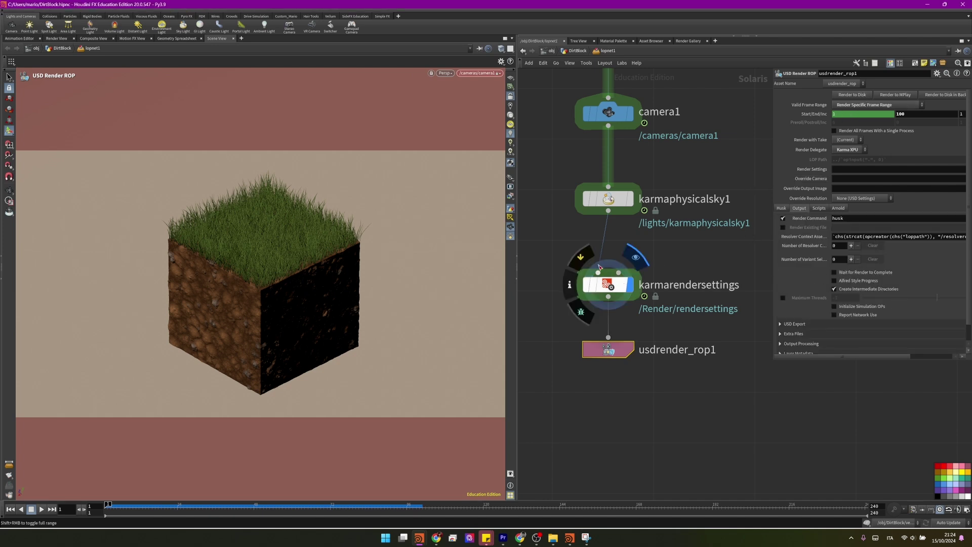
{"action": "left_click", "coordinate": [607, 284]}
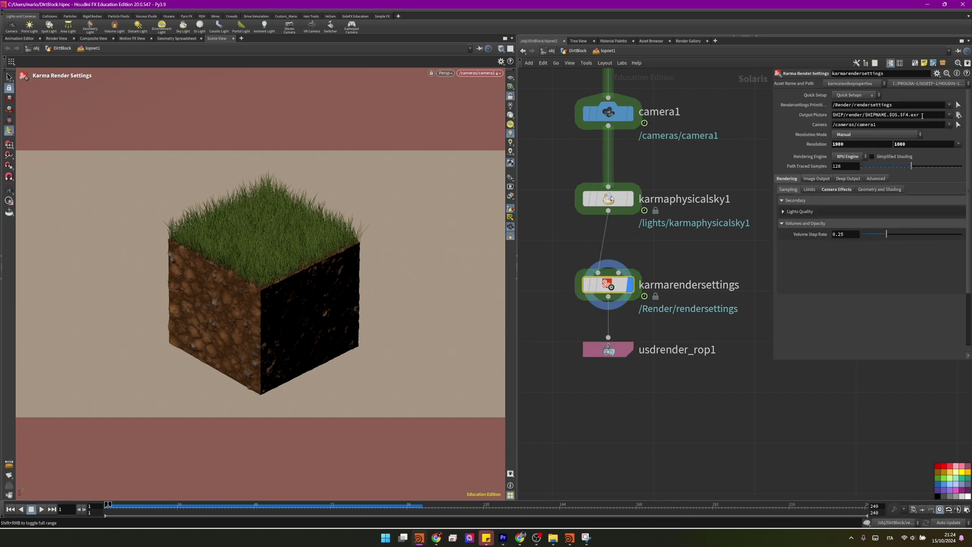